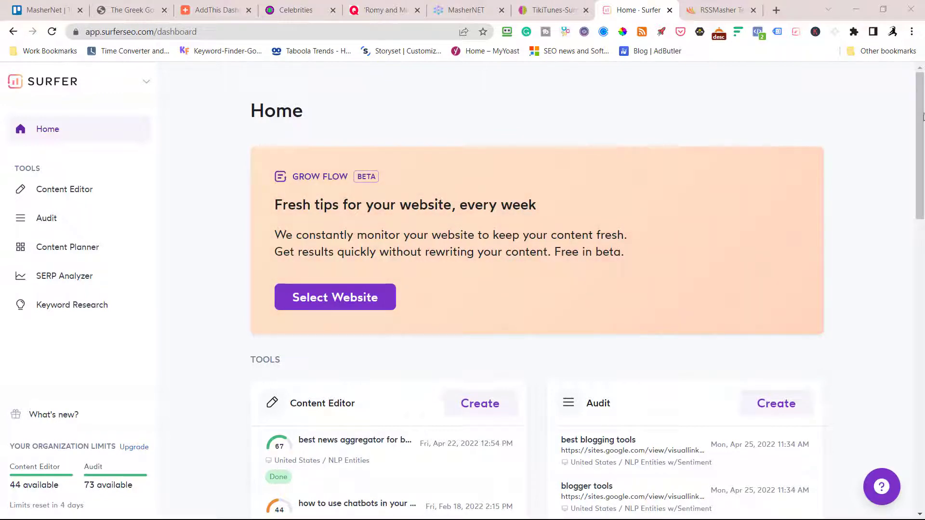
Step: Open the Keyword Research for "paleo diet" and sort its similar keywords by search volume
click(118, 312)
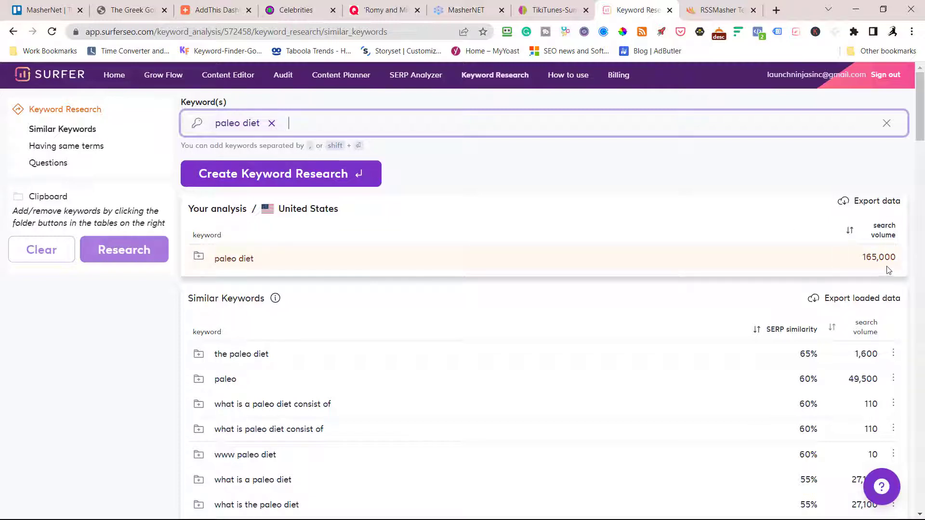
scroll(872, 231, down, 3)
click(866, 208)
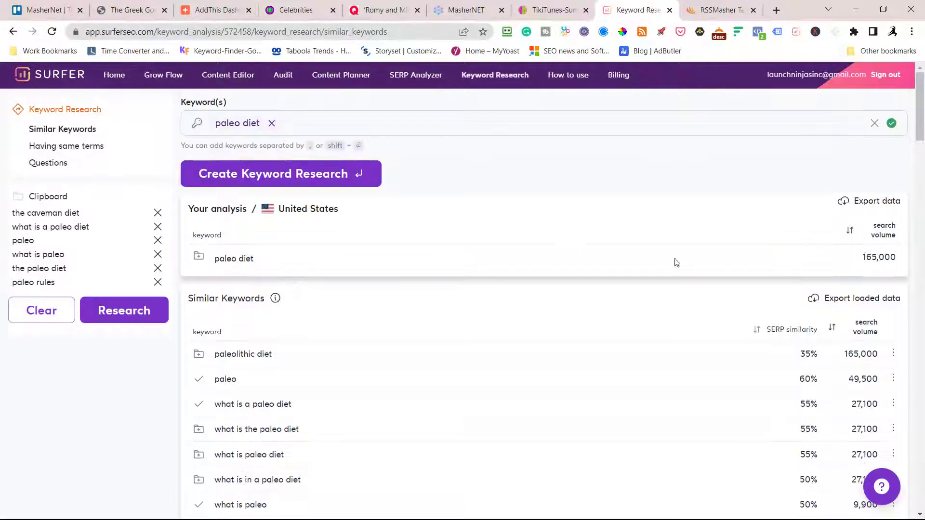
Step: Sort the similar keywords by SERP similarity and add "healthy paleo diet" to the clipboard
scroll(698, 255, down, 3)
click(782, 212)
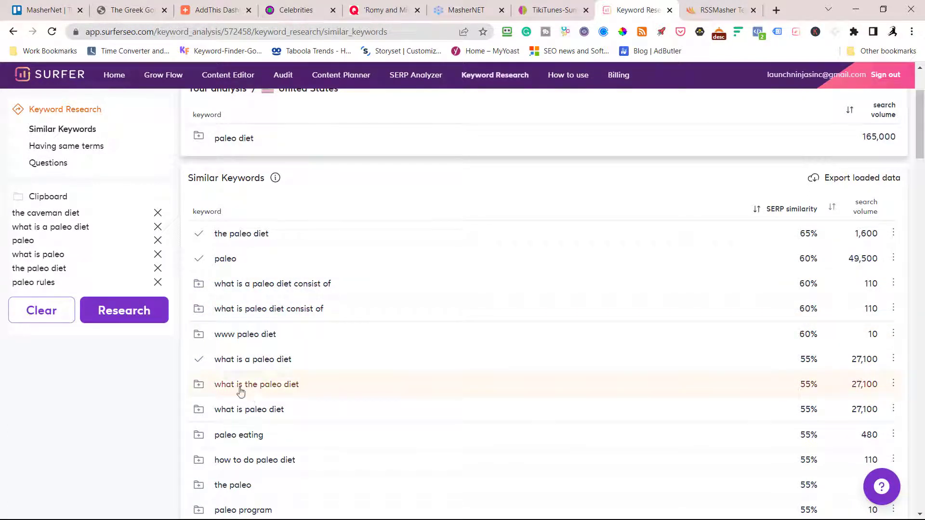
scroll(249, 376, down, 3)
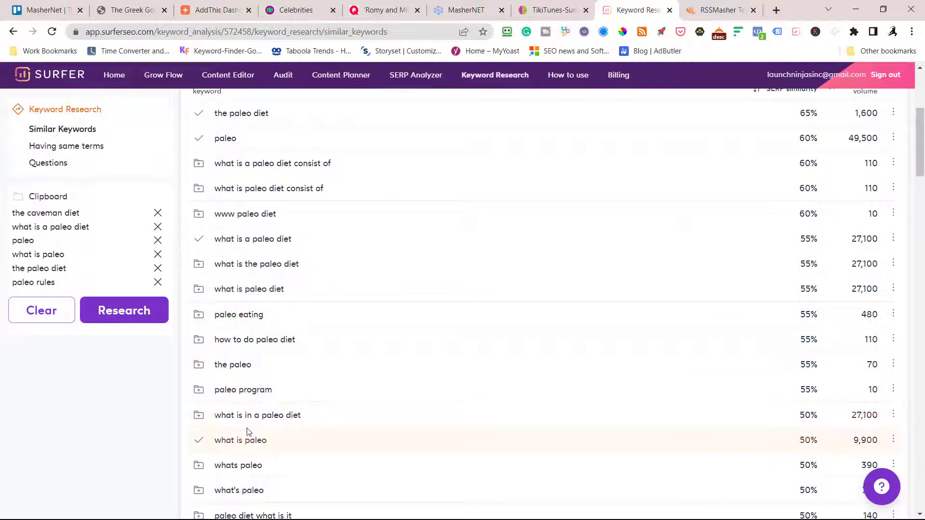
scroll(251, 431, down, 3)
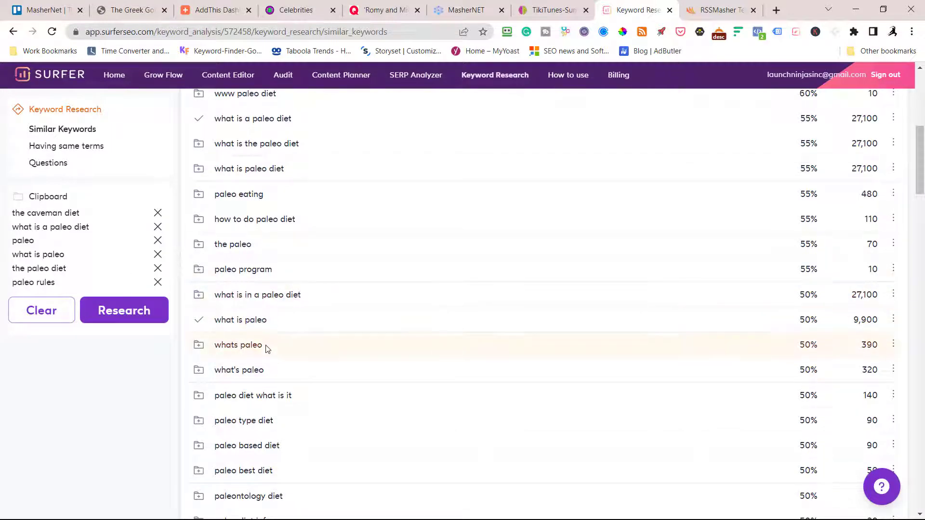
scroll(266, 349, down, 7)
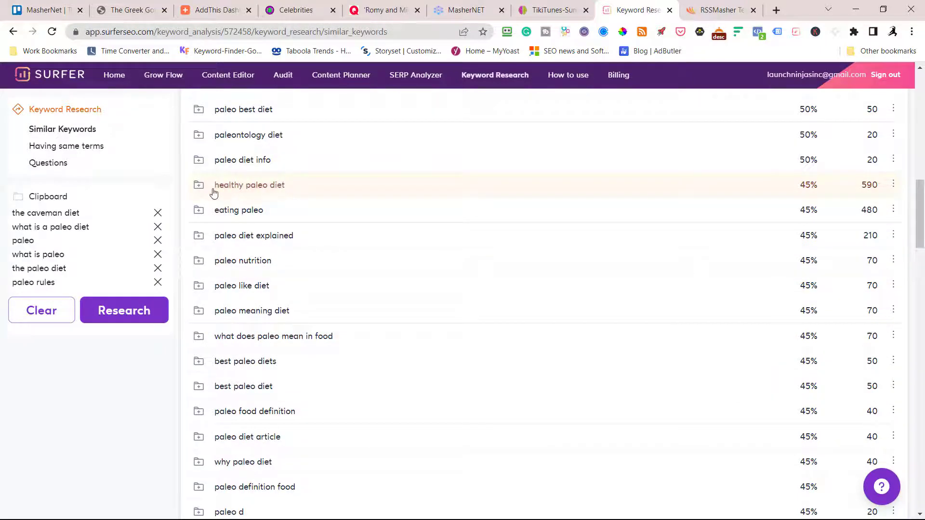
click(198, 185)
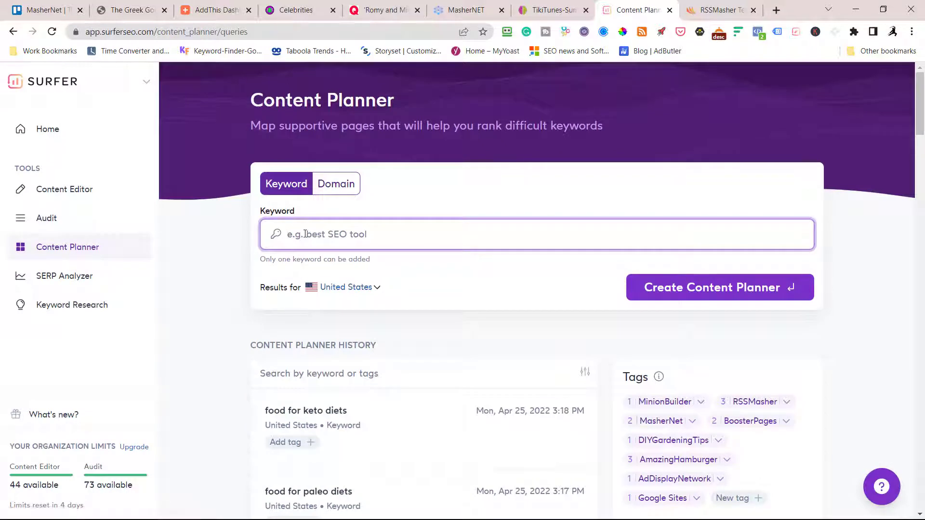
Step: Create separate United States content planners for the keywords "paleo diet", "caveman diet" and "whole30 diet"
text(paleo diet)
key(Return)
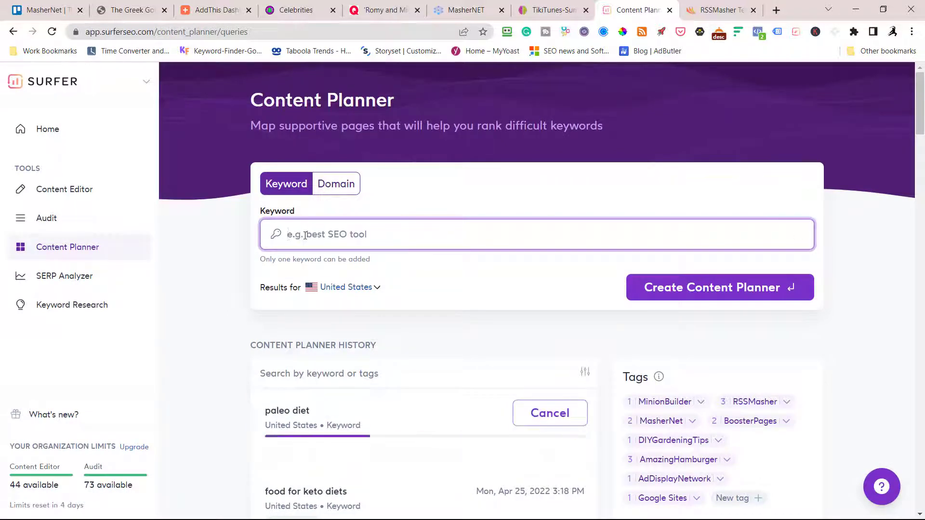
text(cavem)
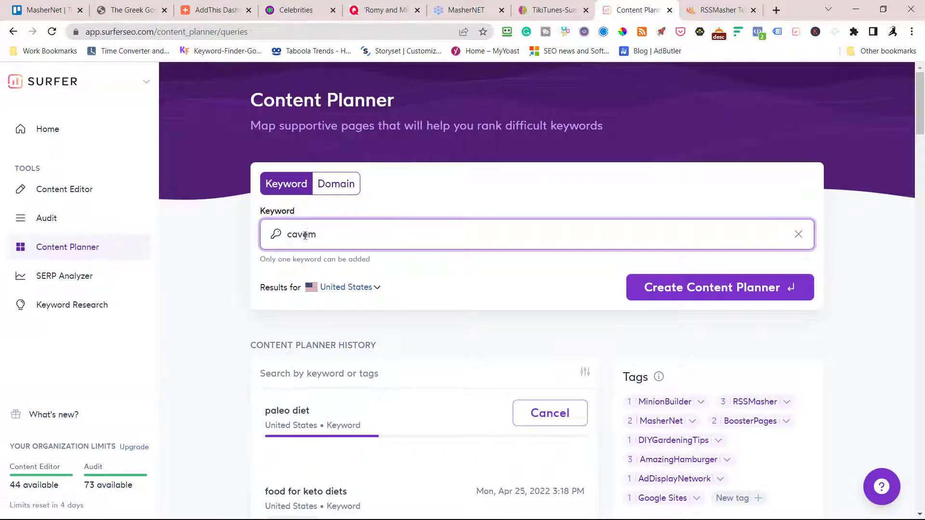
text(an diet)
key(Return)
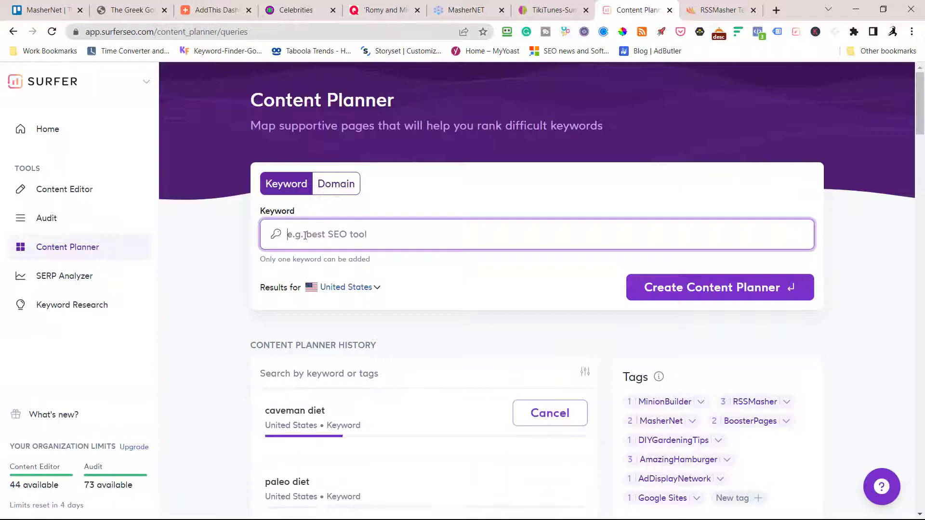
text(whole)
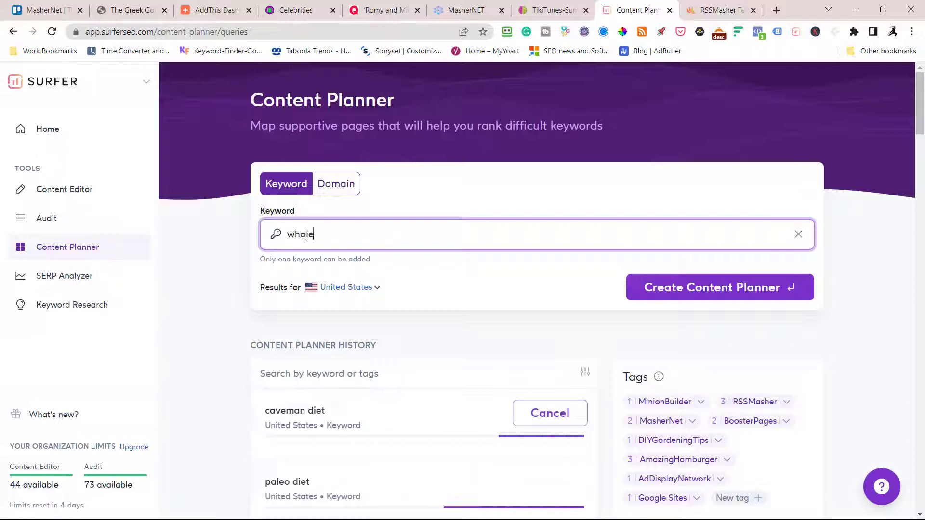
text(30 diet)
key(Return)
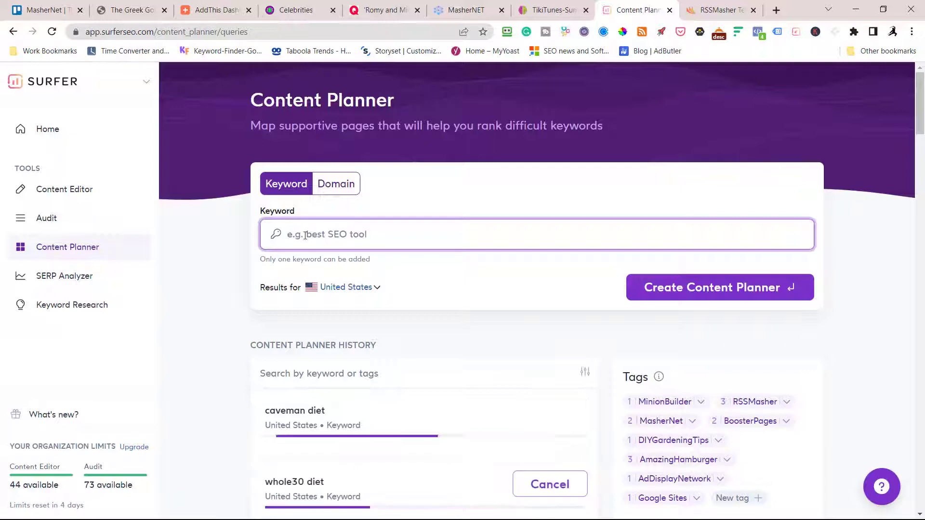
Step: Open the "paleo diet" content planner and export its keyword clusters as a CSV file
scroll(362, 255, down, 2)
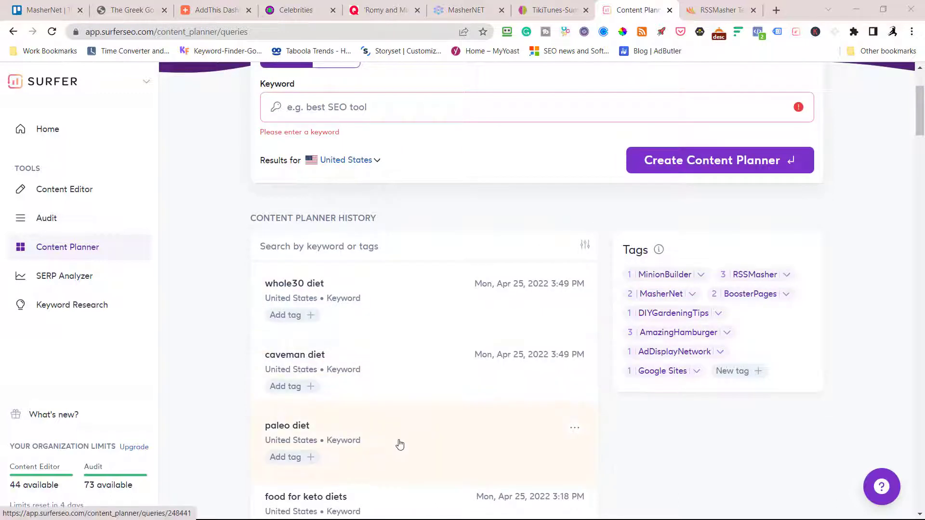
click(402, 440)
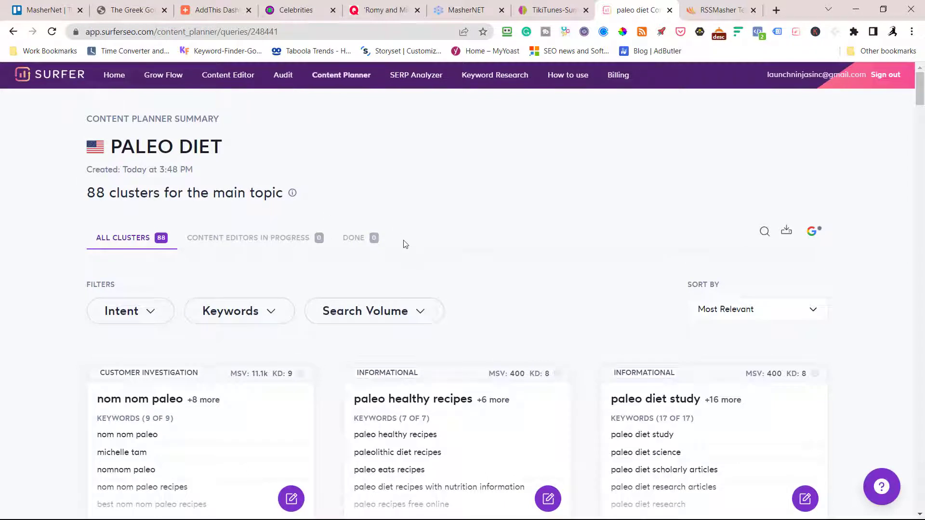
click(786, 231)
Step: Export the keyword clusters of the "caveman diet" and "whole30 diet" content planners as CSV files
click(388, 392)
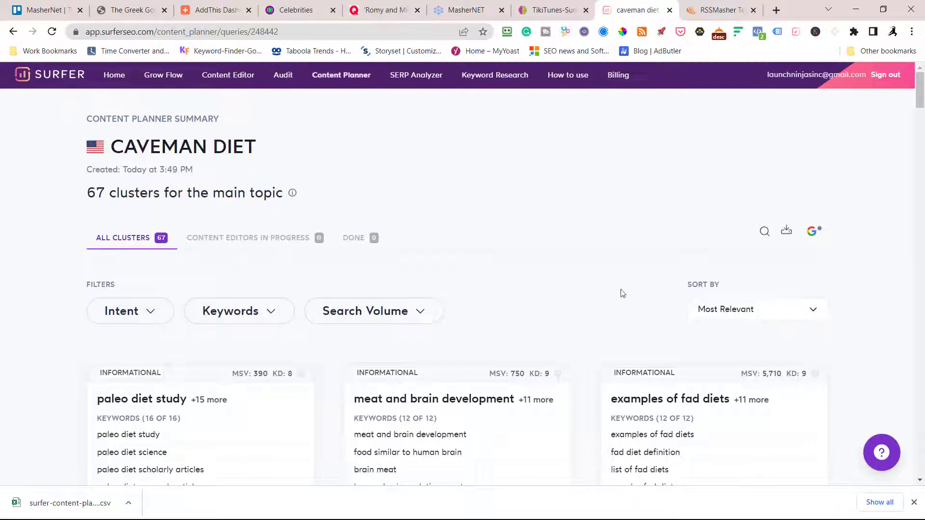
click(786, 233)
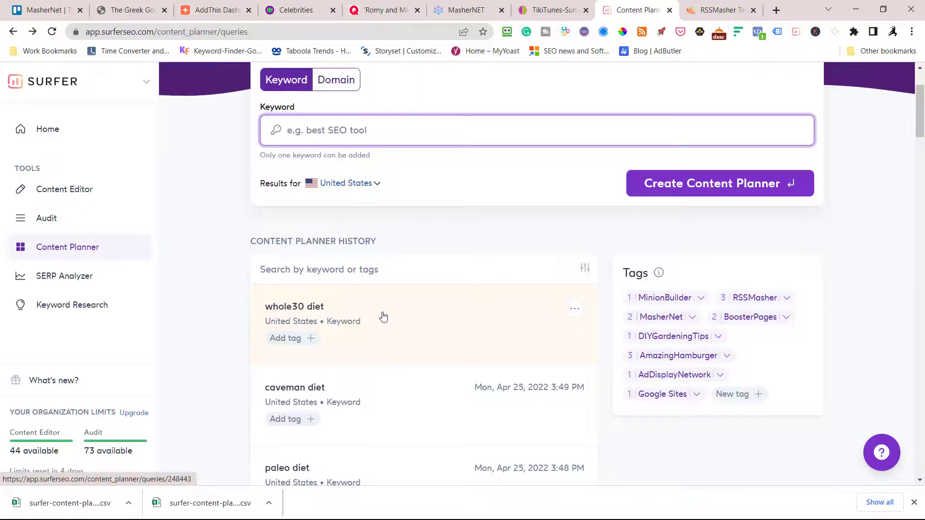
click(384, 316)
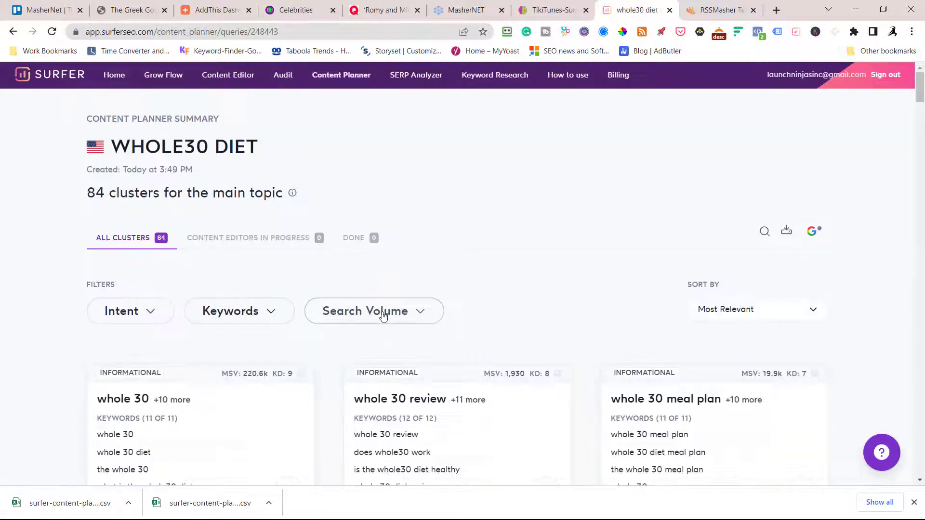
click(785, 231)
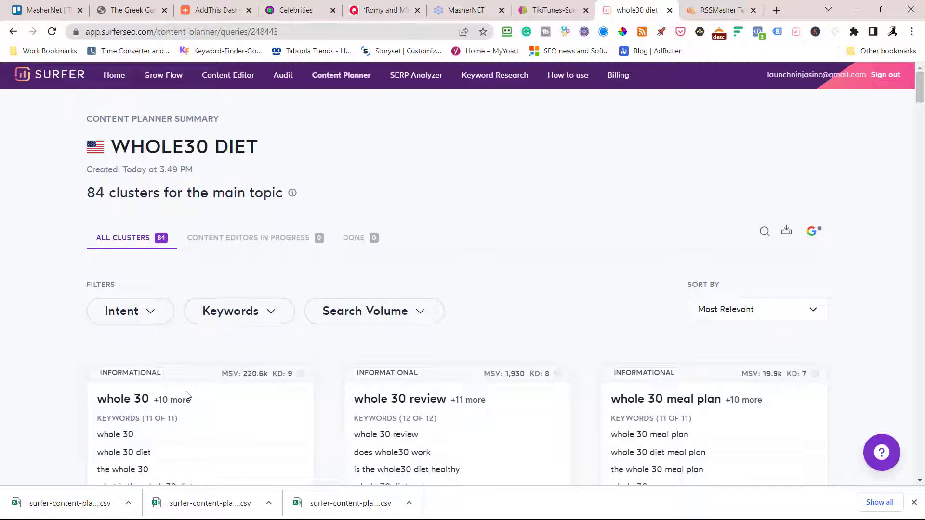
Step: Examine the keyword clusters in the "whole30 diet" content planner for related topics
scroll(414, 379, down, 5)
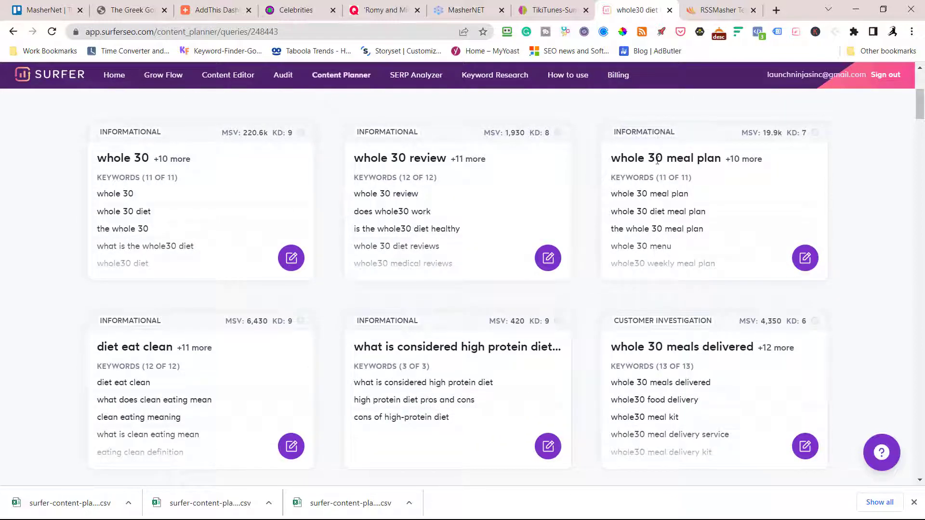
scroll(442, 262, down, 10)
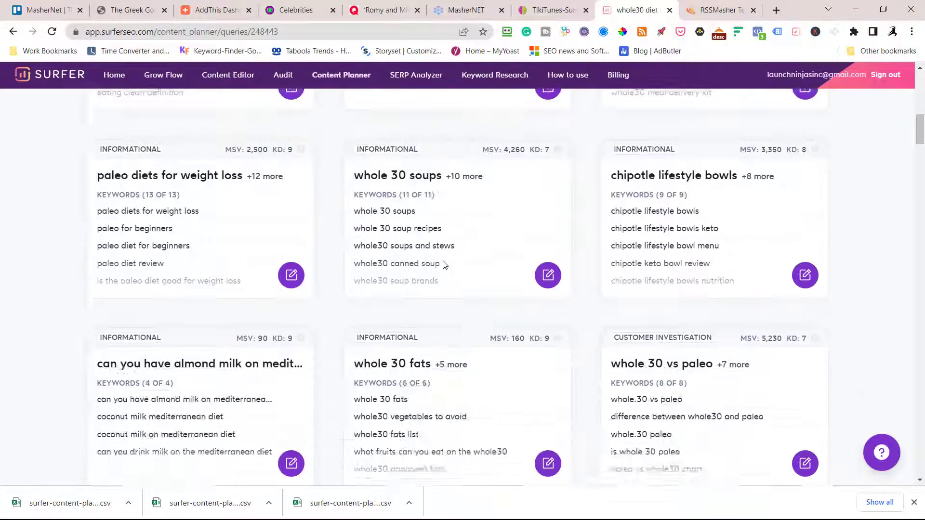
scroll(443, 263, down, 7)
scroll(441, 261, up, 5)
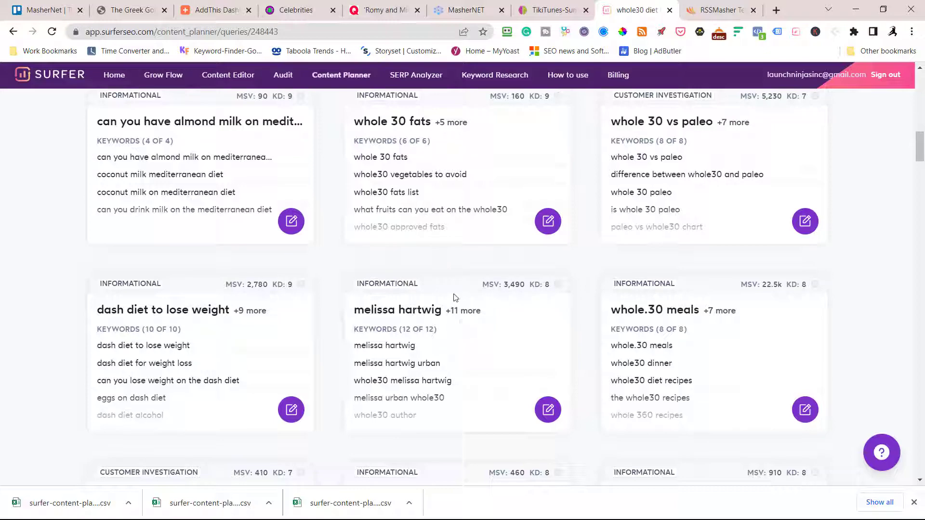
scroll(681, 316, down, 5)
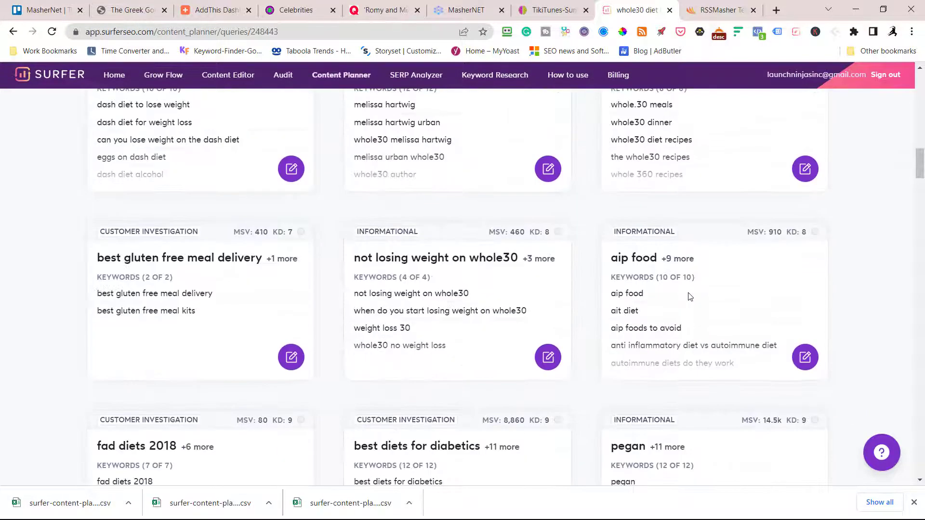
scroll(689, 295, up, 5)
scroll(689, 295, up, 10)
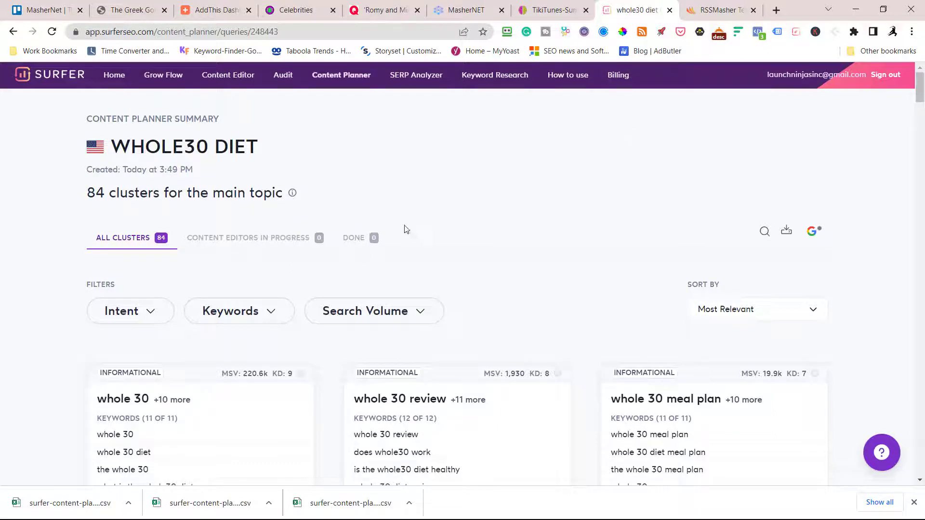
Step: Check the campaign mind map, switch to RSSMasher and open its Article Forge API integration settings
key(alt+Tab)
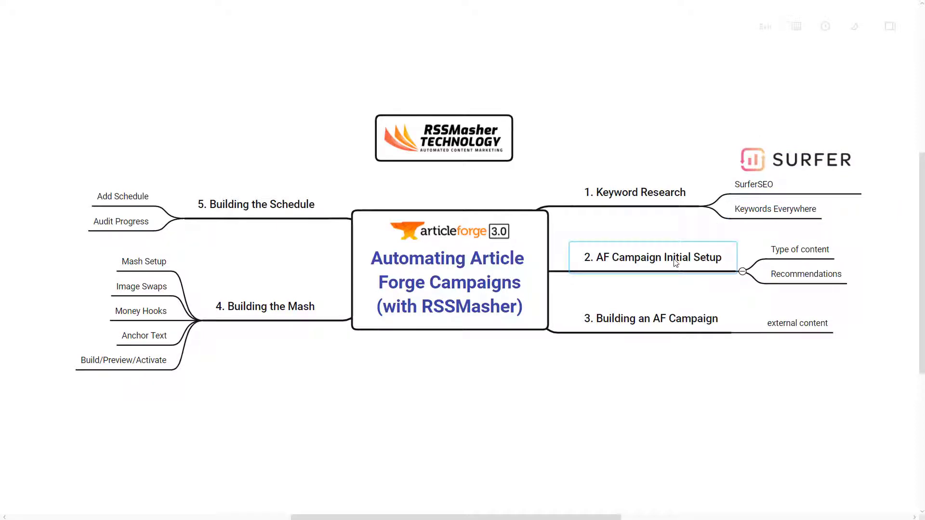
key(alt+Tab)
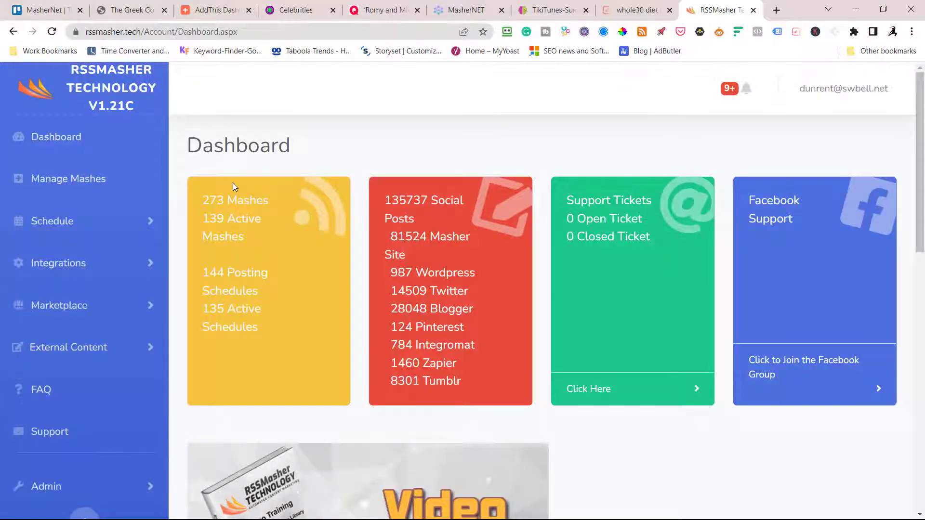
click(61, 268)
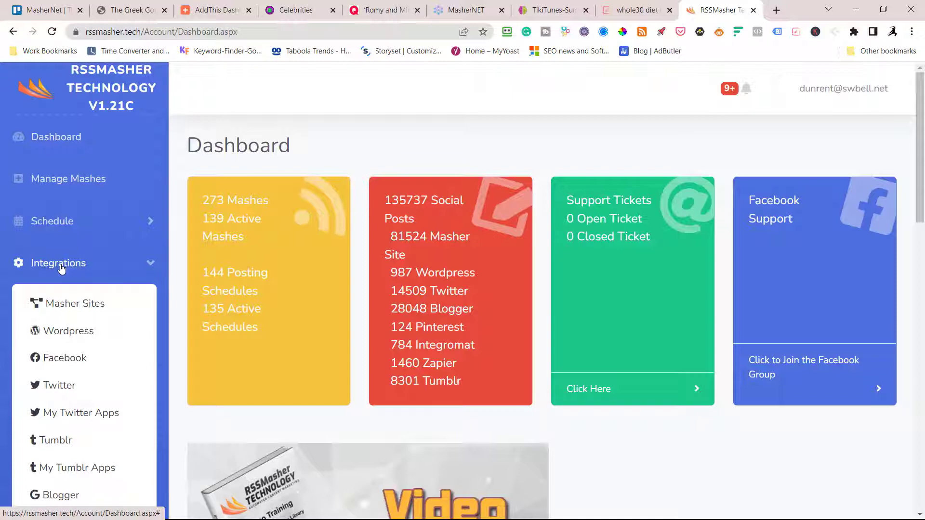
scroll(62, 269, down, 2)
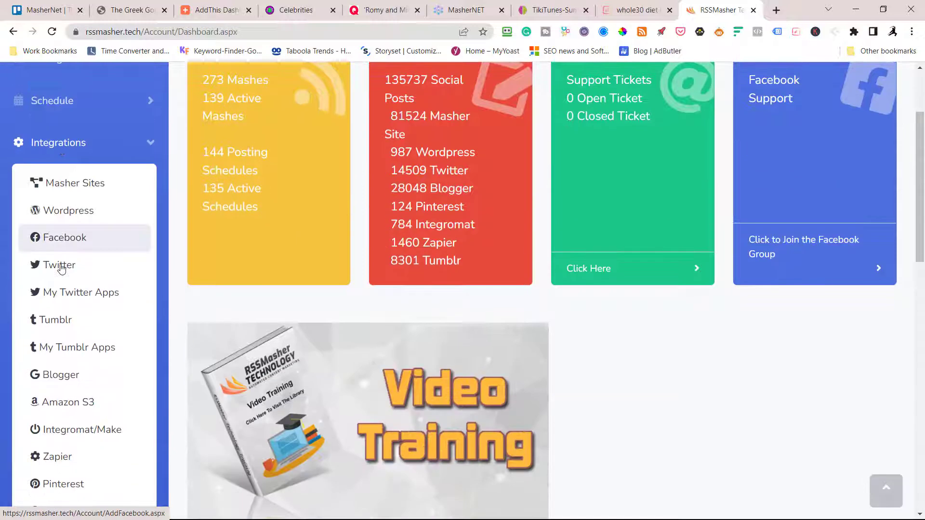
scroll(90, 309, down, 3)
scroll(90, 309, down, 4)
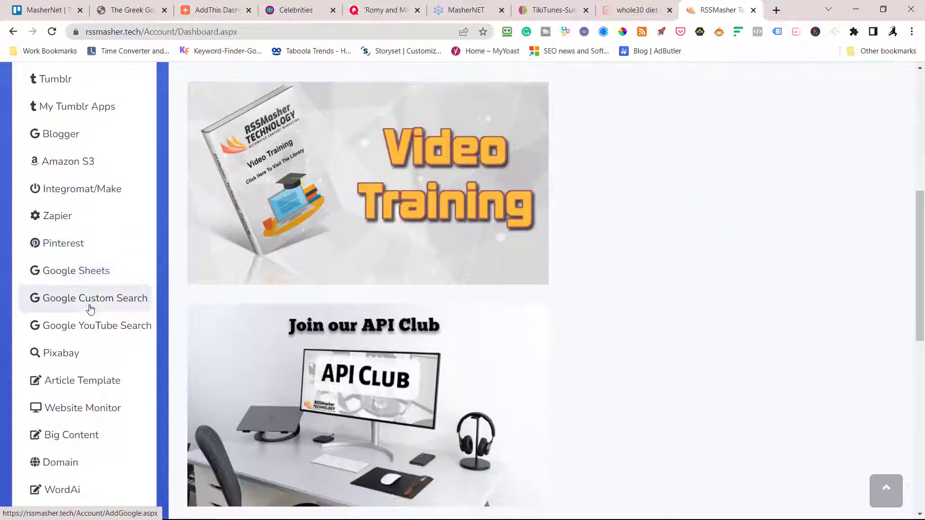
click(89, 425)
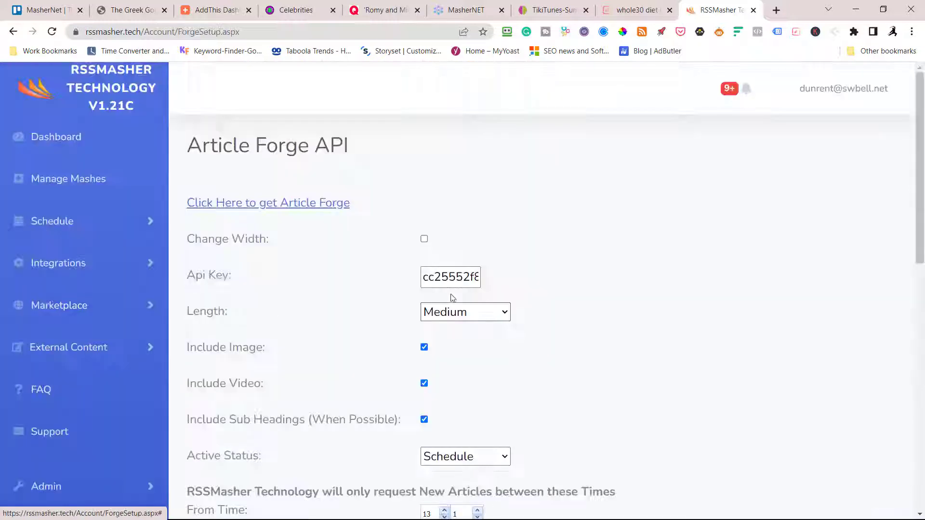
Step: Set the Article Forge article length to Long, then update and activate the account
click(500, 316)
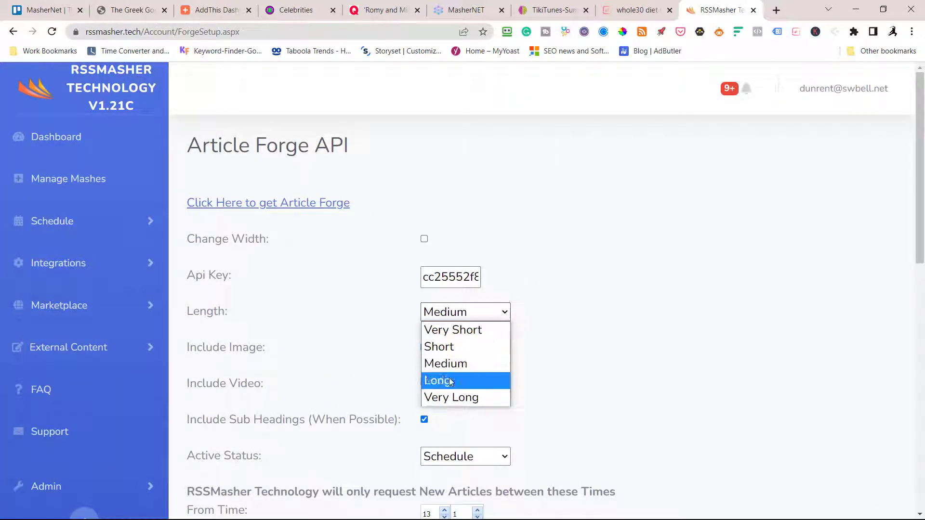
click(451, 396)
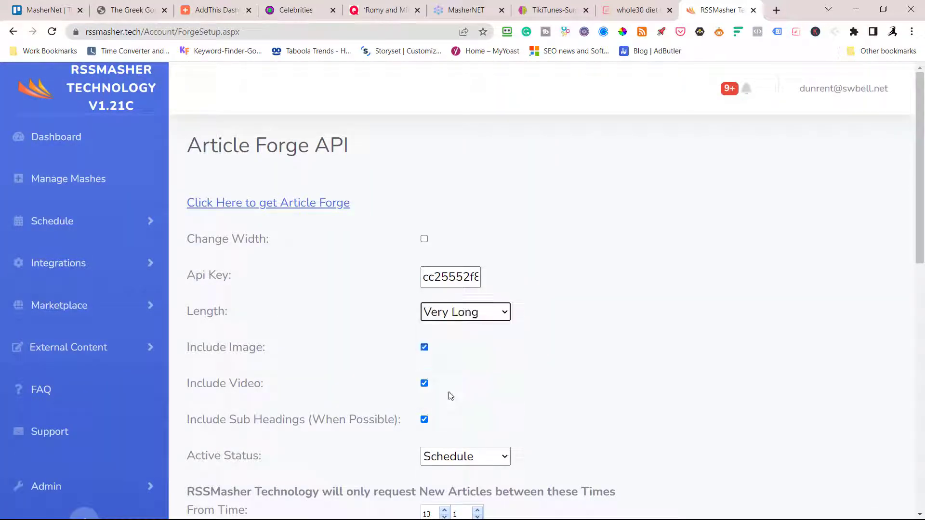
click(499, 319)
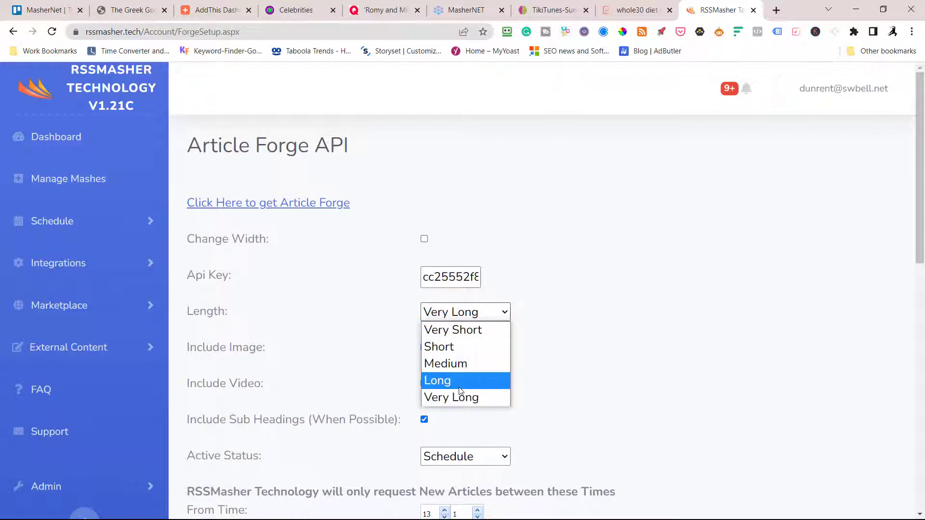
click(500, 379)
scroll(599, 374, down, 2)
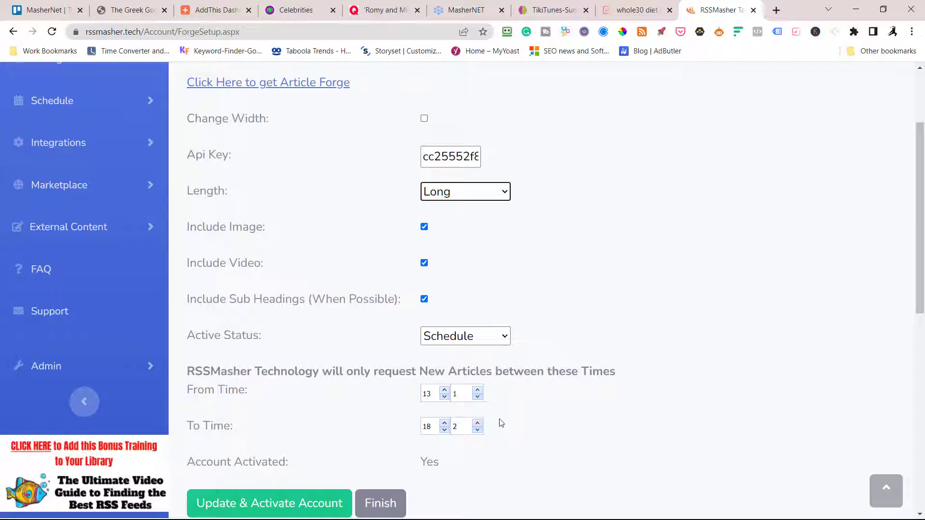
scroll(499, 421, down, 2)
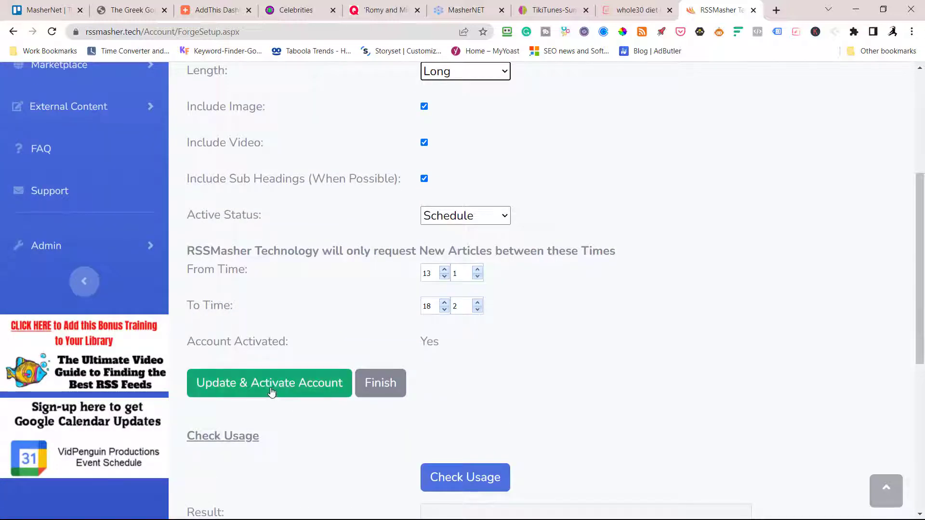
click(271, 392)
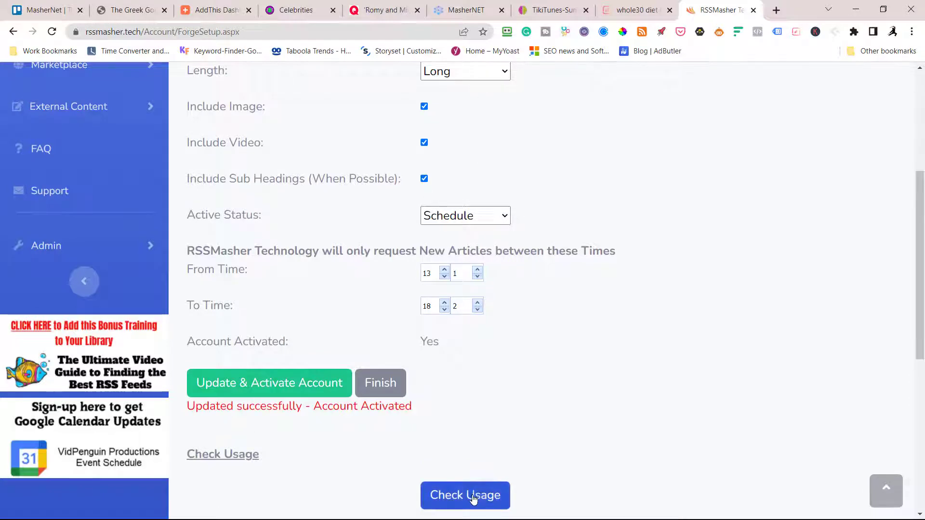
Step: Check the Article Forge account's API usage and review the result
scroll(471, 486, down, 6)
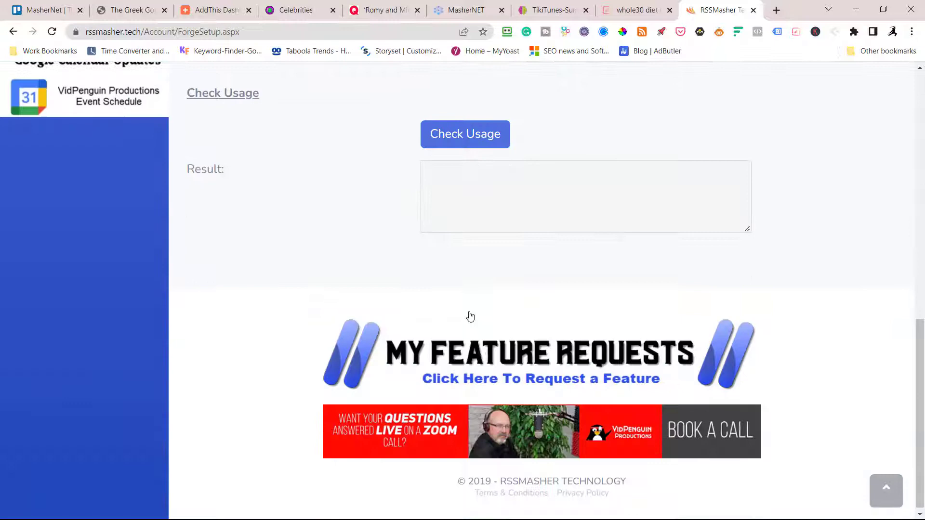
click(464, 136)
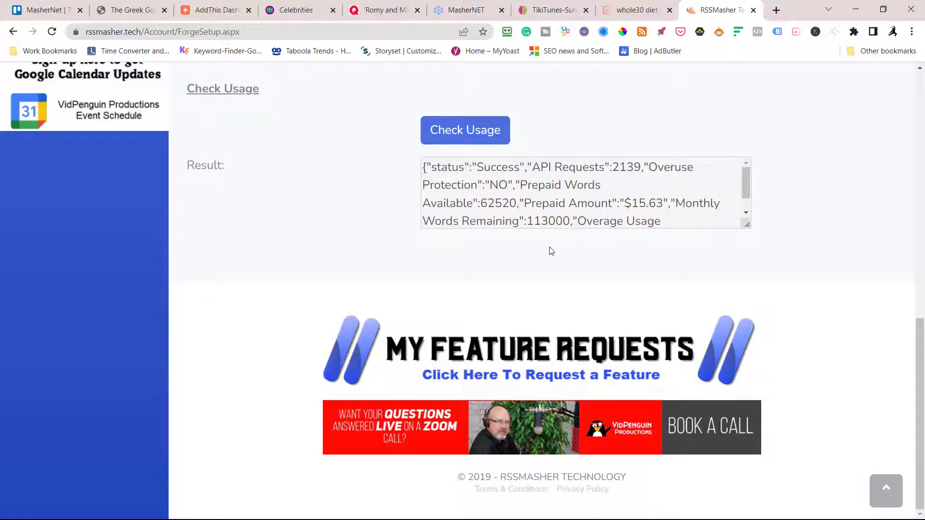
scroll(524, 262, up, 3)
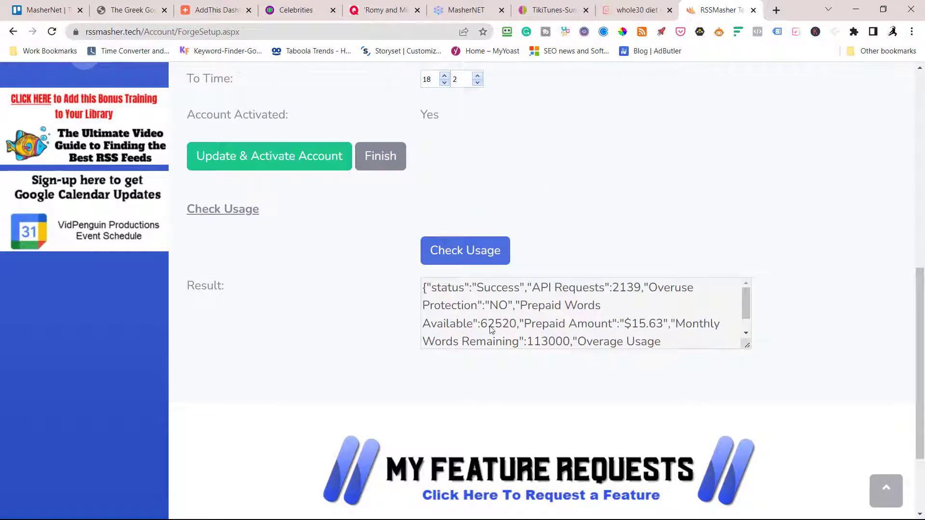
click(404, 399)
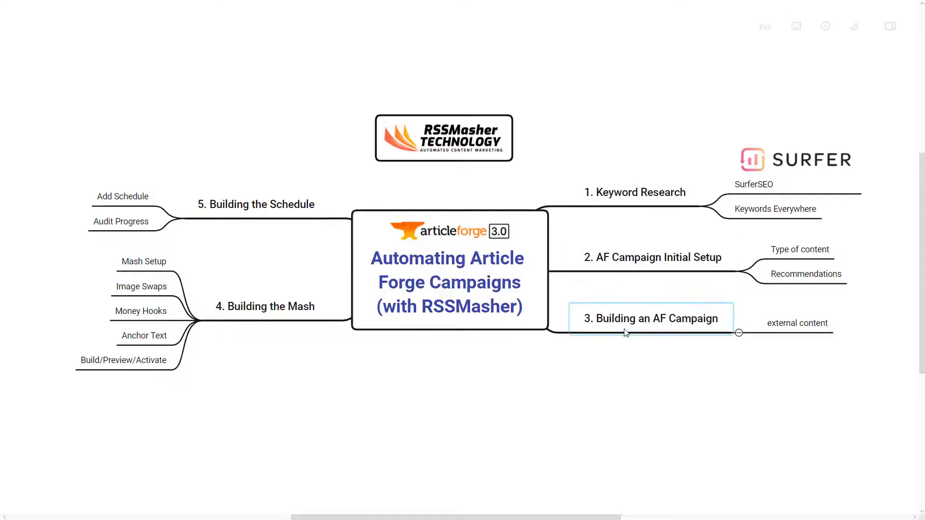
Step: Switch back to RSSMasher and open the list of Article Forge campaigns under external content
key(alt+Tab)
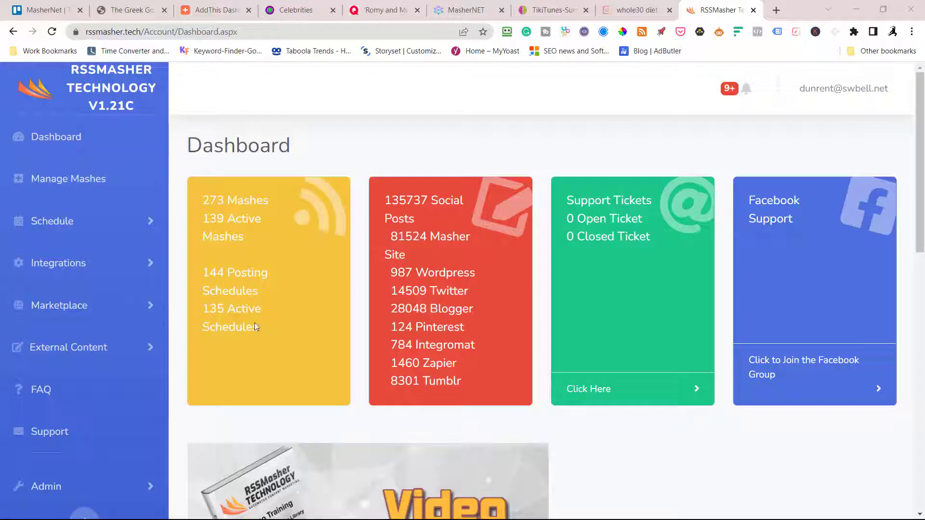
click(62, 348)
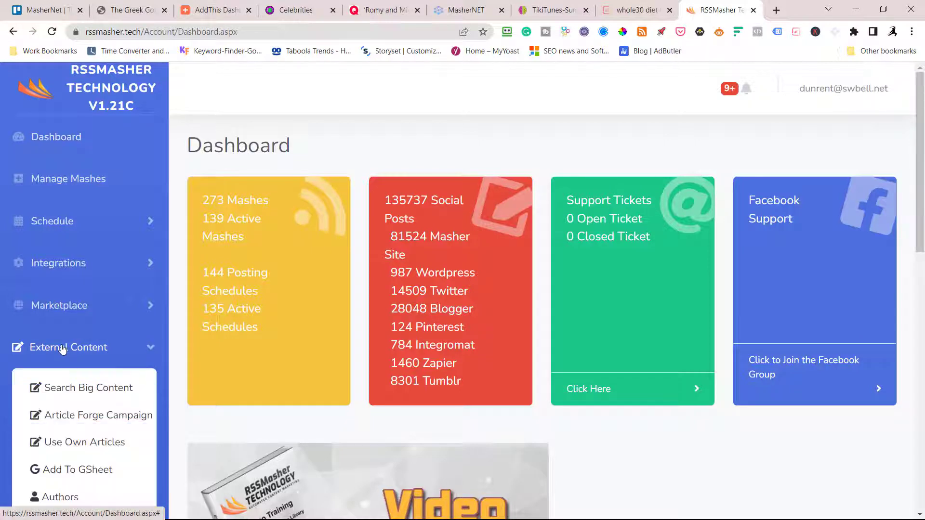
click(76, 423)
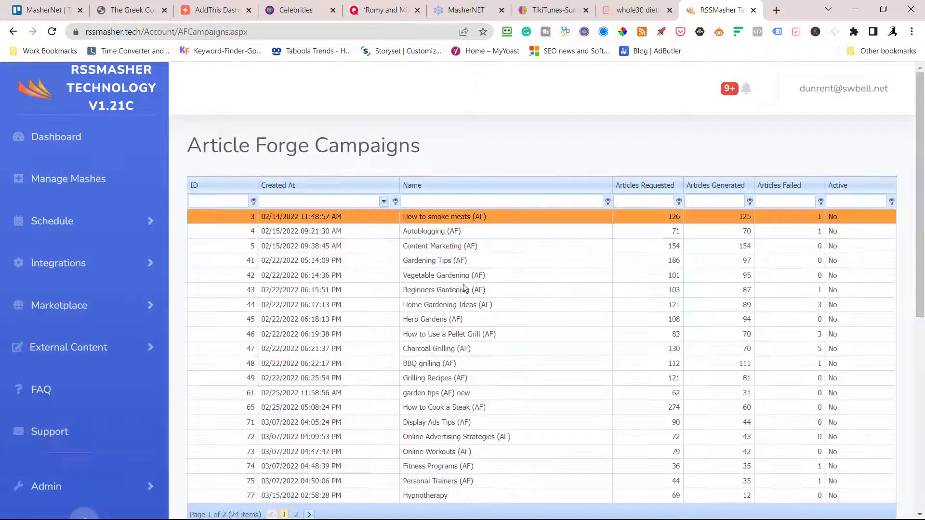
Step: Add an Article Forge campaign named "Paleo Diet" and save it
scroll(489, 289, down, 3)
click(210, 448)
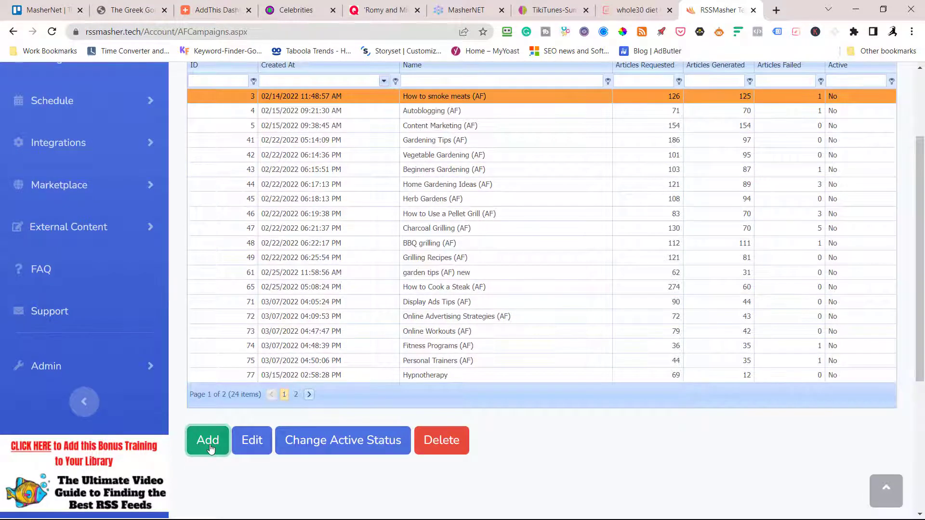
click(444, 126)
text(Paleo )
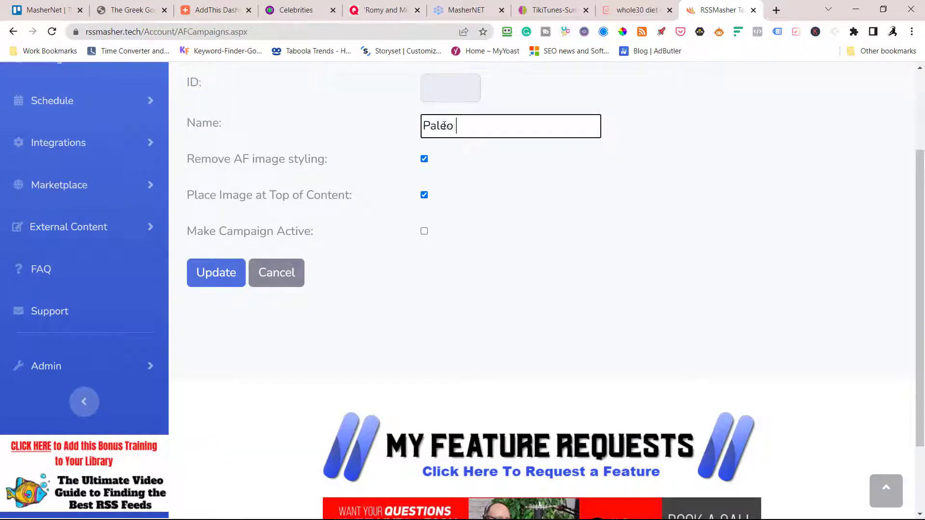
text(Diet)
click(216, 274)
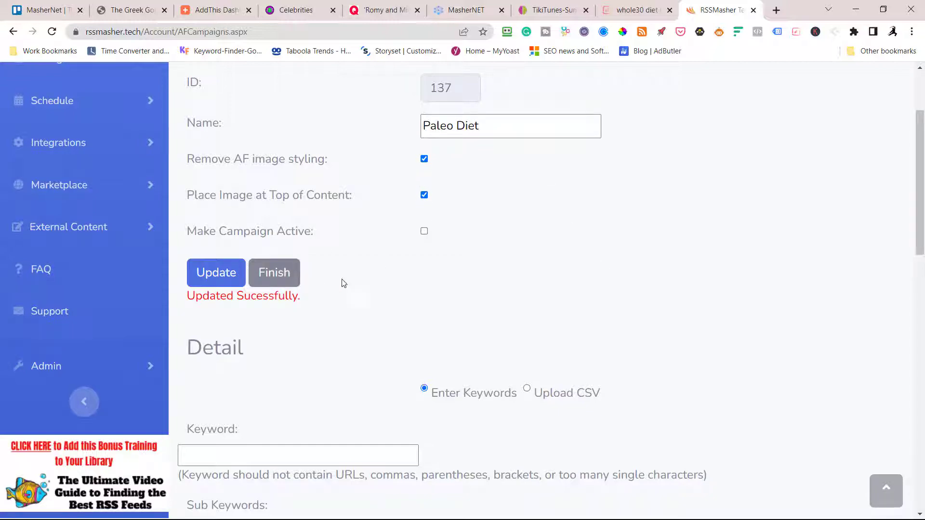
Step: Upload the Surfer content planner CSV file to the campaign as a Surfer SEO upload, ignoring the file's first line
scroll(493, 279, down, 3)
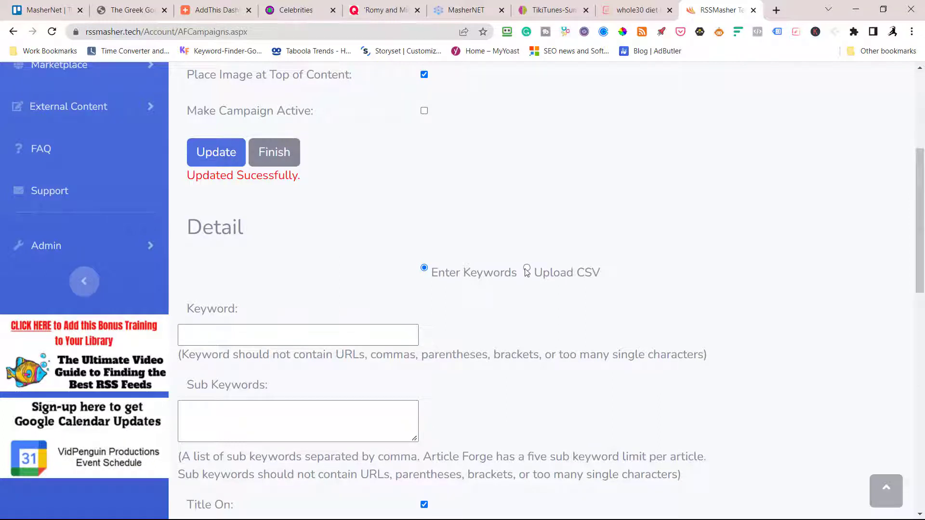
click(527, 268)
click(425, 345)
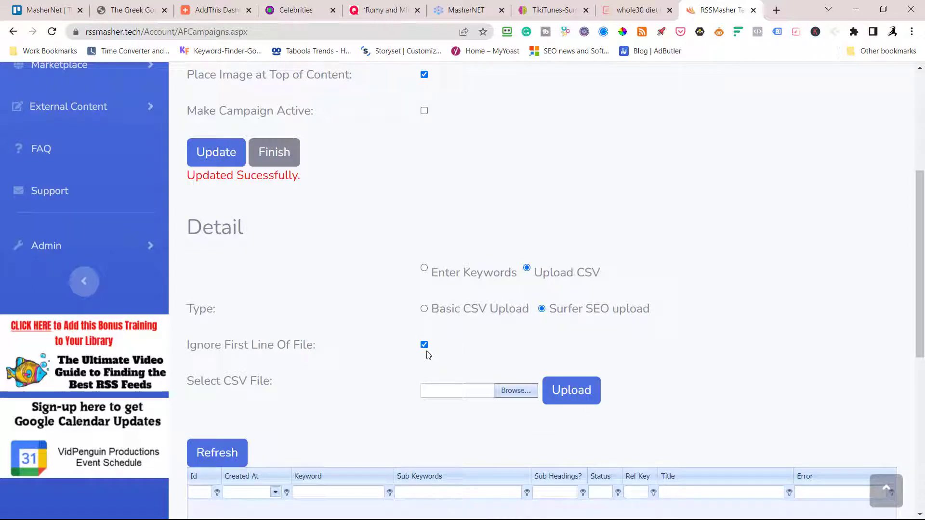
click(516, 391)
scroll(515, 390, down, 2)
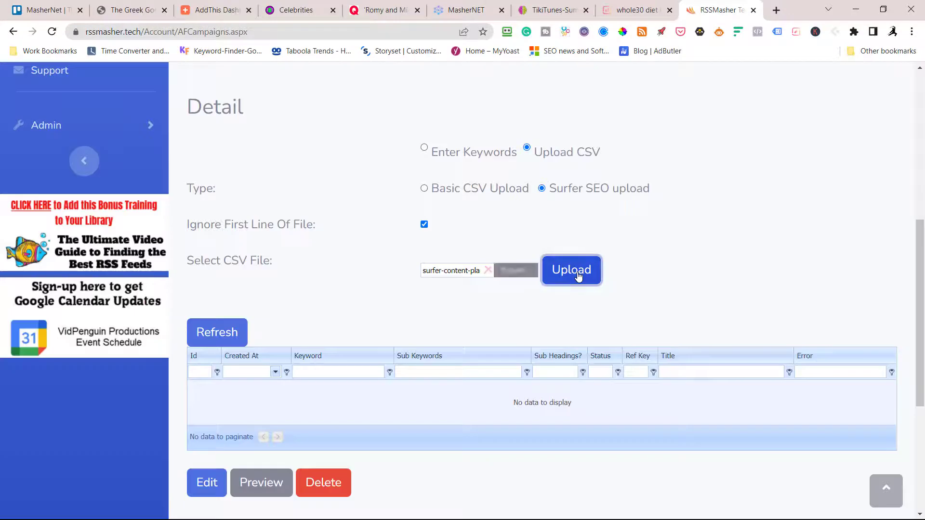
click(578, 275)
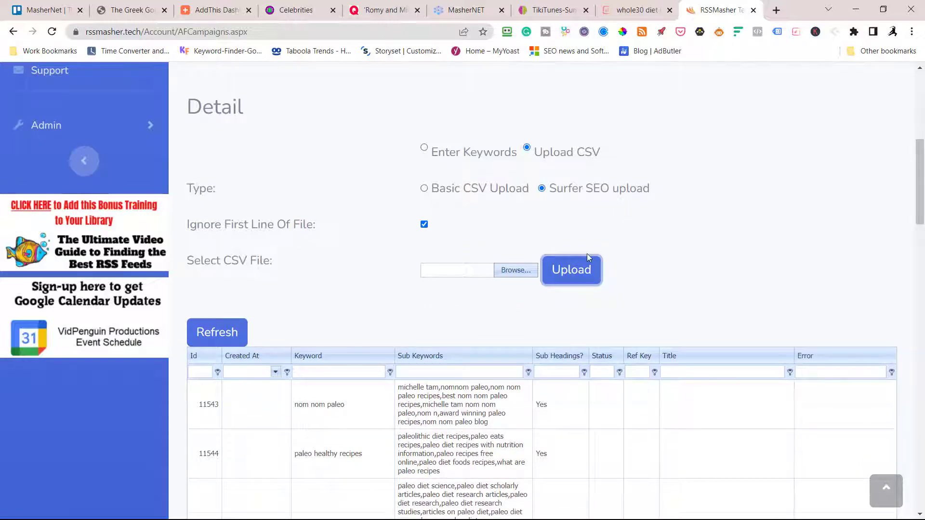
Step: Examine the imported keywords and sub keywords of the Paleo Diet campaign together with its upload settings
scroll(588, 254, down, 9)
scroll(595, 266, down, 18)
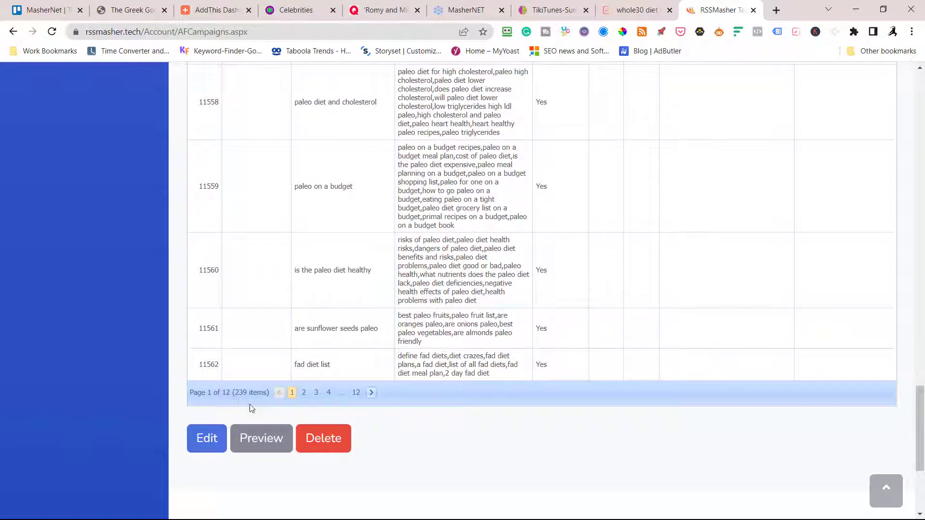
scroll(461, 426, up, 20)
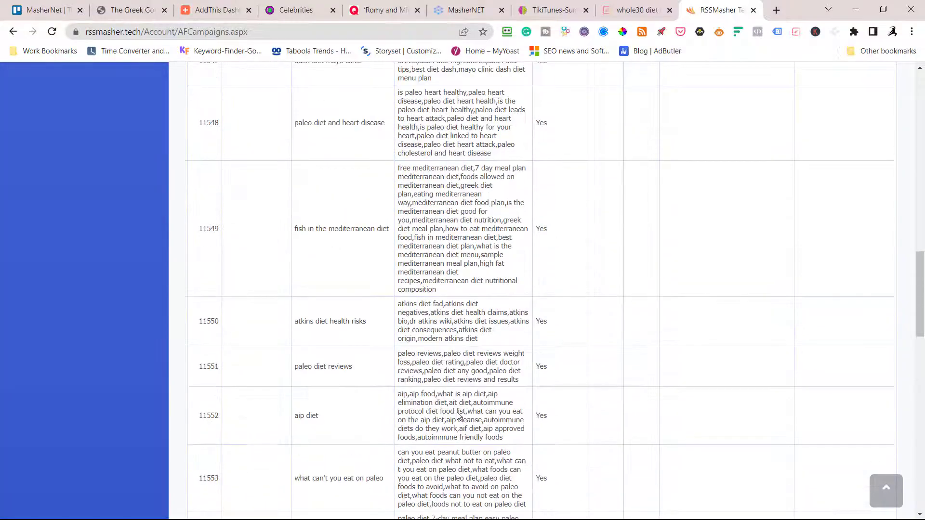
scroll(459, 415, up, 8)
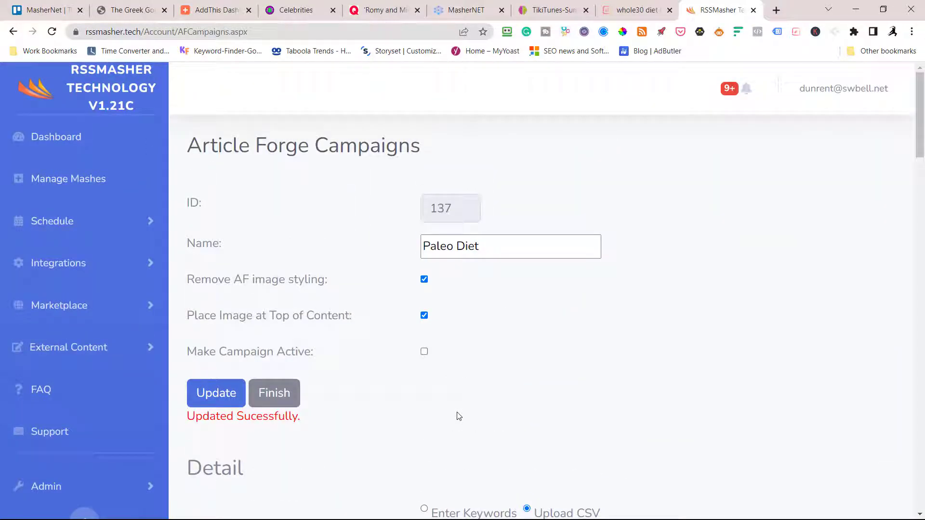
scroll(374, 385, down, 10)
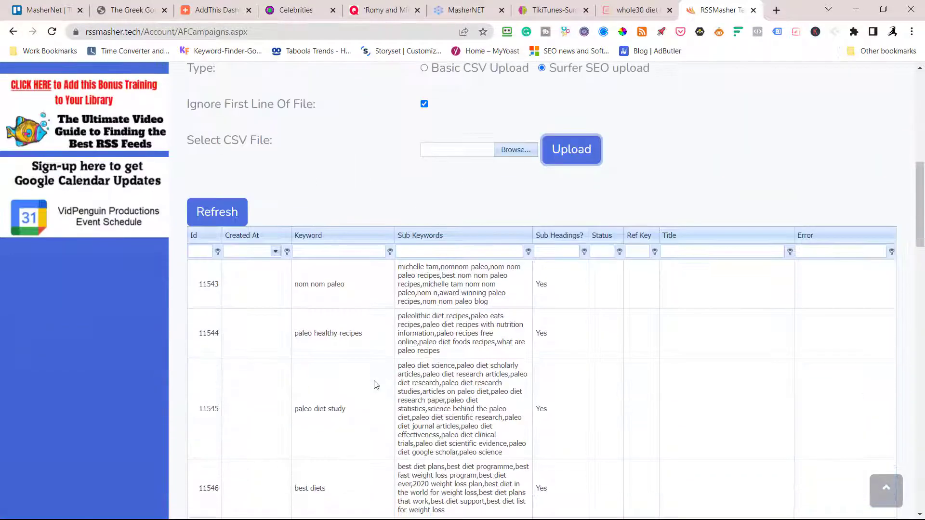
scroll(377, 401, down, 4)
scroll(464, 354, up, 9)
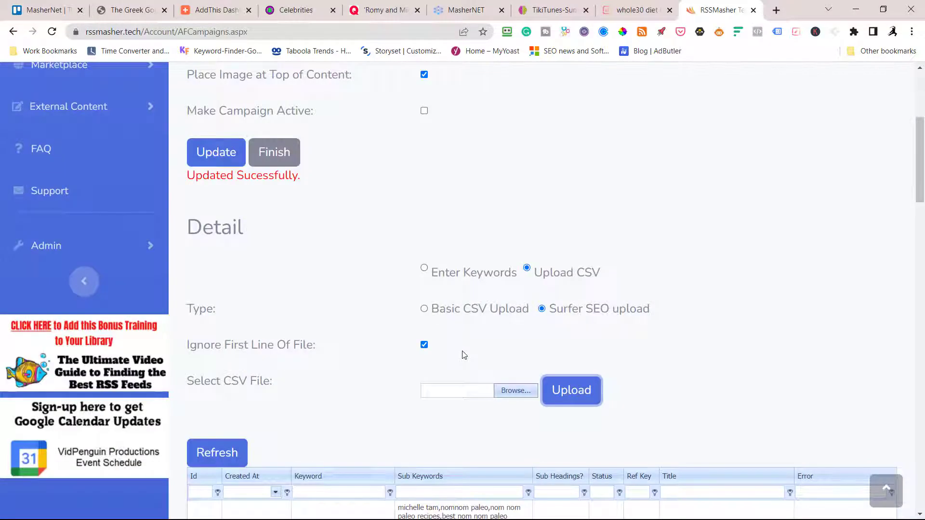
scroll(464, 355, down, 20)
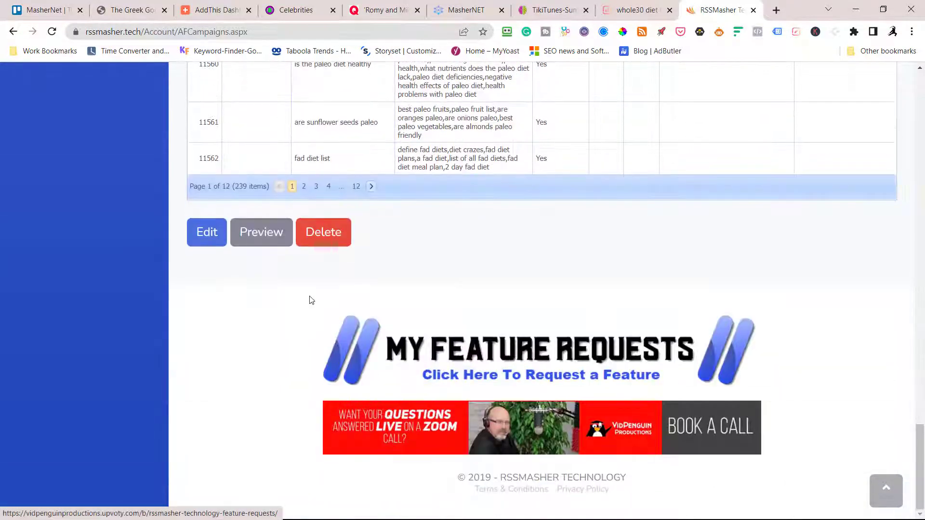
Step: Make the Paleo Diet campaign active, save the change and finish editing it
scroll(293, 288, up, 20)
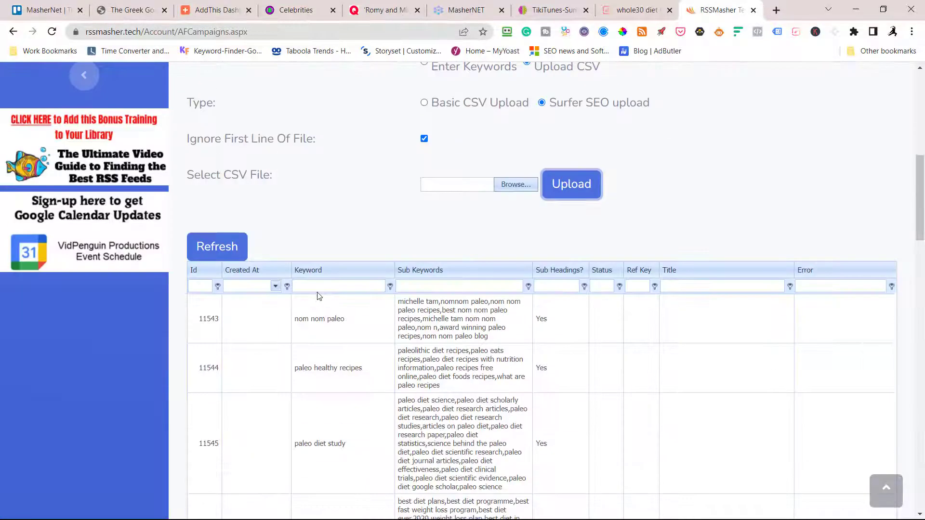
click(215, 199)
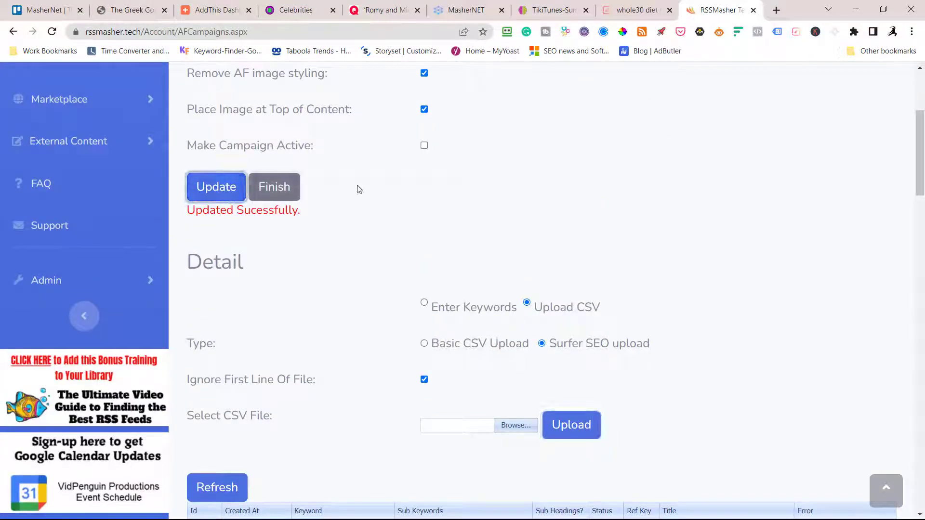
click(423, 145)
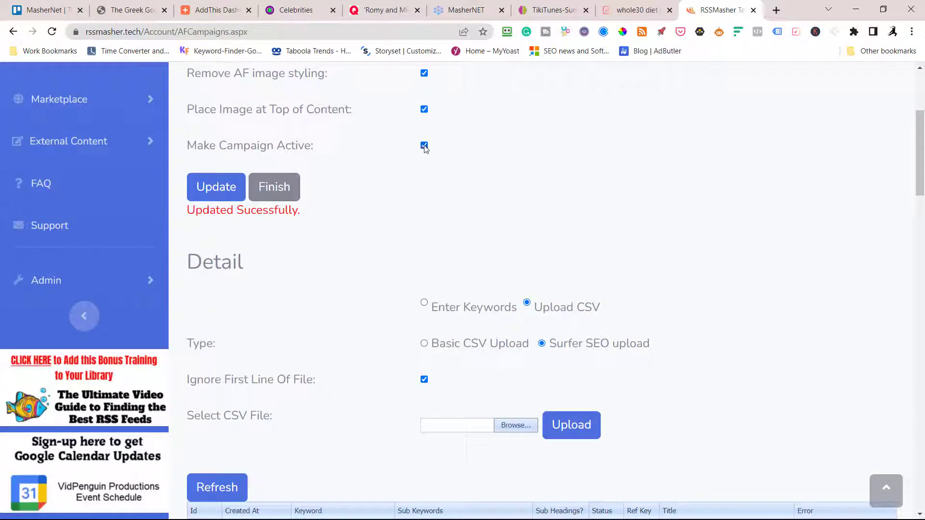
click(219, 190)
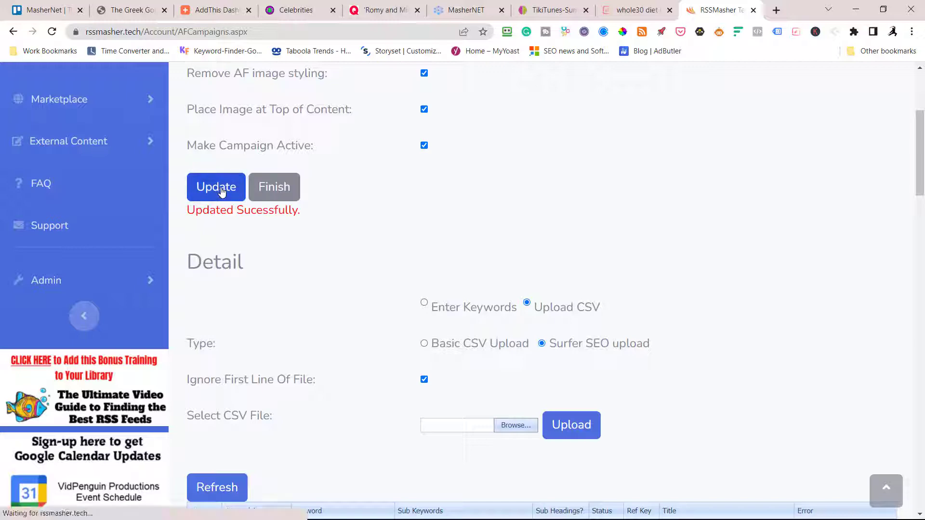
click(276, 193)
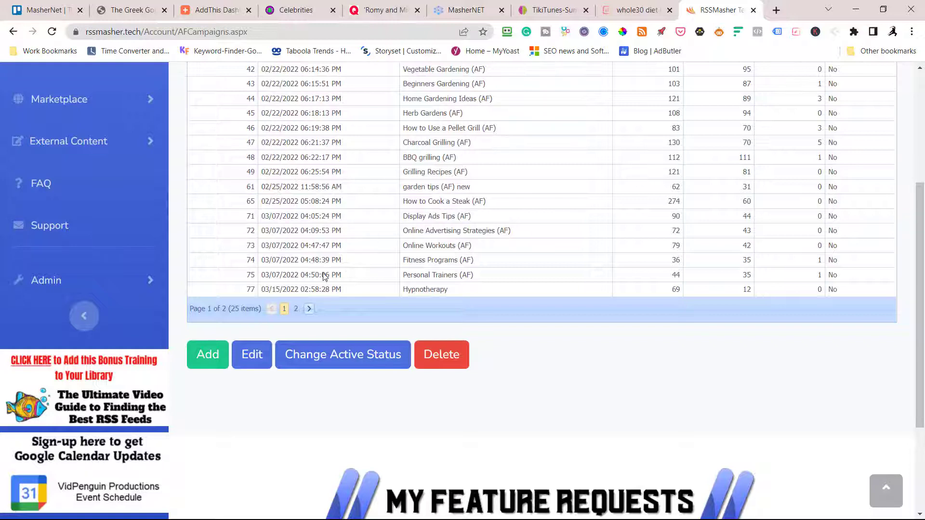
Step: Deactivate the Backlinking Strategies (AF), SEO Tips (AF) and Content Marketing Strategies (AF) campaigns
click(295, 309)
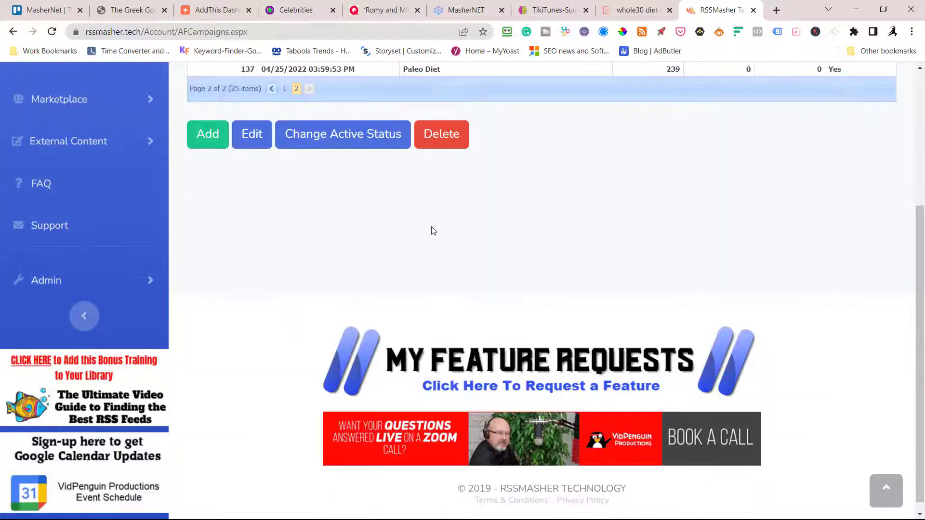
scroll(429, 231, up, 4)
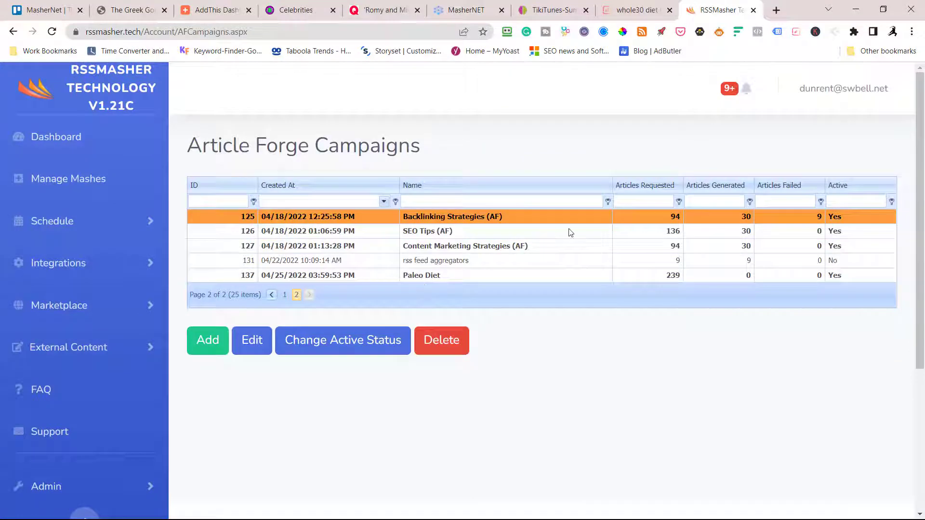
click(305, 340)
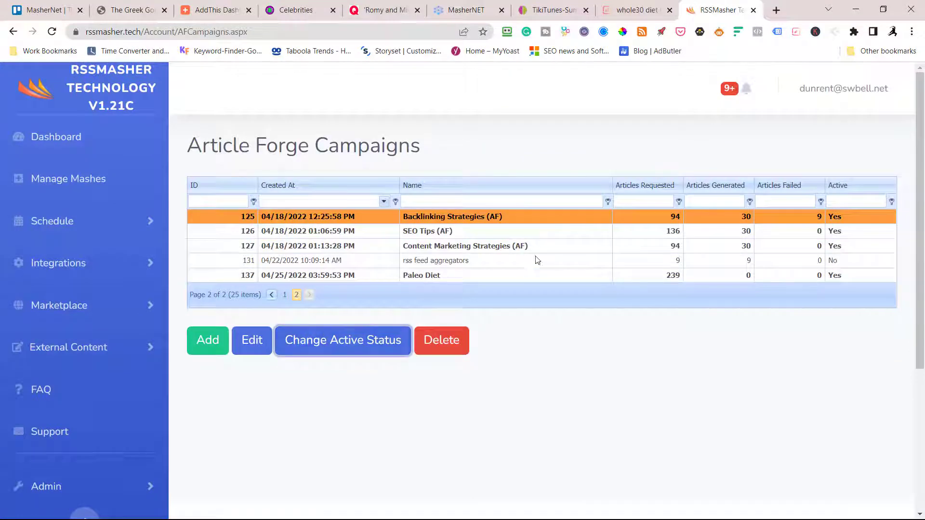
scroll(443, 192, down, 2)
Step: Rename the Paleo Diet campaign as "Paleo Diet (AF)", save it and return to the campaign list
click(435, 178)
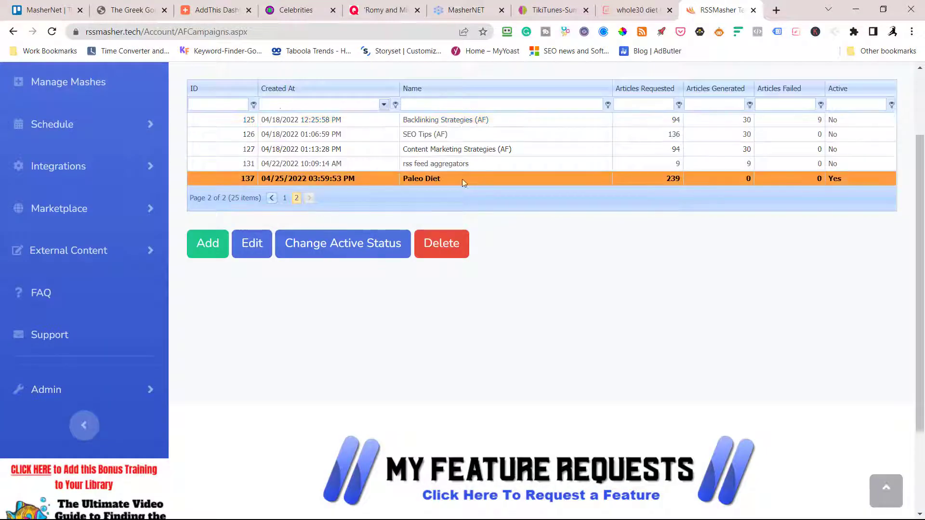
click(249, 244)
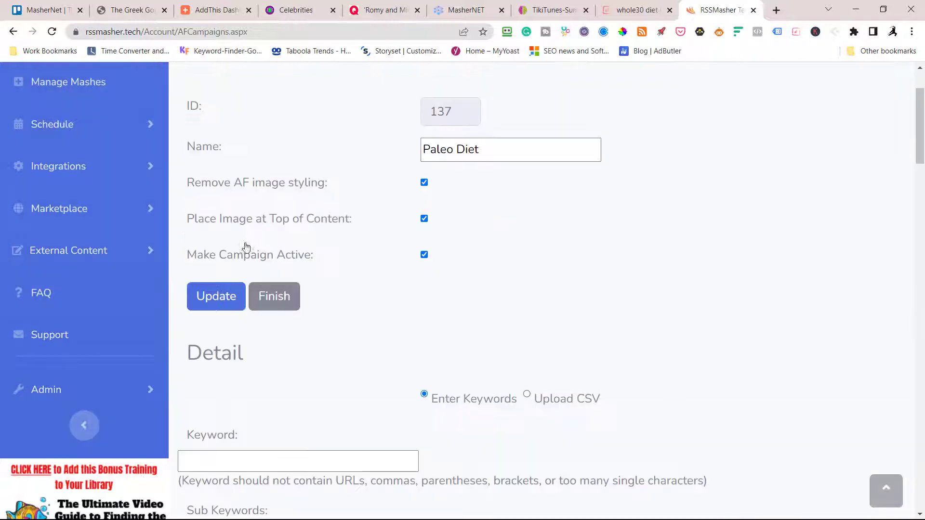
click(507, 148)
text(()
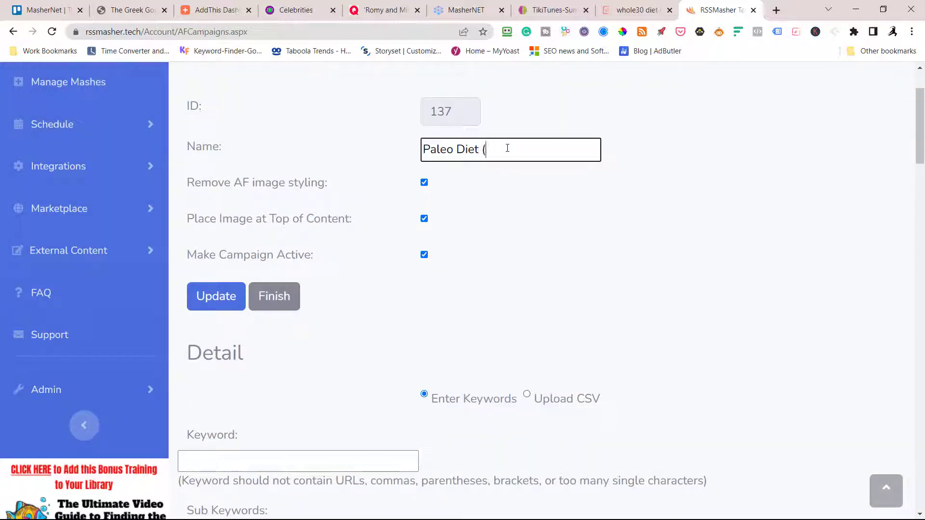
text(F)
key(BackSpace)
key(BackSpace)
text(AF))
click(226, 300)
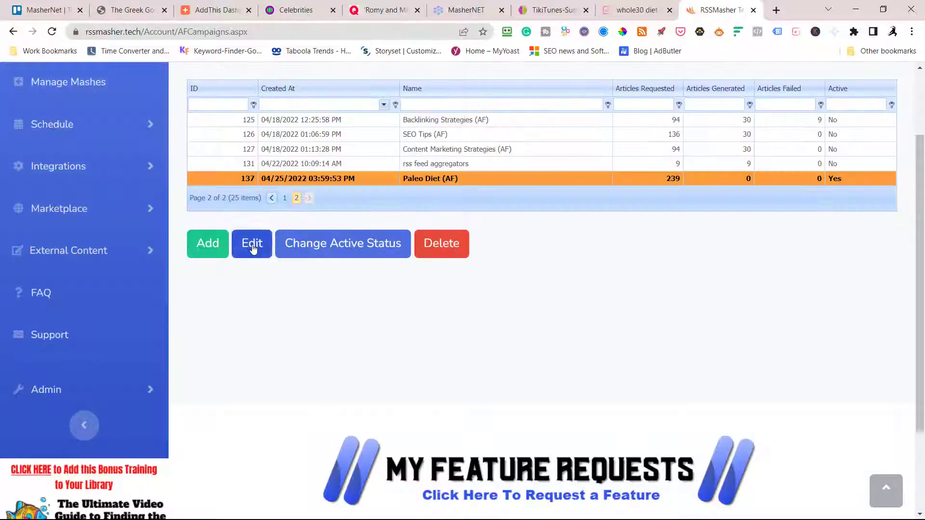
Step: Reopen the Paleo Diet (AF) campaign, review the status of its article requests and select the "paleo diet study" article
click(251, 245)
scroll(593, 249, down, 5)
scroll(594, 249, down, 8)
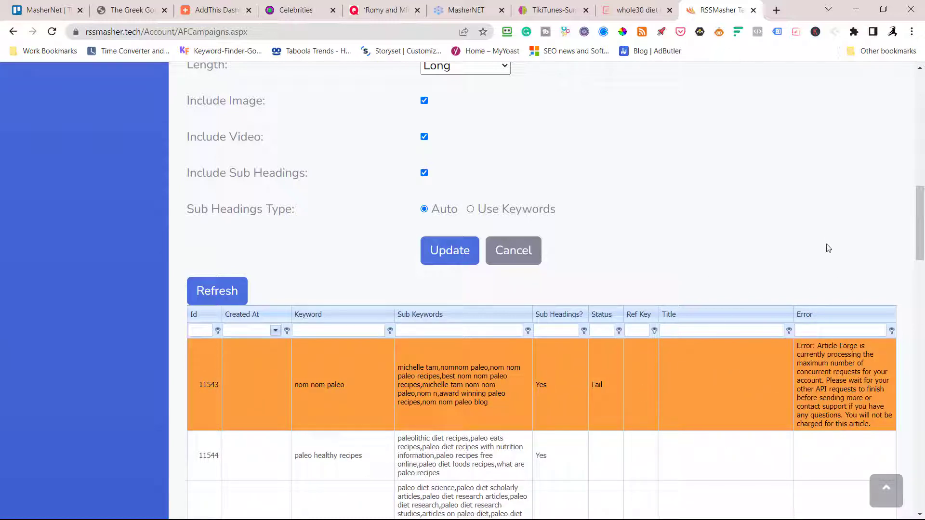
scroll(508, 398, down, 3)
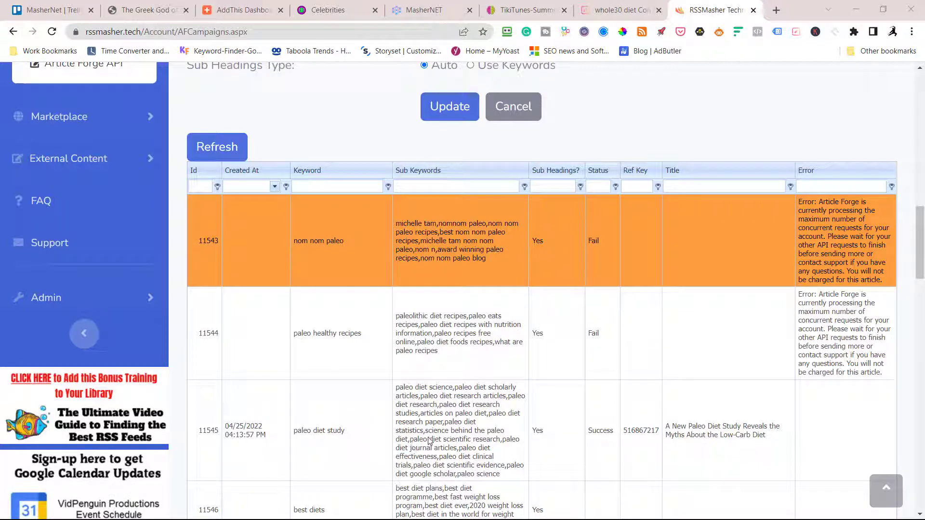
click(712, 442)
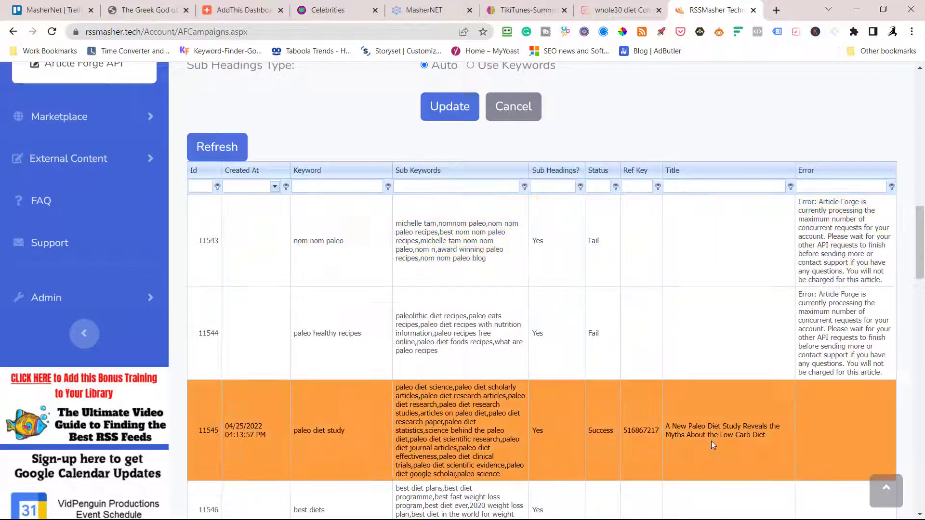
Step: Preview the generated "paleo diet study" article and examine its images, subheadings, text and embedded video
scroll(712, 441, down, 10)
scroll(714, 443, down, 15)
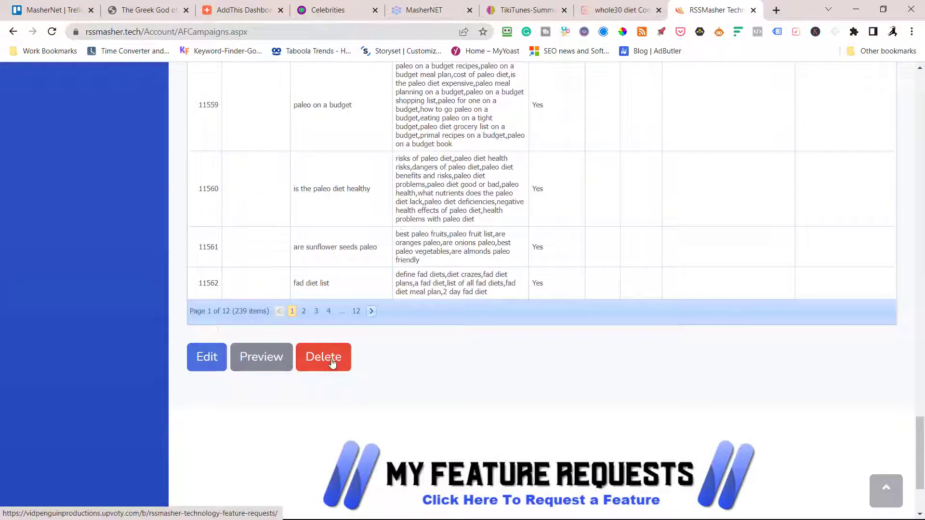
click(262, 359)
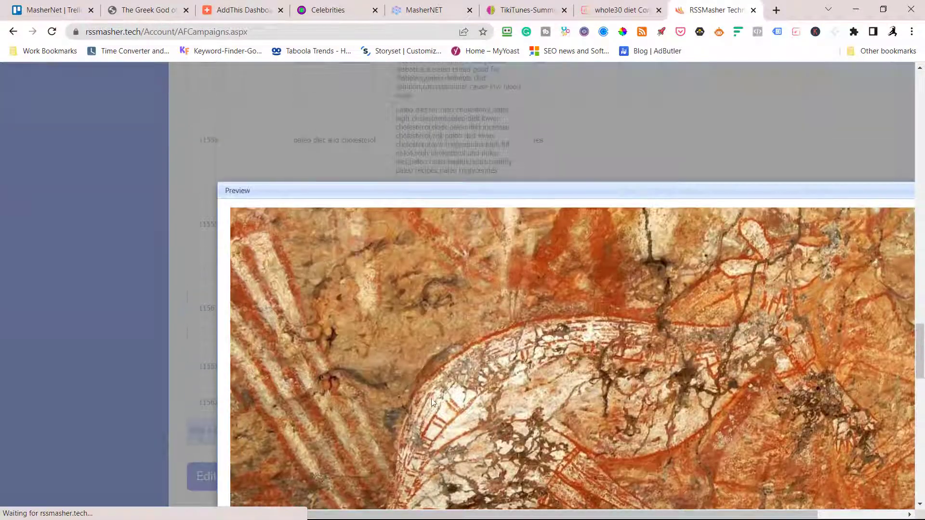
scroll(432, 403, down, 5)
scroll(432, 403, down, 15)
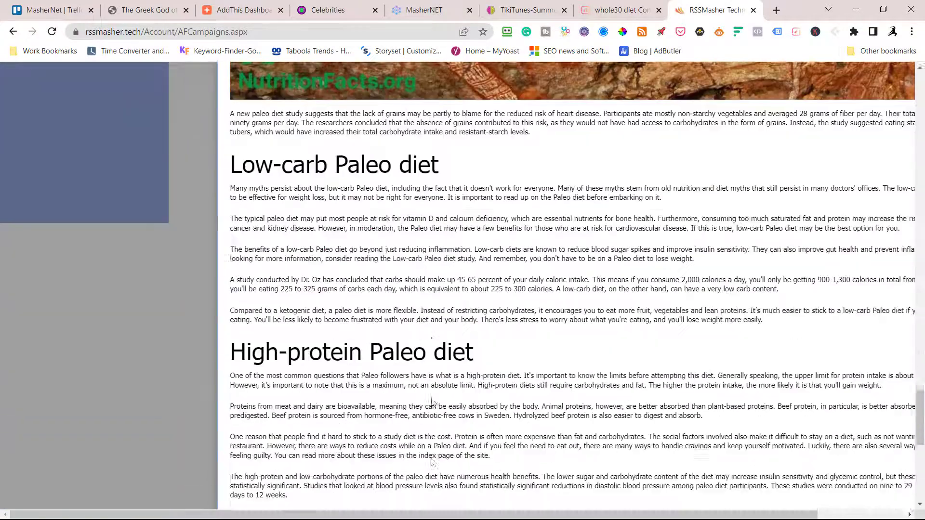
scroll(432, 403, down, 2)
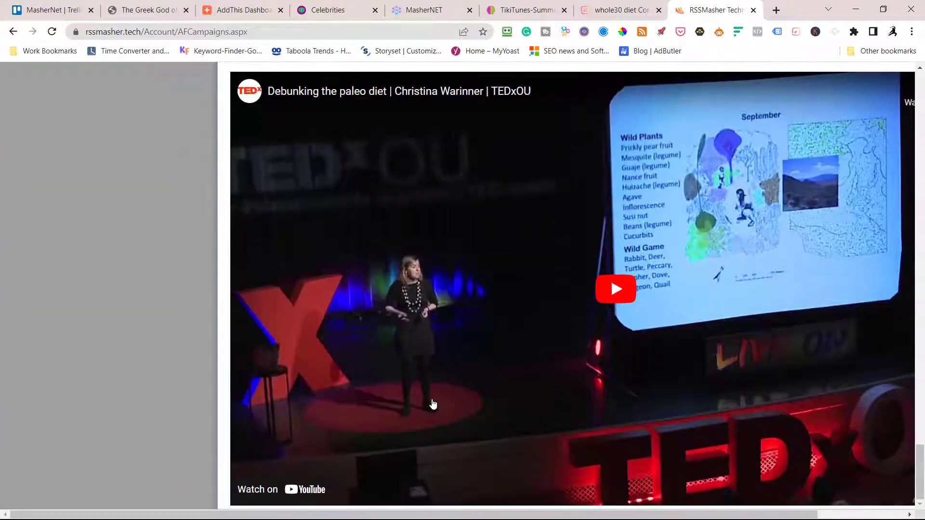
scroll(433, 406, up, 20)
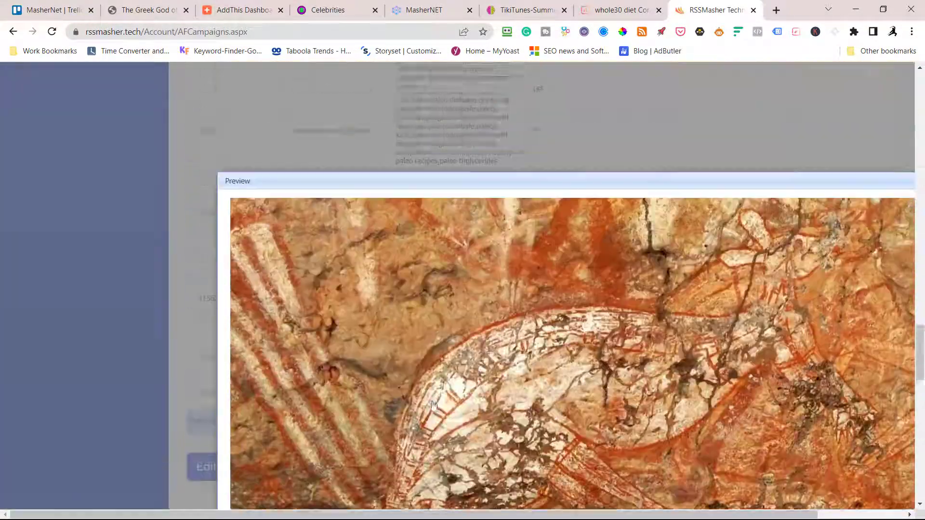
scroll(433, 406, down, 12)
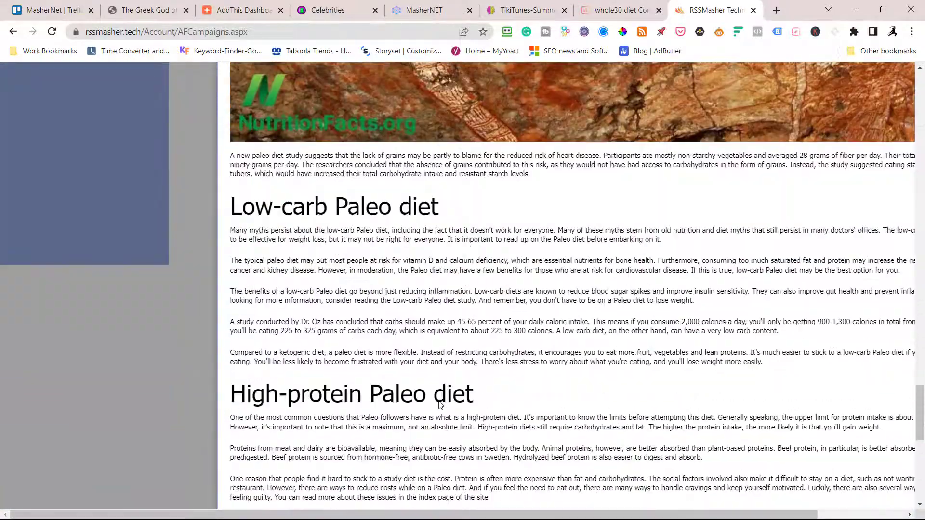
scroll(438, 404, down, 9)
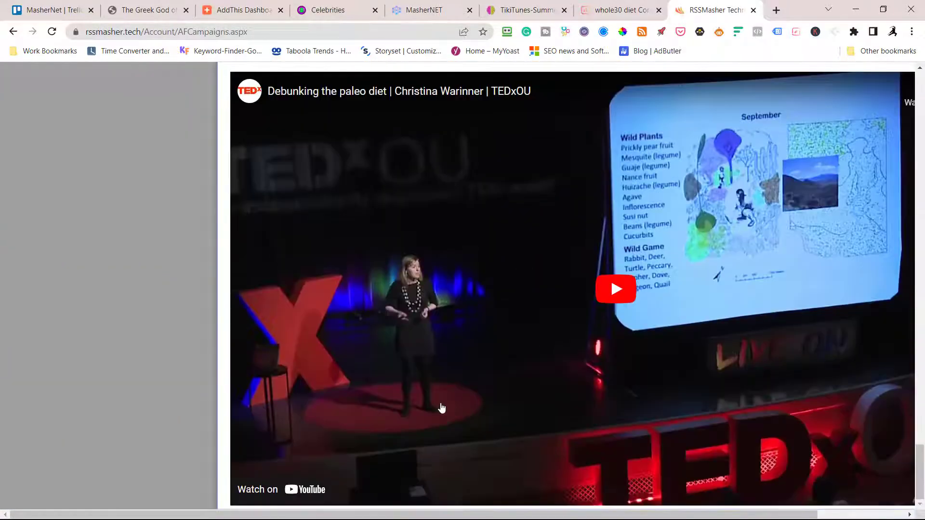
scroll(441, 409, up, 7)
Step: Go to the mash manager and start a new mash titled "Paleo Diet (AF)"
click(71, 188)
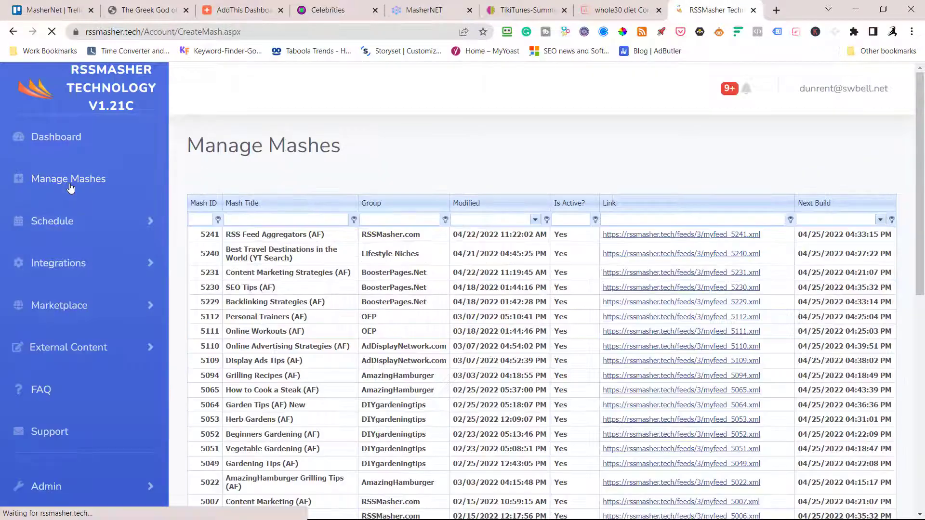
scroll(272, 196, down, 5)
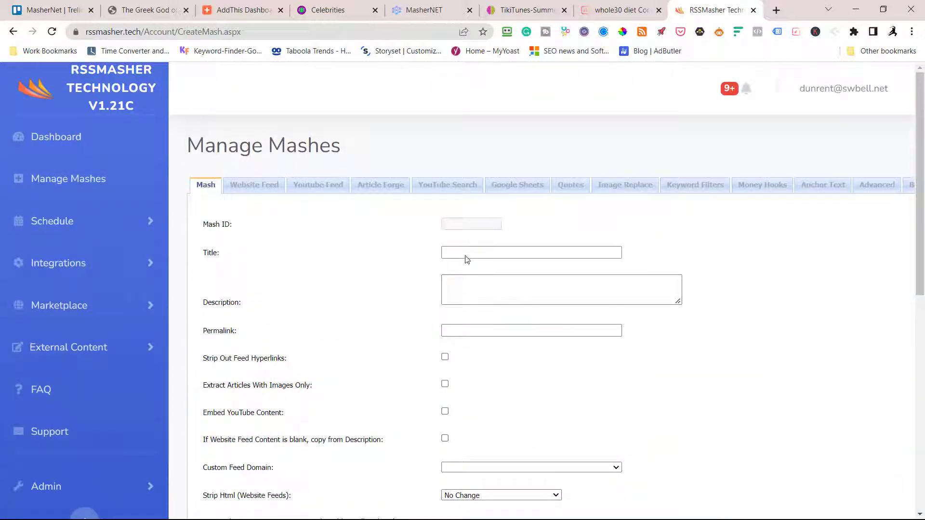
click(458, 251)
text(Pa)
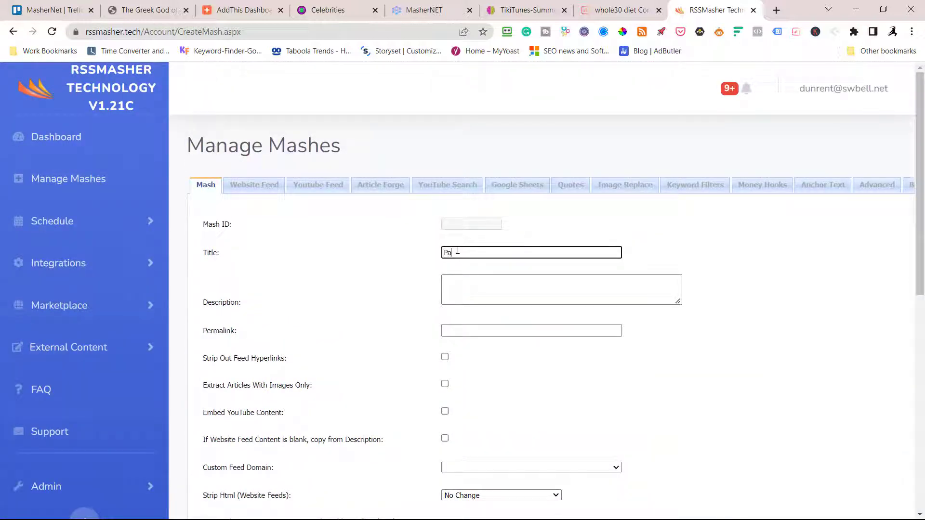
text(leo Diet (AF)
Step: Assign the new mash to the AmazingHamburger group and save it
scroll(403, 411, down, 2)
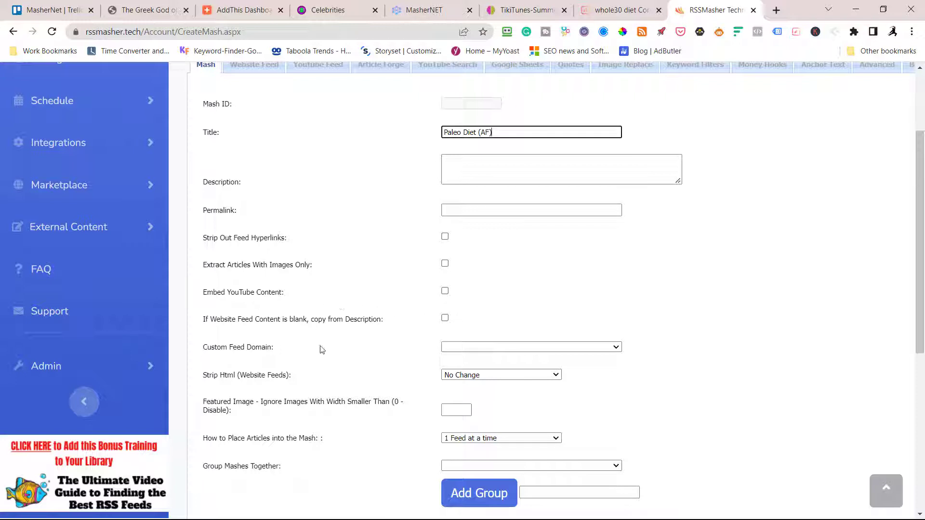
scroll(321, 354, down, 3)
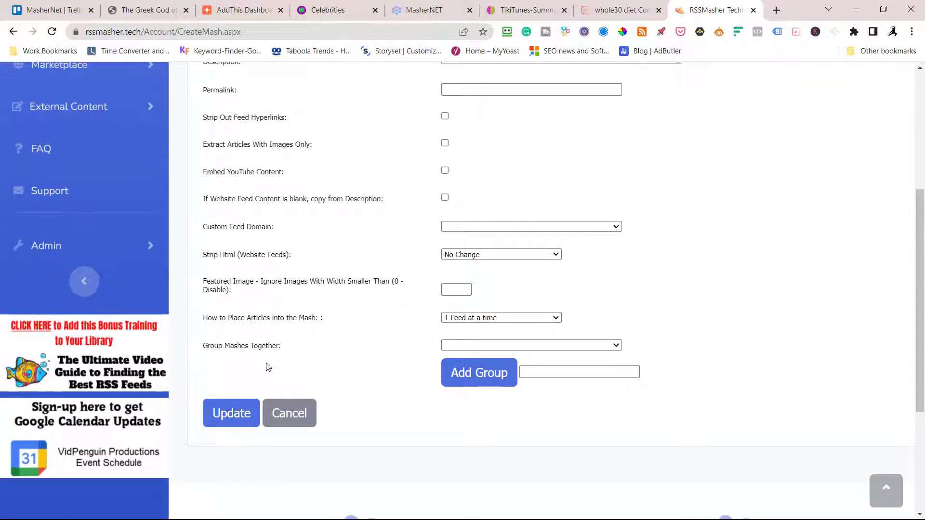
click(494, 346)
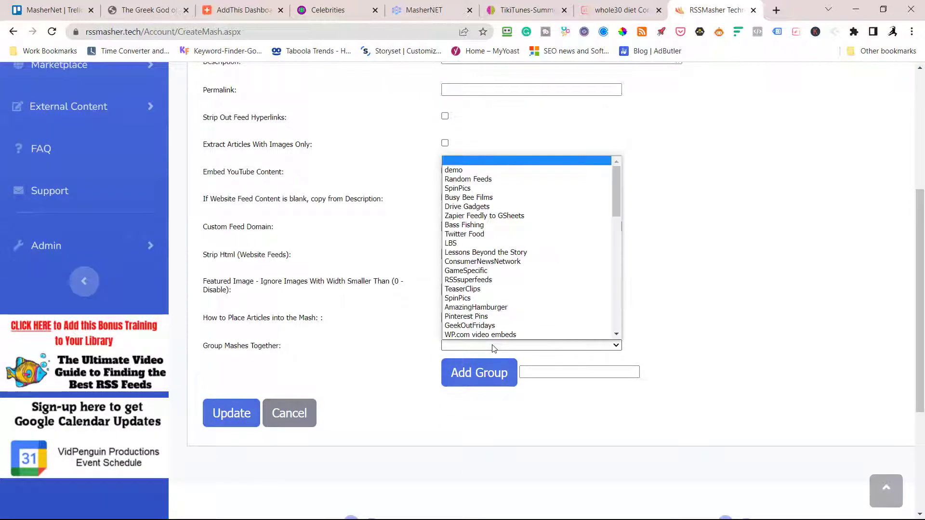
scroll(493, 338, down, 1)
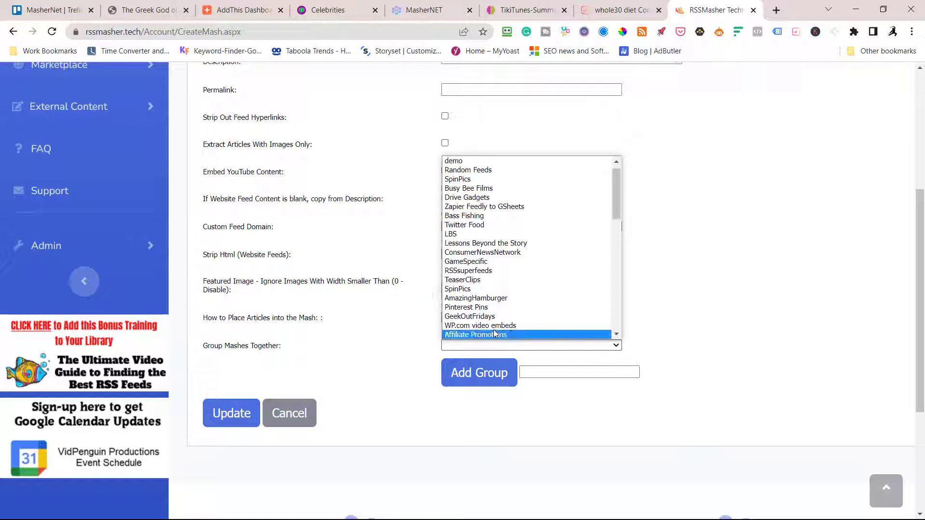
click(492, 300)
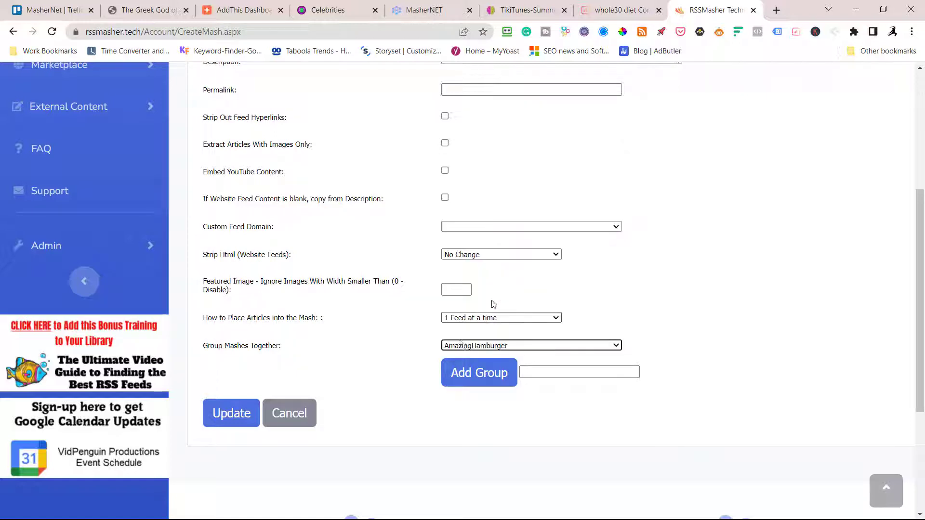
click(235, 423)
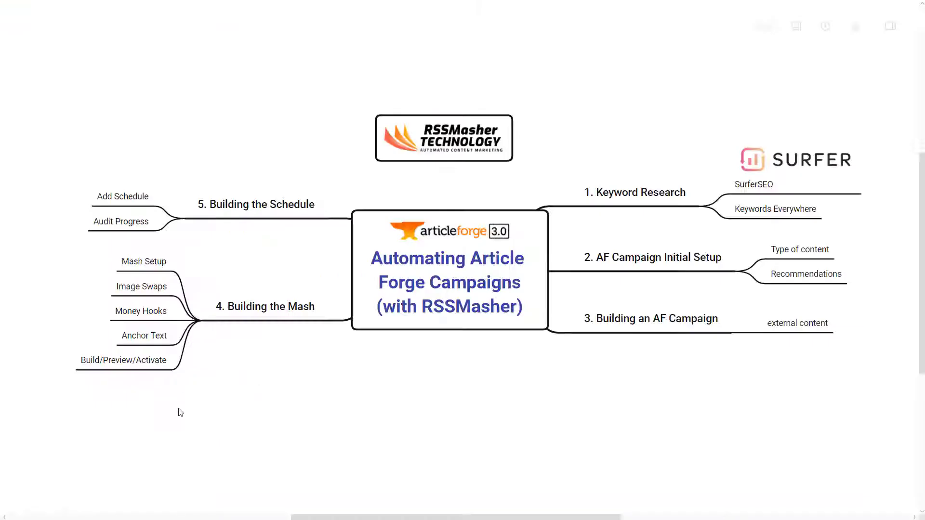
Step: Review the Building the Mash branch of the mind map, including Image Swaps, and return to RSSMasher
click(262, 319)
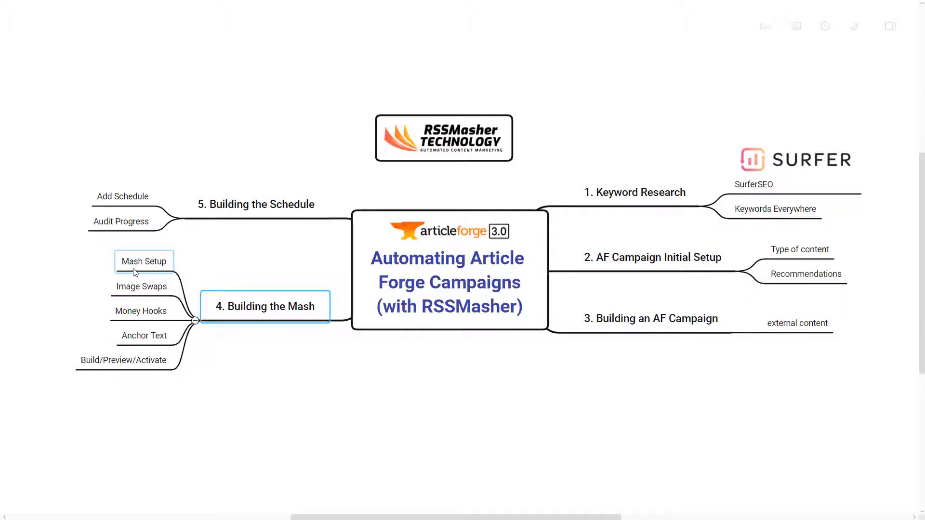
click(153, 297)
key(alt+Tab)
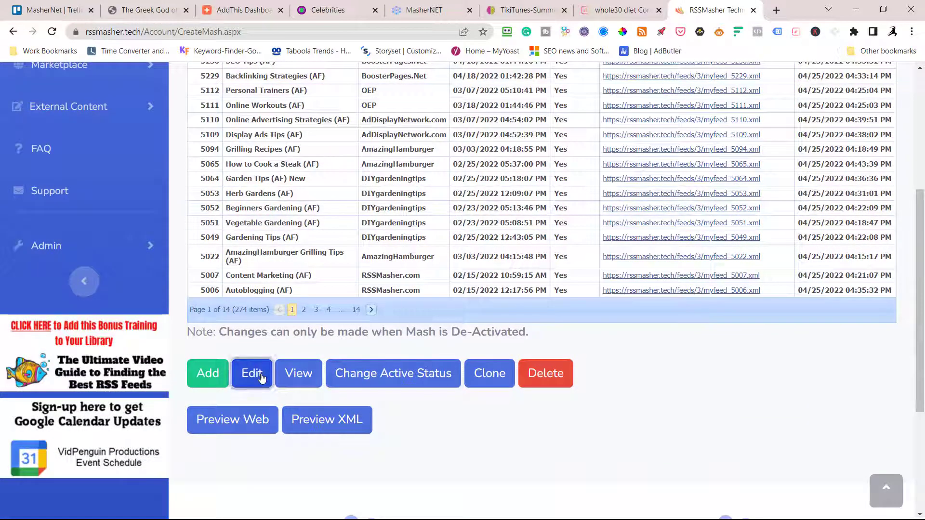
Step: Add the Paleo Diet (AF) Article Forge campaign to the mash
click(358, 189)
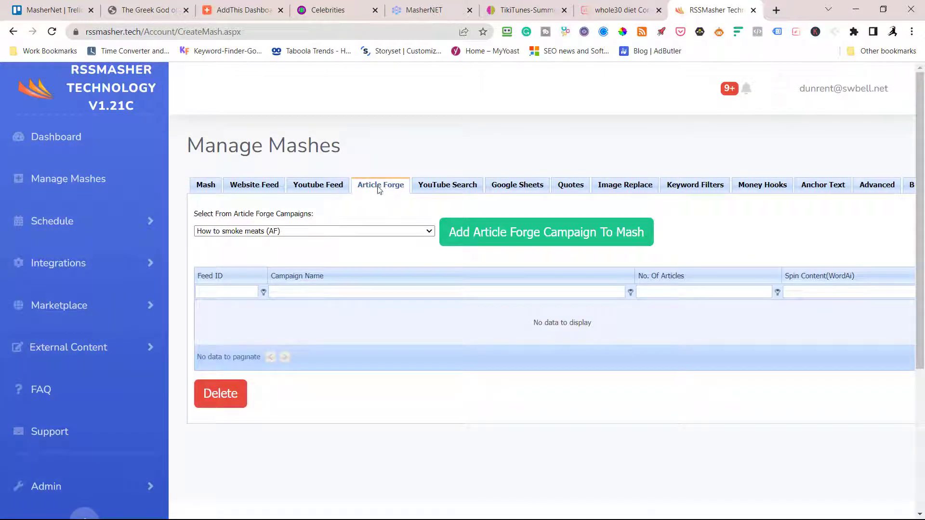
click(429, 231)
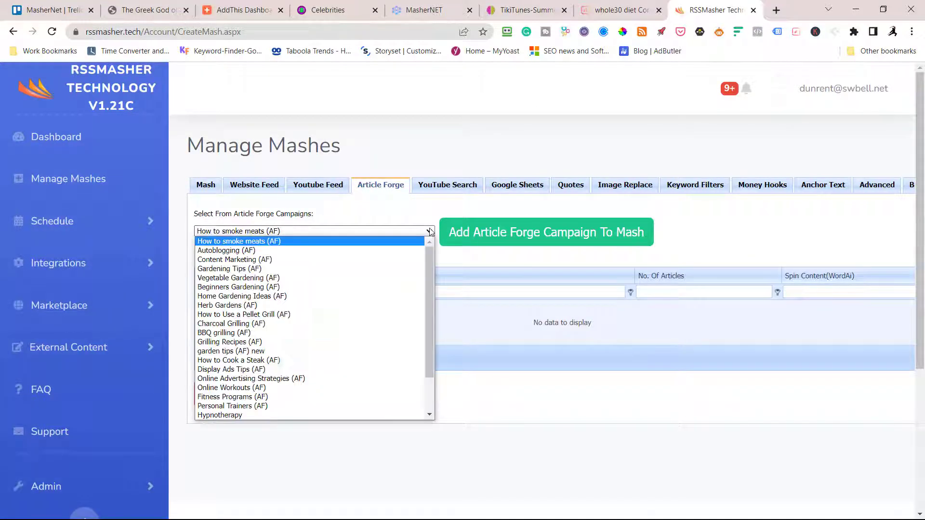
drag(425, 274, 428, 362)
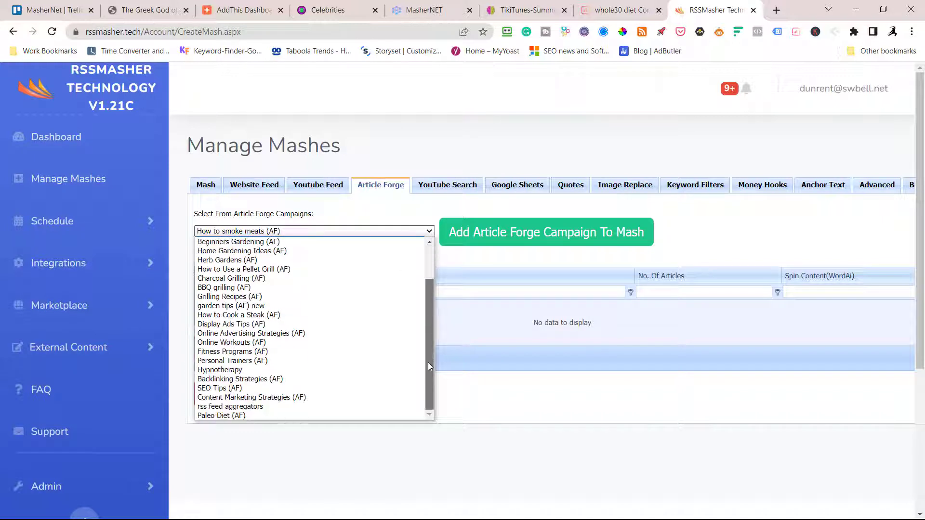
click(227, 415)
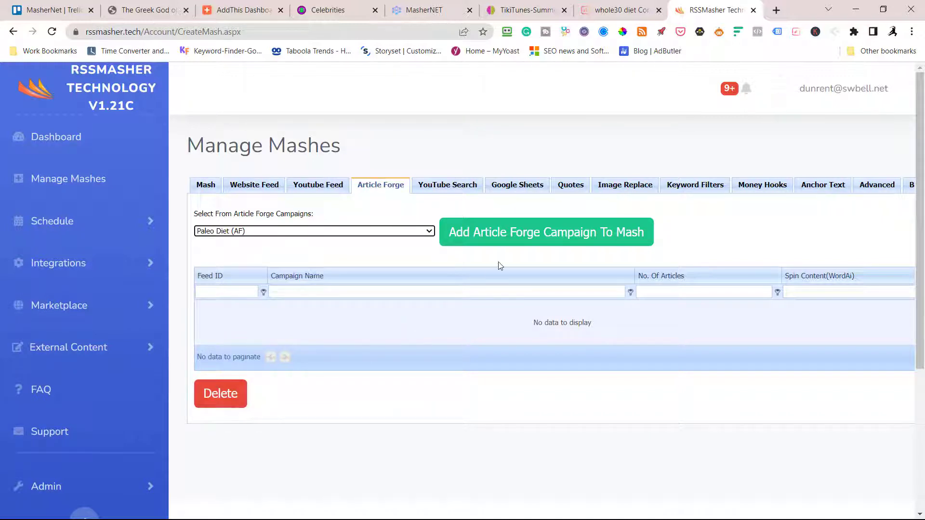
click(502, 244)
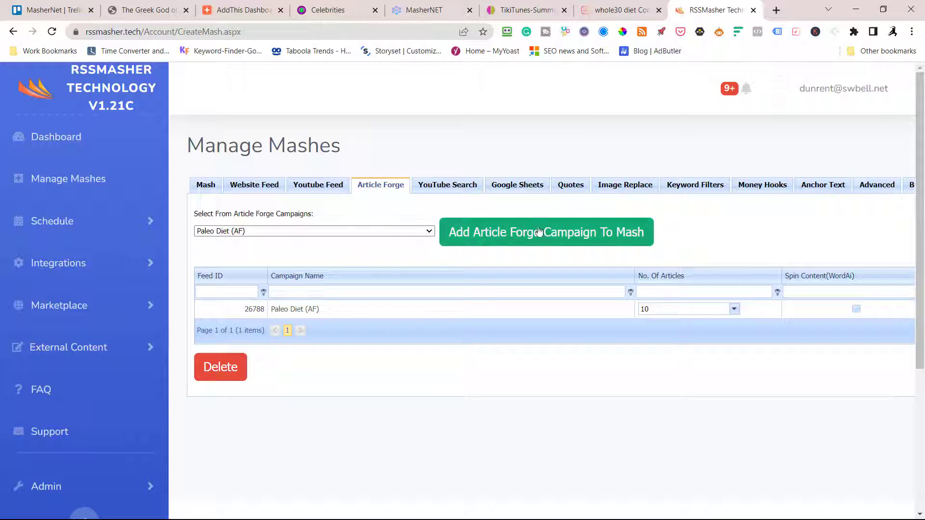
Step: Set the mash's image replacement to the BBQ and Grilling pack for the First Image, enable featured images for text-only articles, and save
click(625, 188)
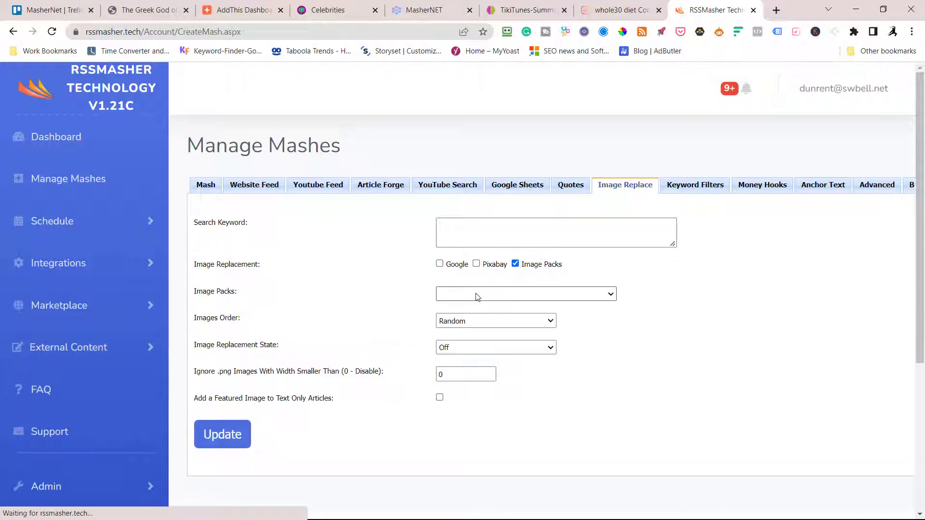
click(486, 299)
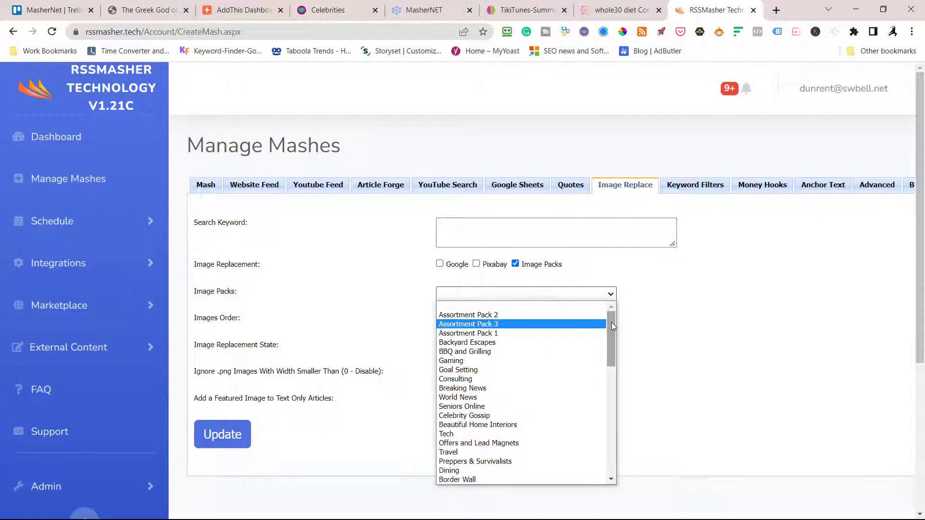
click(486, 353)
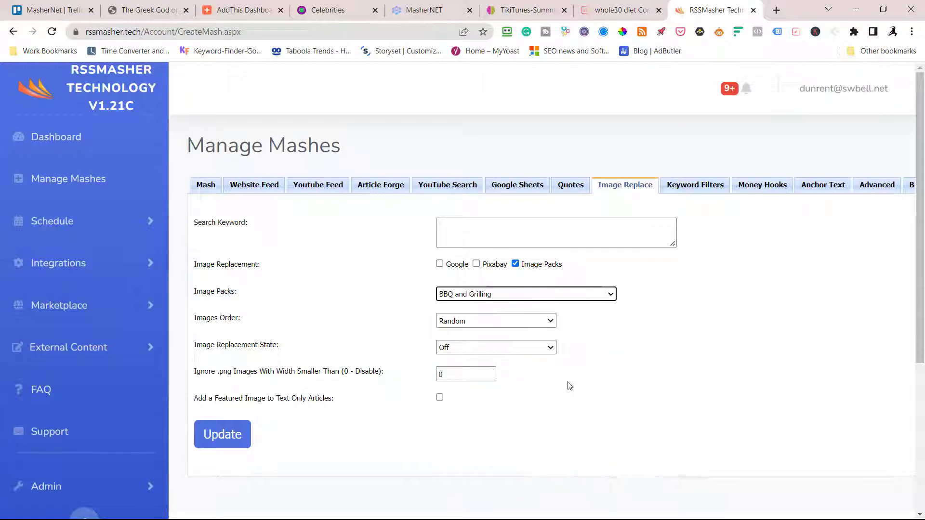
click(440, 398)
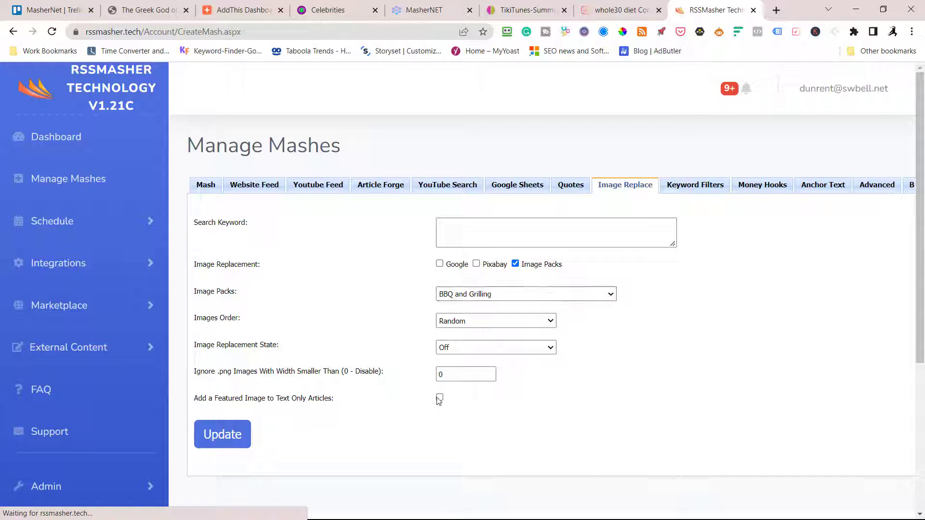
click(468, 351)
click(462, 368)
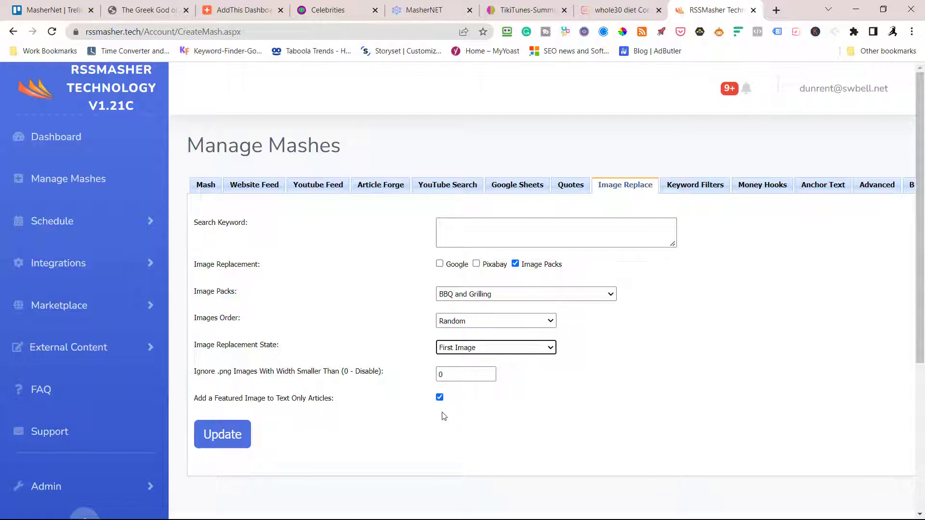
click(244, 436)
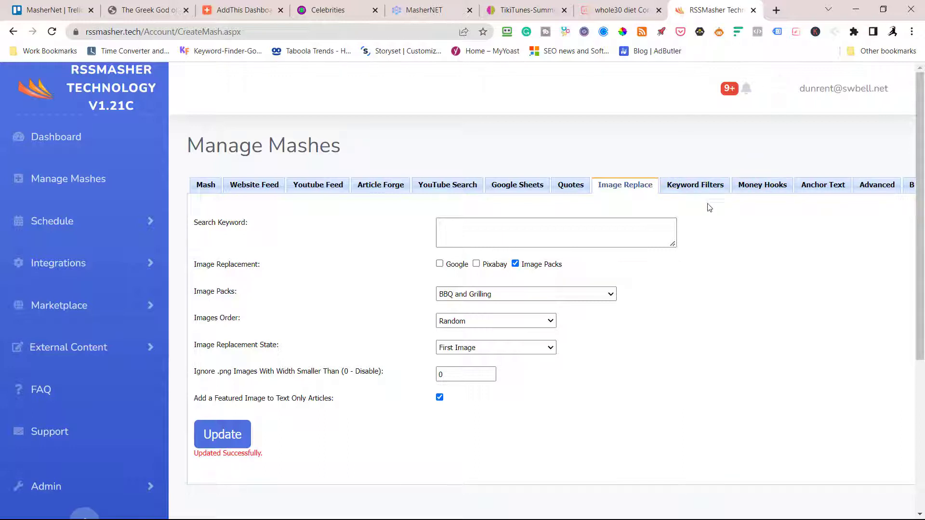
Step: Insert the Grill Tools (Amazon) token into the mash's Money Hook After content for All Sources
click(770, 189)
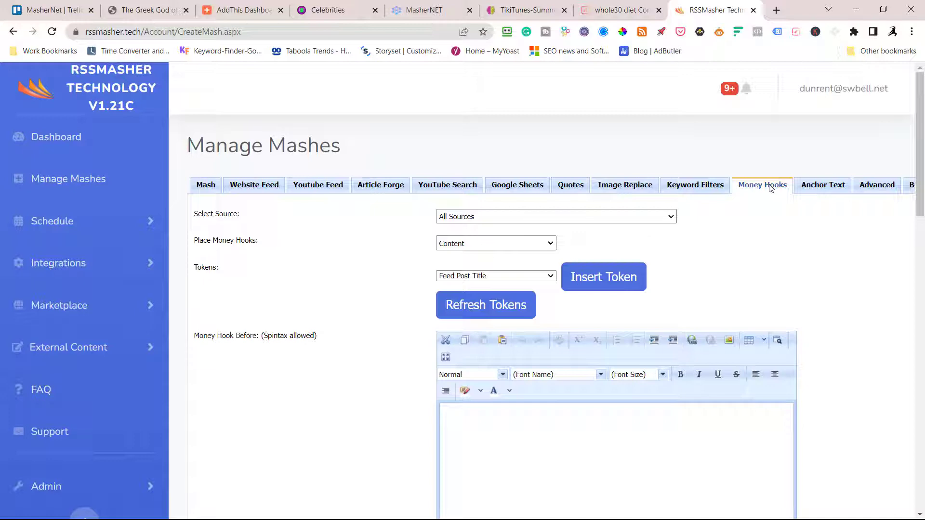
scroll(823, 291, down, 7)
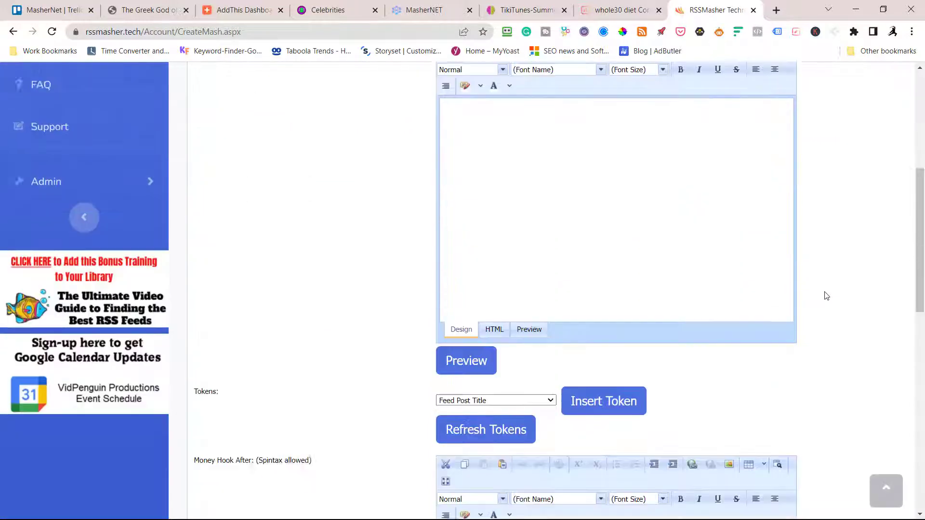
scroll(836, 293, down, 5)
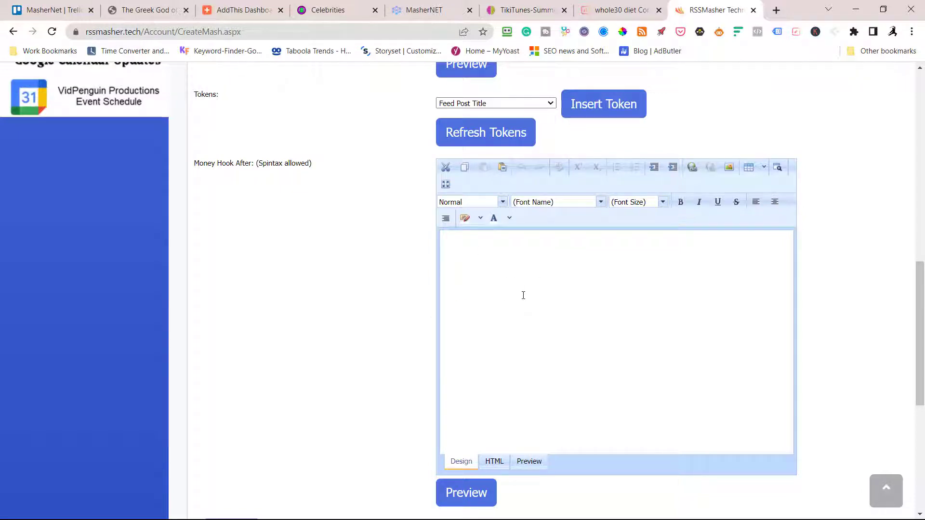
scroll(523, 295, up, 10)
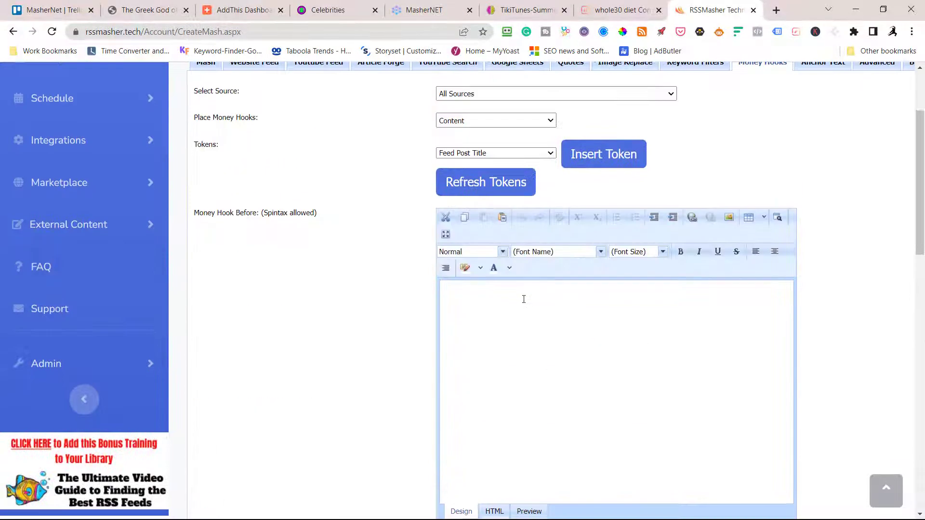
scroll(523, 299, down, 10)
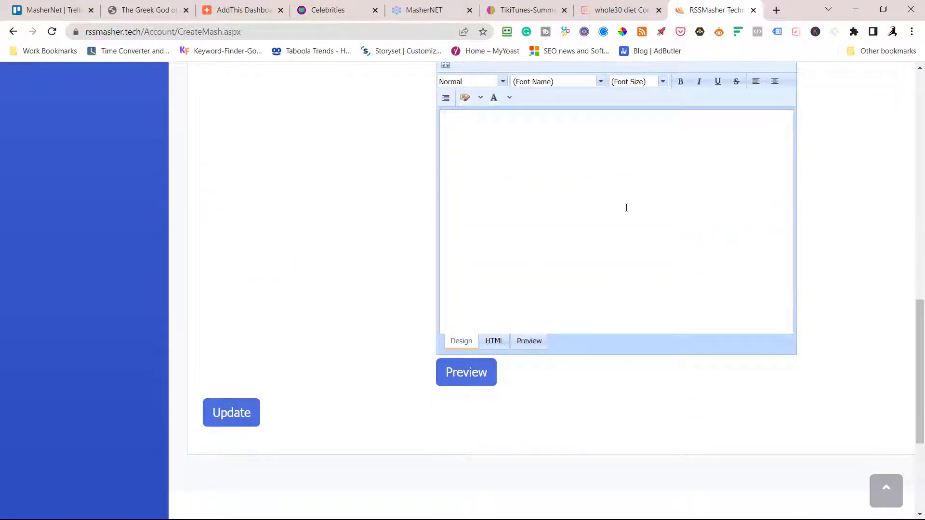
scroll(624, 240, up, 5)
click(550, 224)
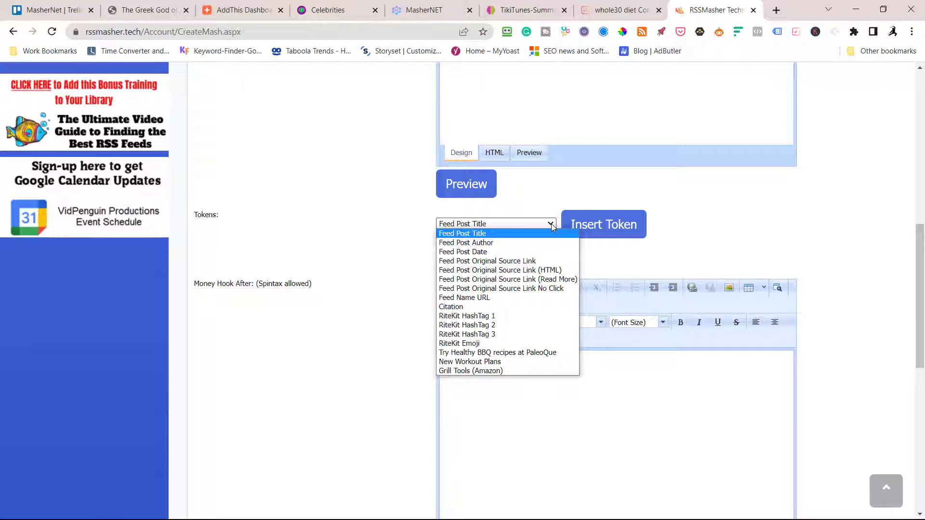
click(458, 371)
click(605, 230)
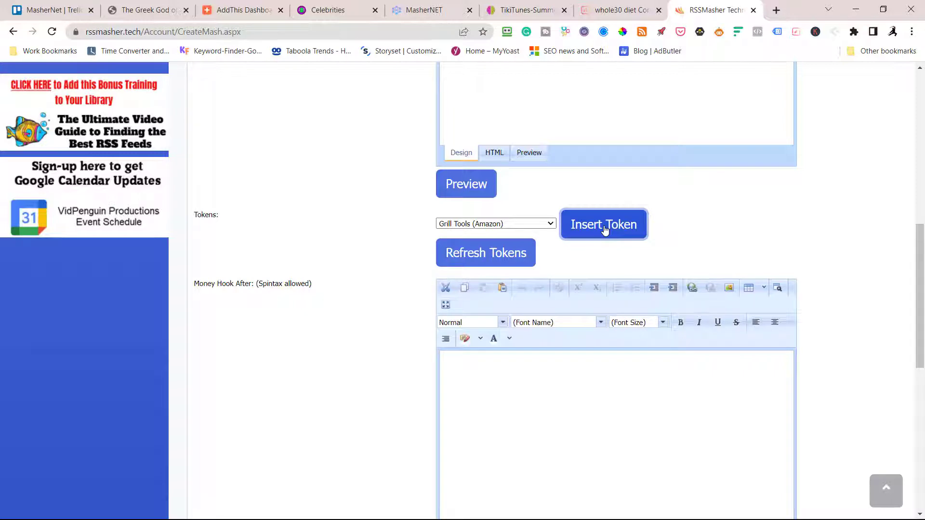
Step: Check the before and after money hooks and save the money hook settings
scroll(838, 258, up, 5)
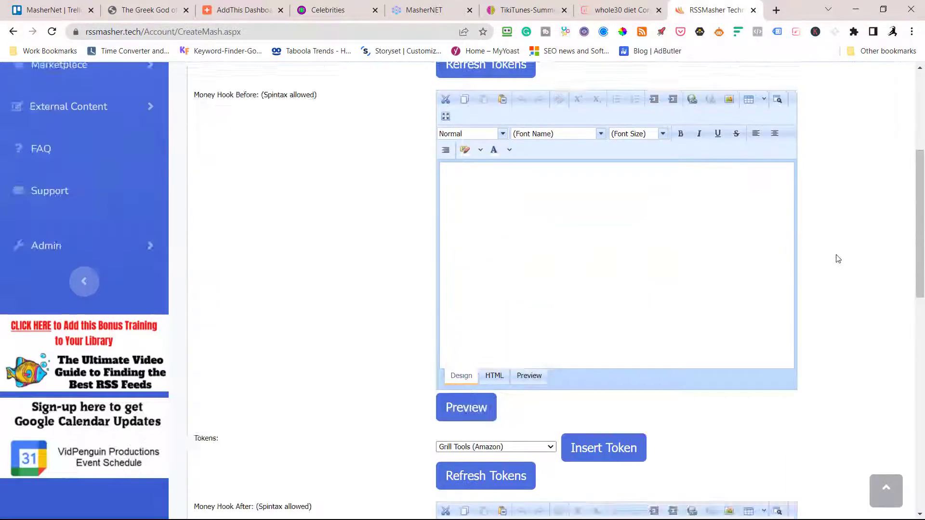
scroll(838, 258, up, 5)
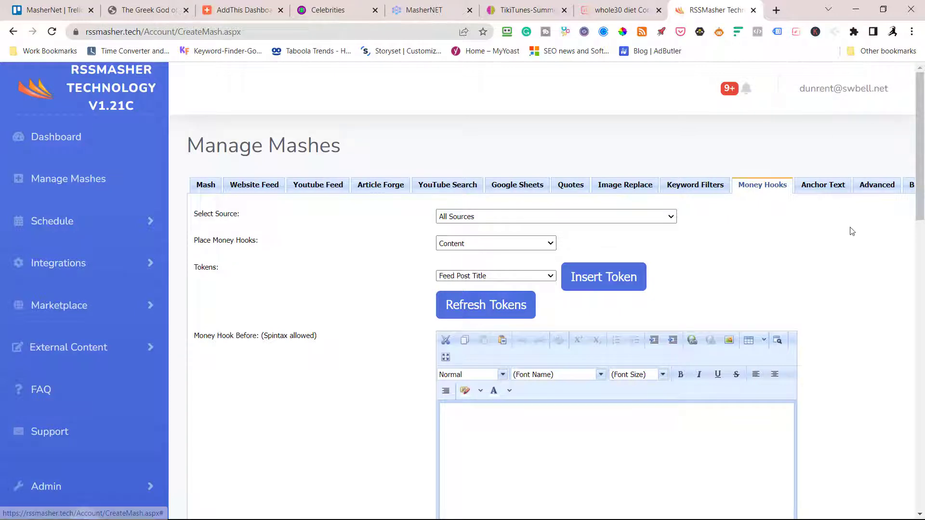
scroll(848, 231, down, 6)
scroll(866, 234, down, 6)
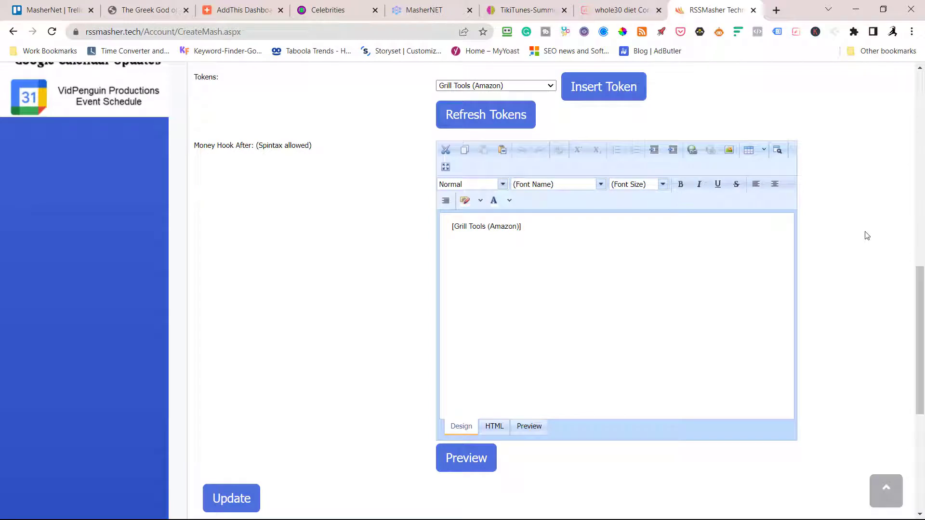
click(235, 500)
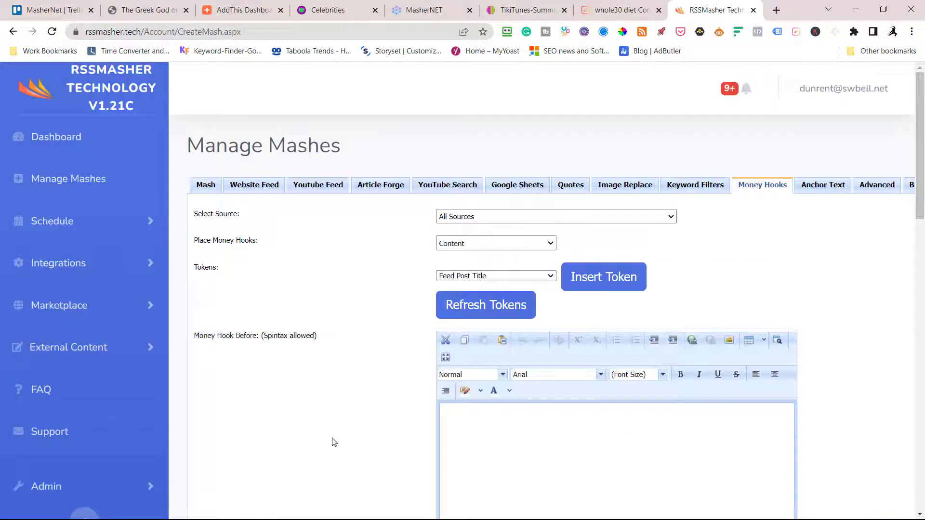
Step: Start an anchor text entry for All Sources content with the keyword "keto"
click(834, 187)
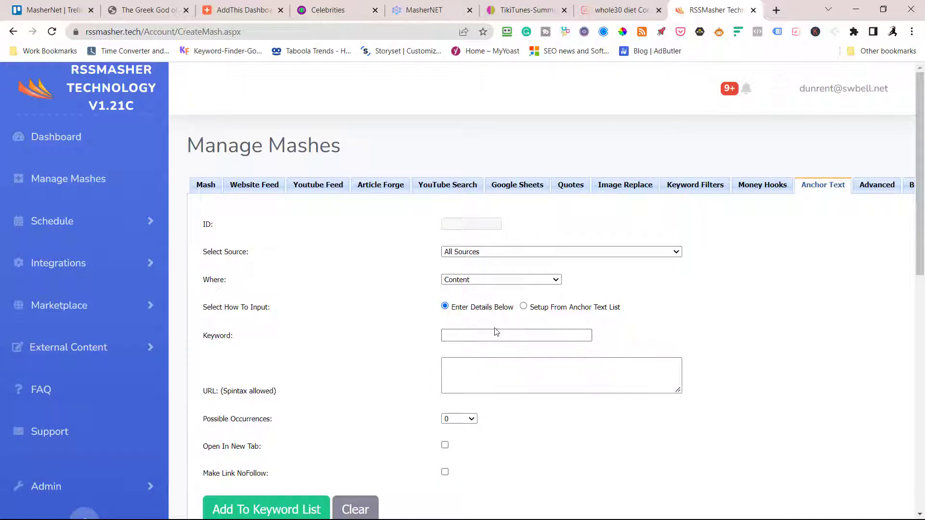
click(473, 336)
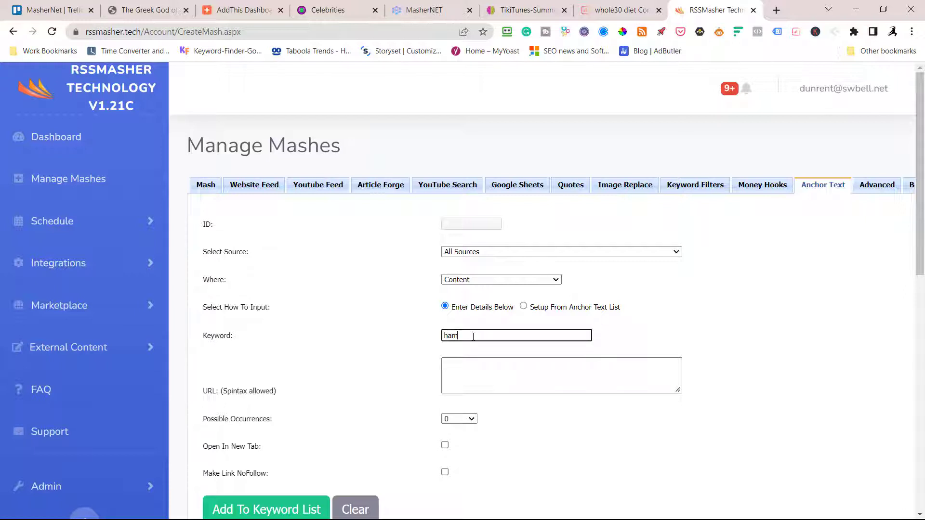
key(BackSpace)
key(BackSpace)
key(BackSpace)
click(468, 363)
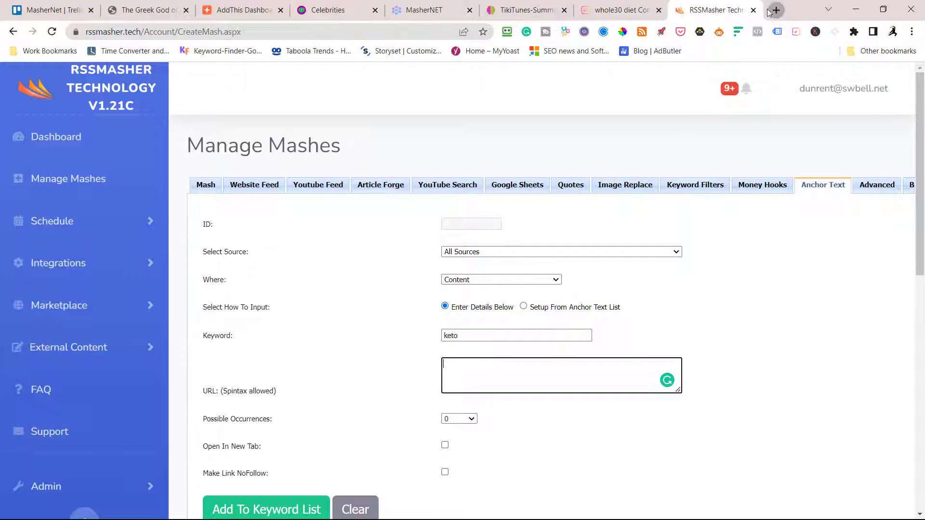
Step: Open the amazinghamburger.com WordPress dashboard in a new browser tab and visit the live site
key(ctrl+t)
click(290, 29)
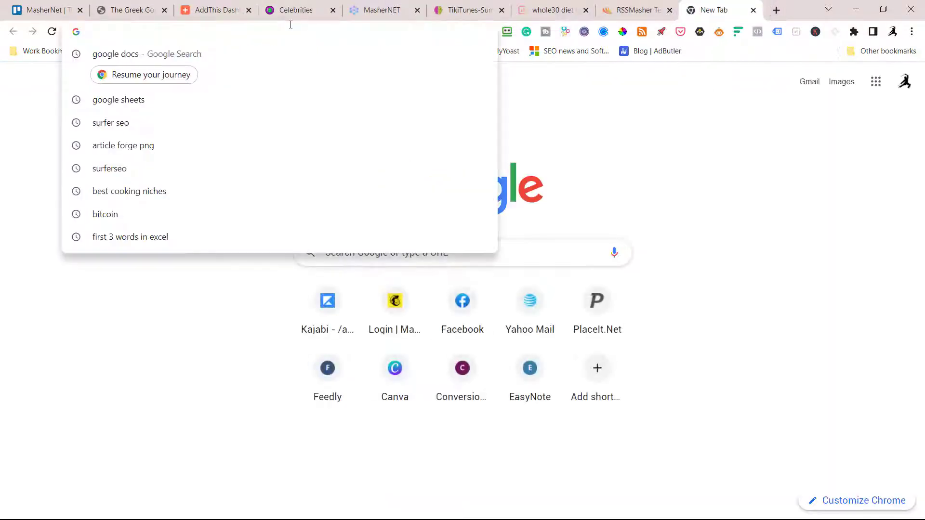
text(amazing)
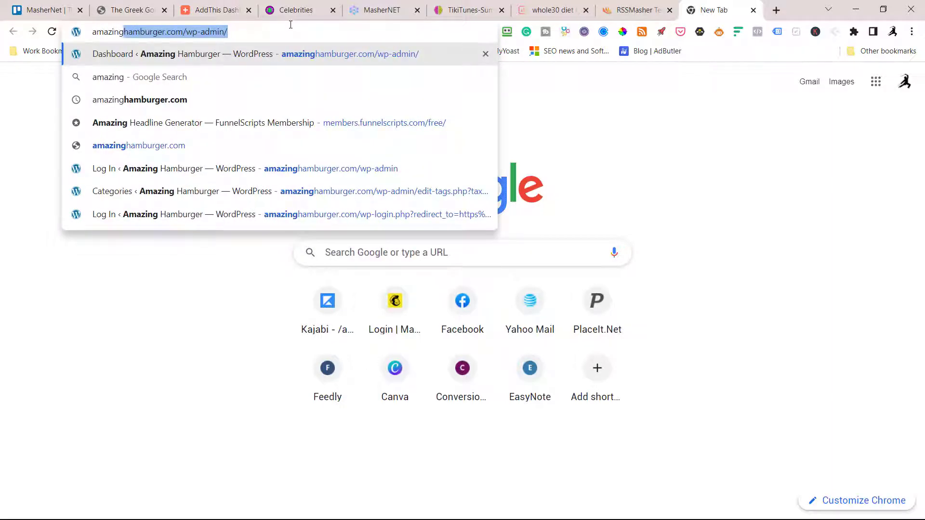
key(Return)
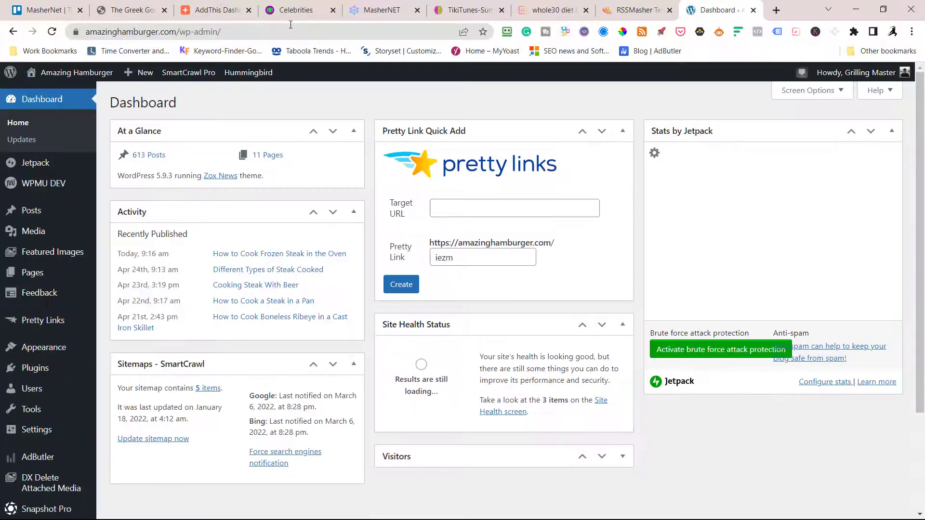
mouse_move(77, 73)
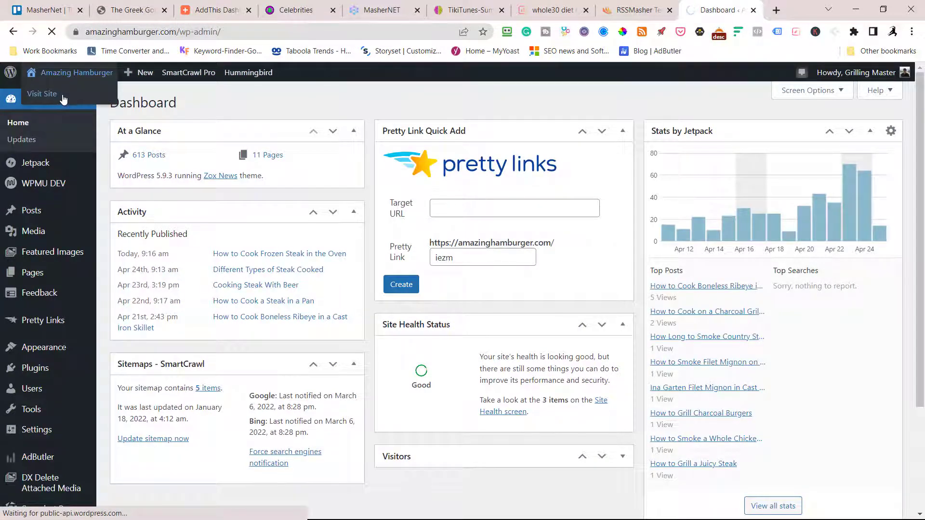
click(63, 98)
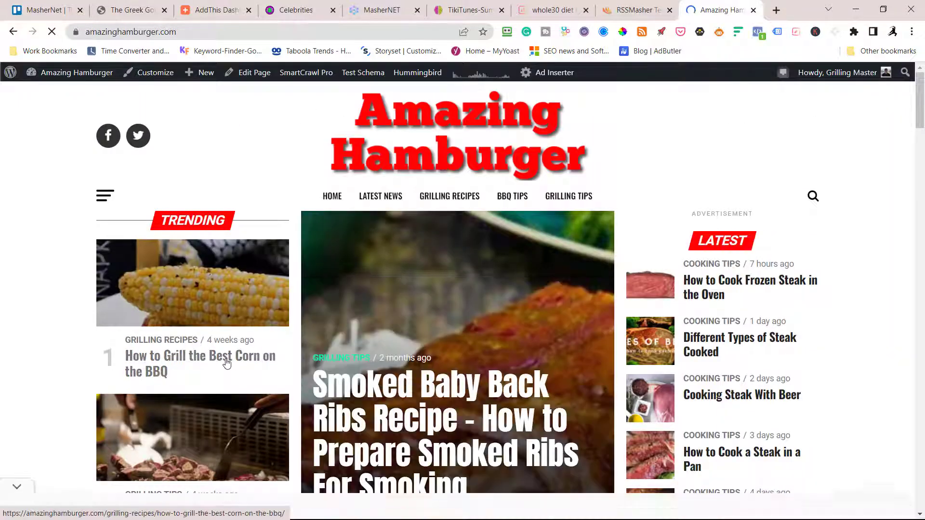
Step: Open the article "How to Grill the Best Corn on the BBQ", dismiss the ad, and copy the article's URL
click(227, 363)
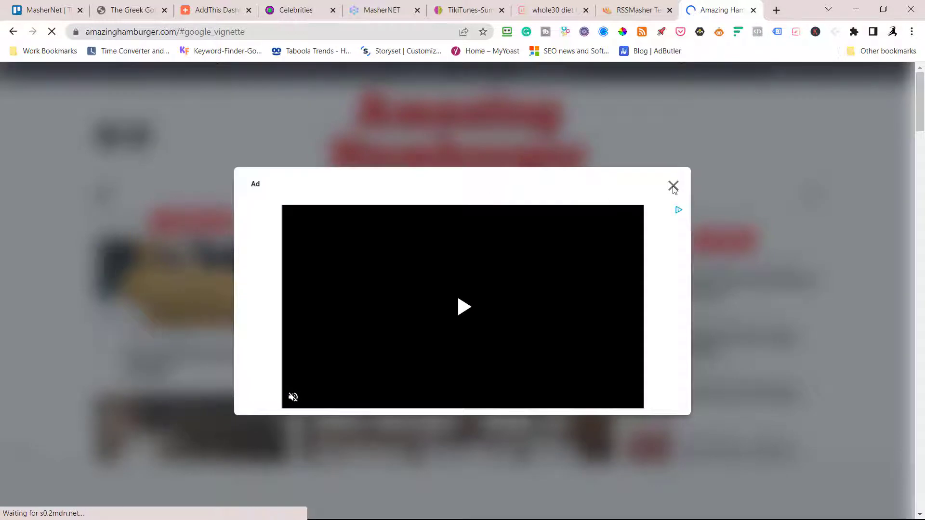
click(673, 187)
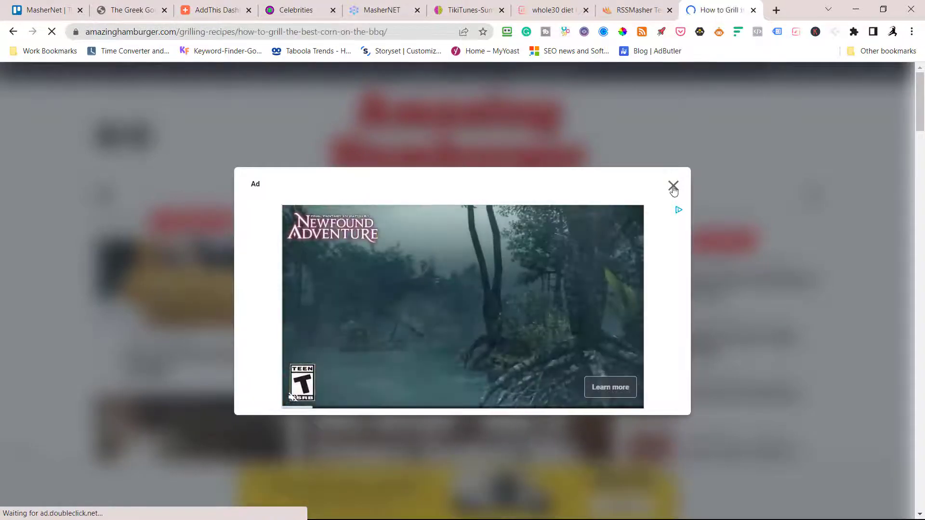
click(202, 34)
key(ctrl+c)
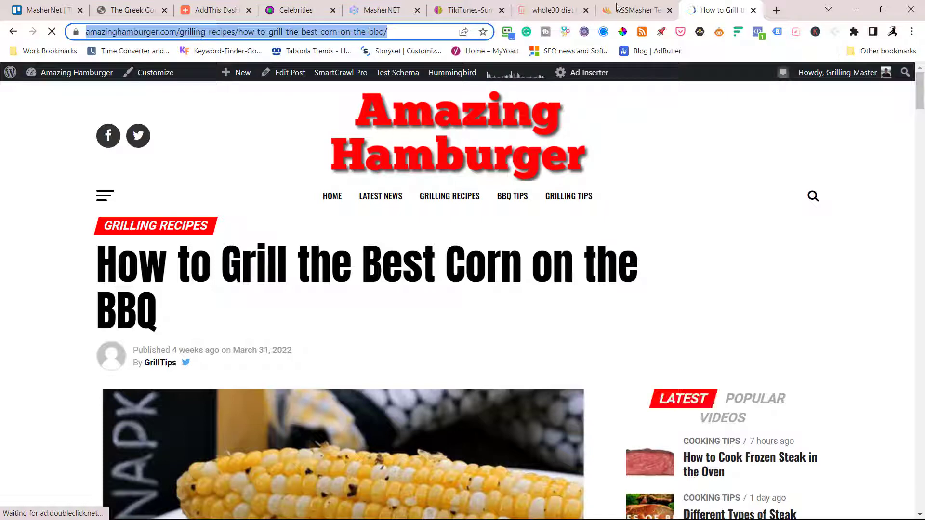
Step: Back in RSSMasher, link "keto" to the copied corn article URL with 3 possible occurrences, opening in a new tab, and add it to the keyword list
click(639, 16)
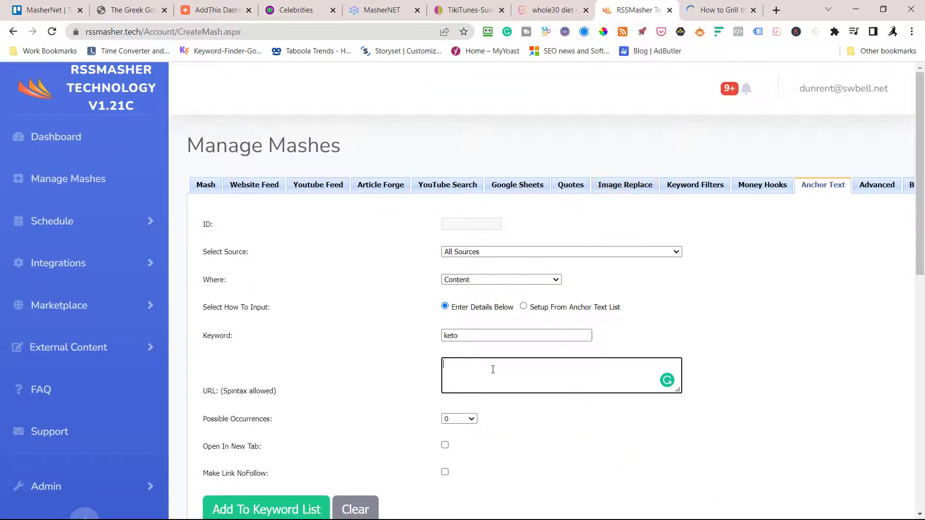
key(ctrl+v)
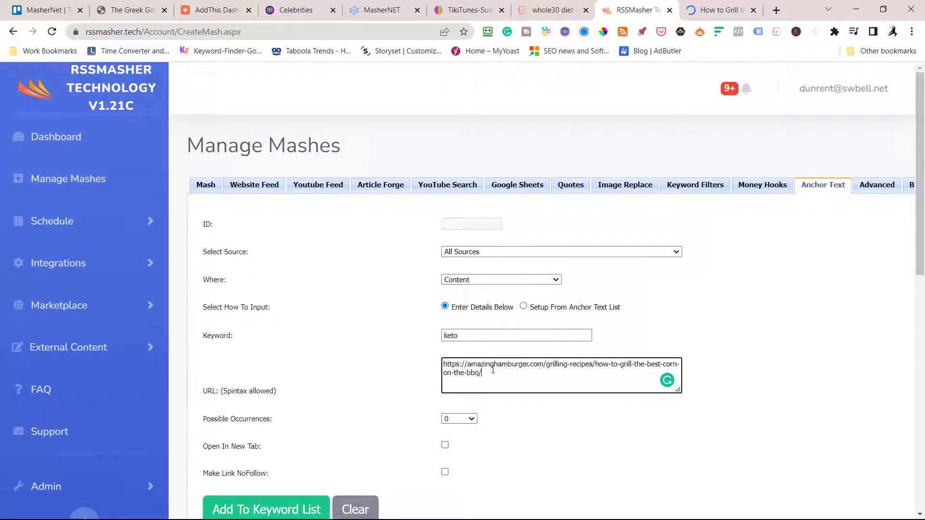
click(470, 420)
click(450, 454)
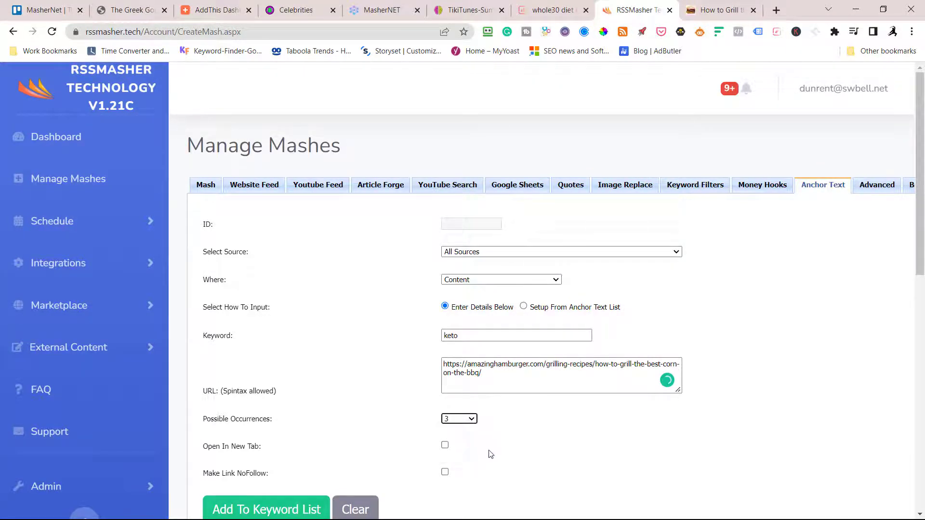
click(445, 444)
scroll(536, 473, down, 2)
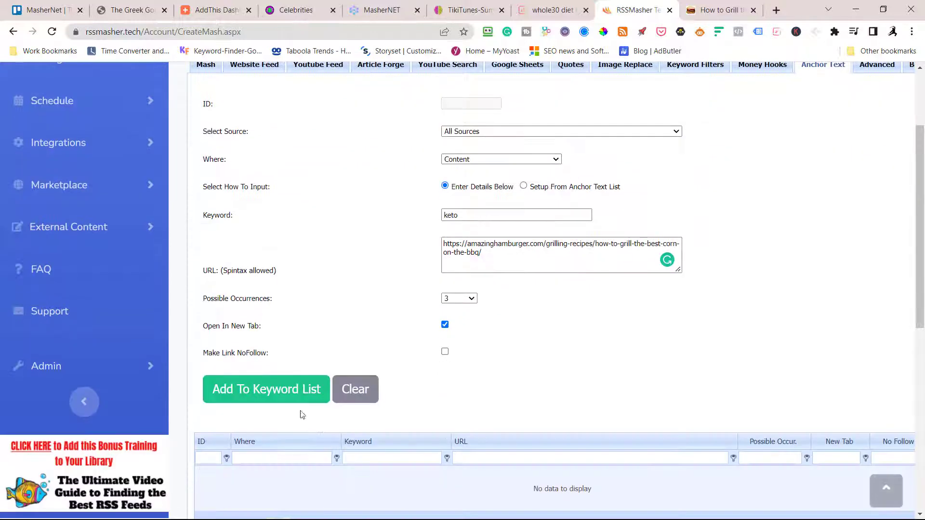
click(282, 394)
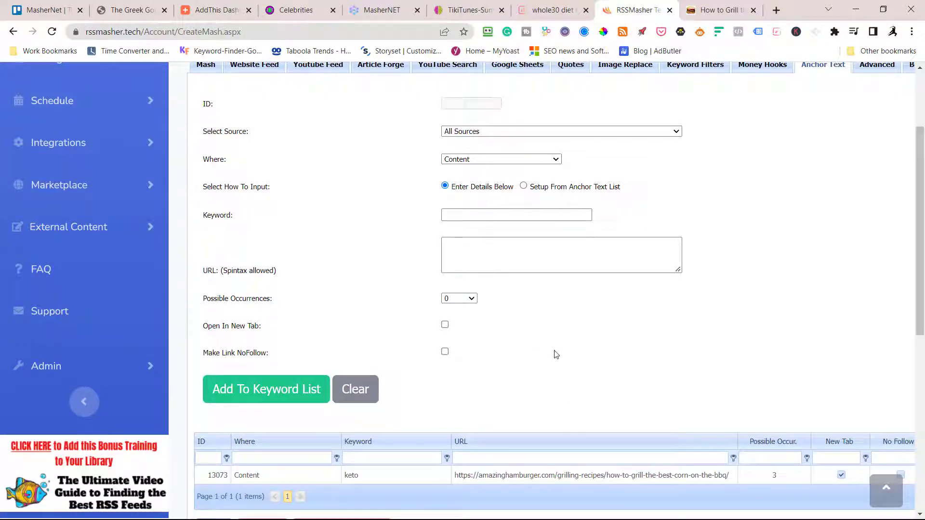
Step: Add the anchor keyword "corn" with the same corn article URL, 3 possible occurrences and opening in a new tab
click(463, 215)
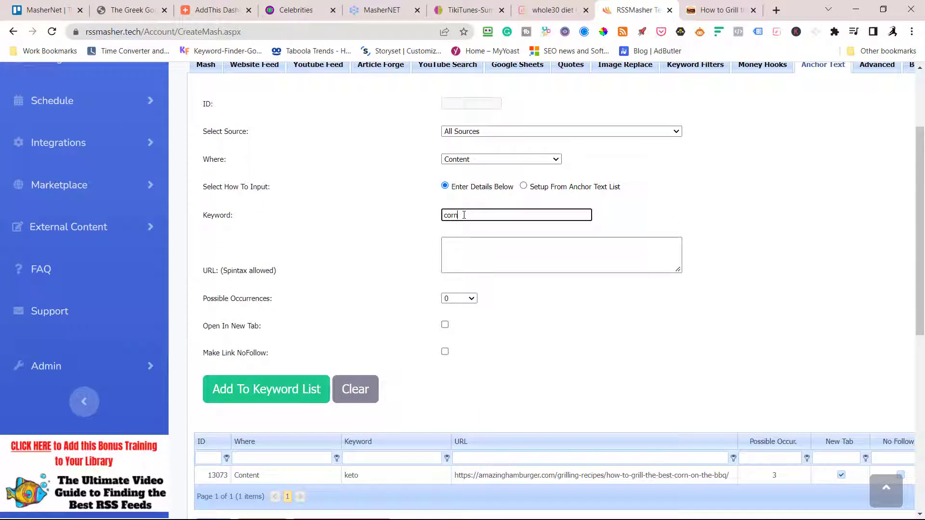
click(459, 249)
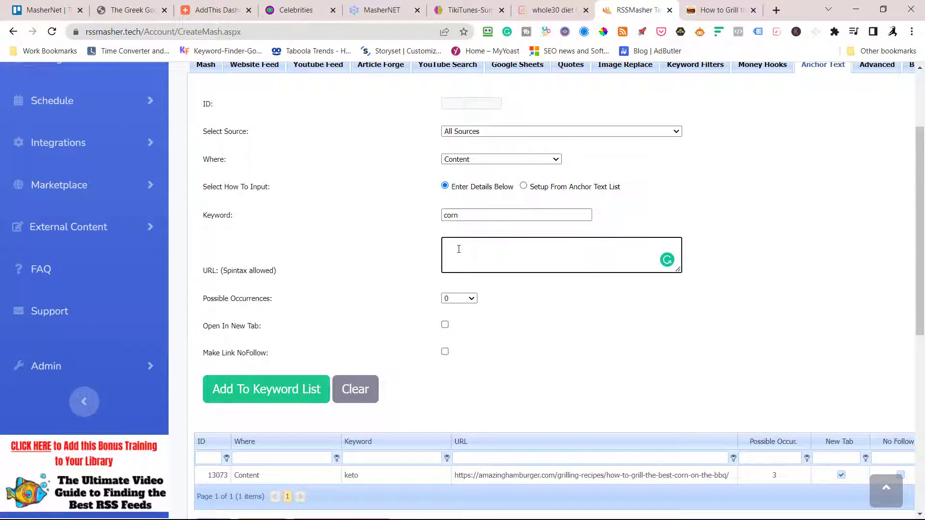
key(ctrl+v)
click(474, 298)
click(448, 341)
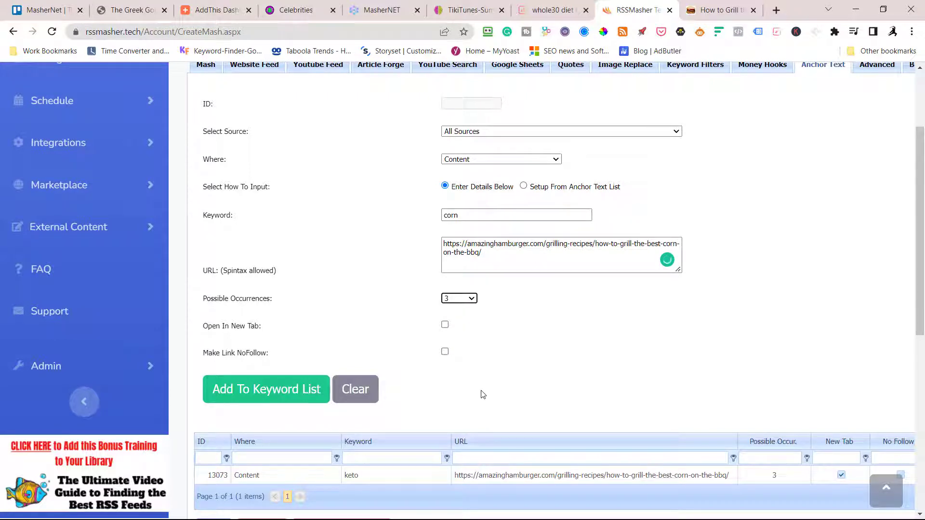
click(445, 325)
click(277, 391)
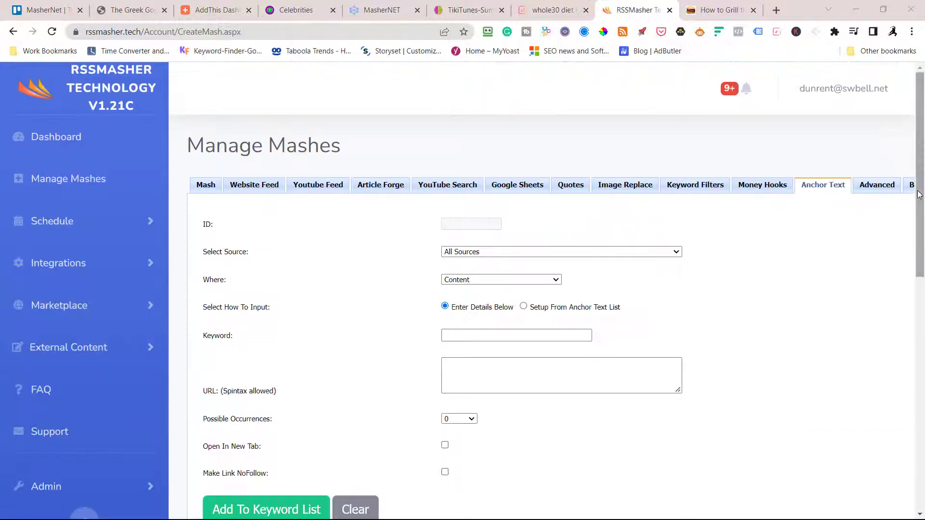
Step: Build the mash as a test and review its web preview
click(910, 187)
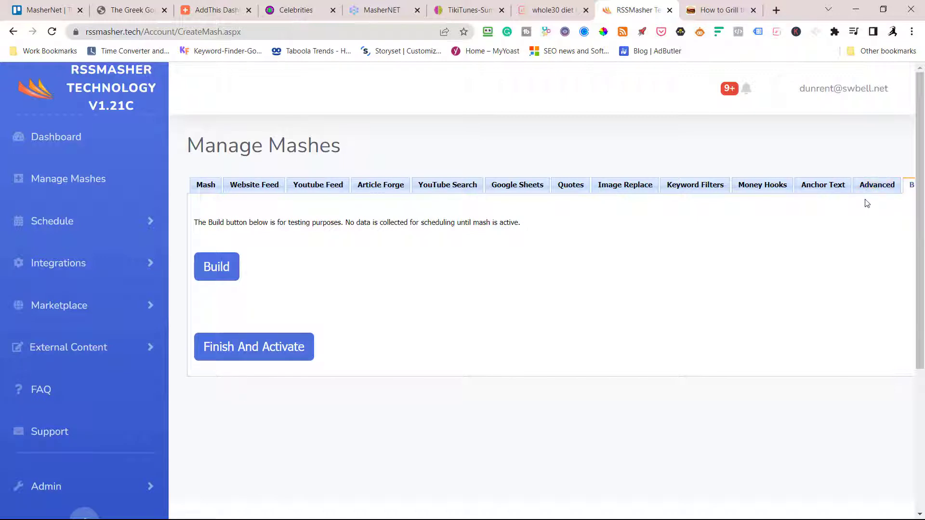
click(227, 278)
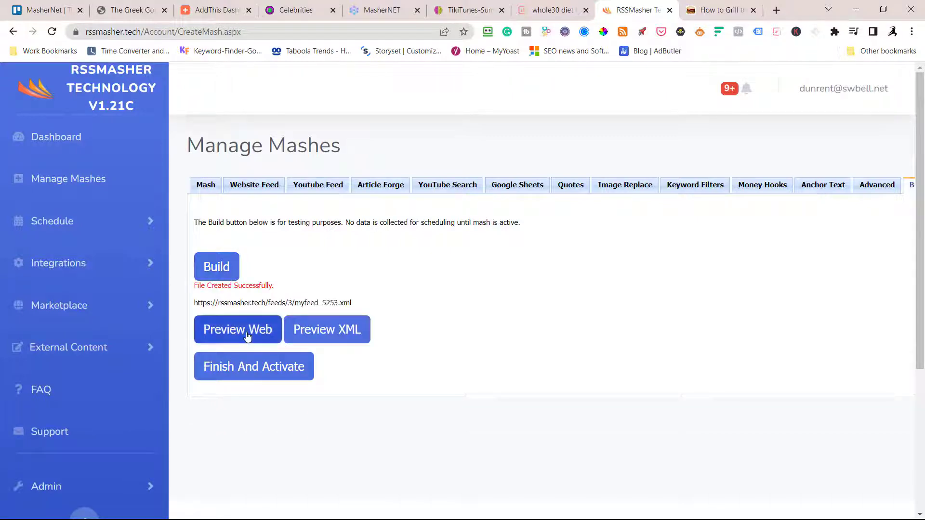
click(247, 336)
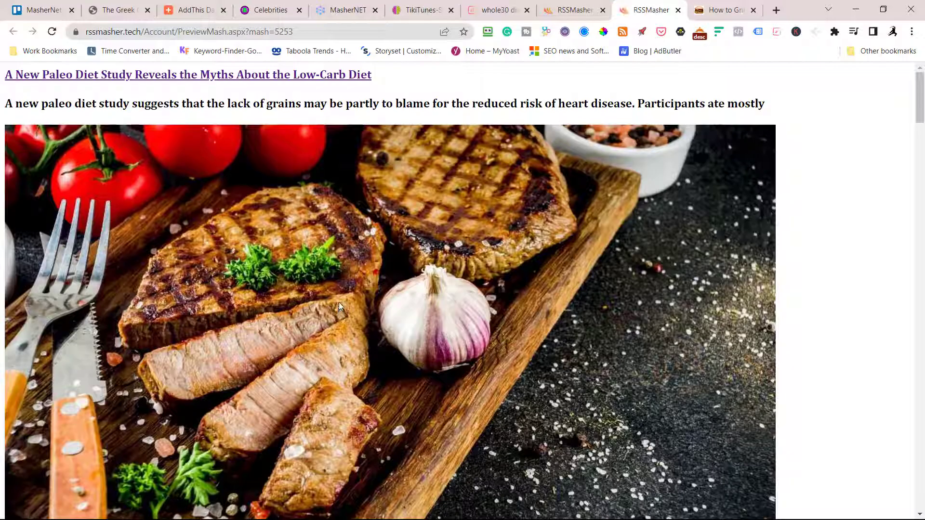
scroll(397, 300, down, 20)
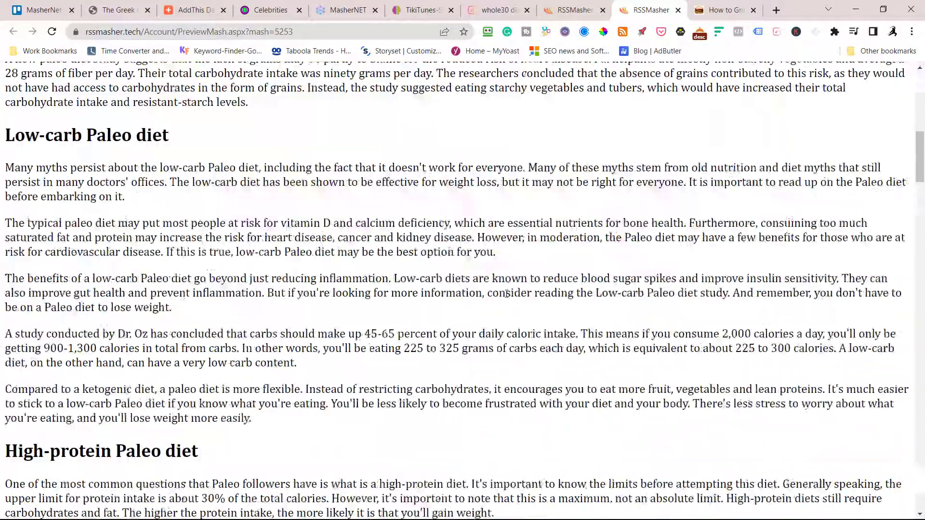
Step: Examine the rest of the web preview, checking the article images, embedded videos and placement of the Amazon product hooks
scroll(504, 294, down, 10)
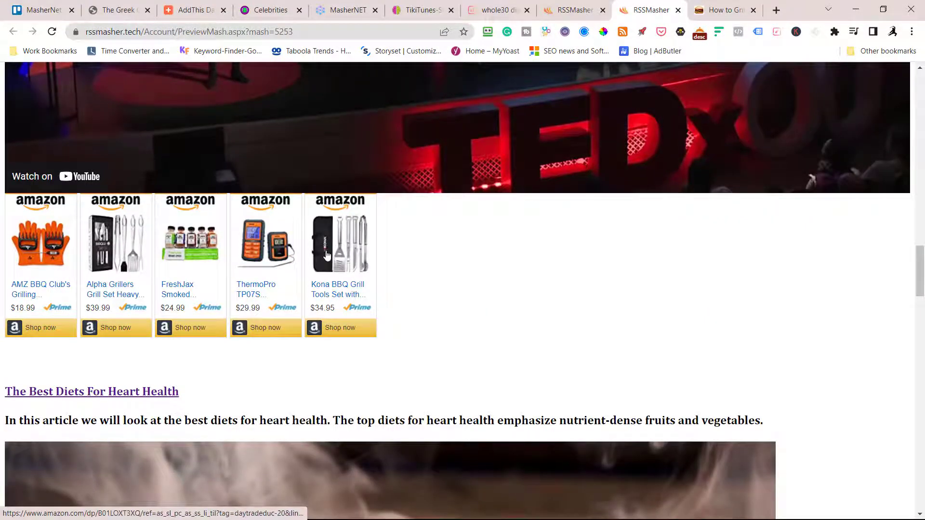
scroll(262, 271, down, 3)
scroll(442, 154, up, 3)
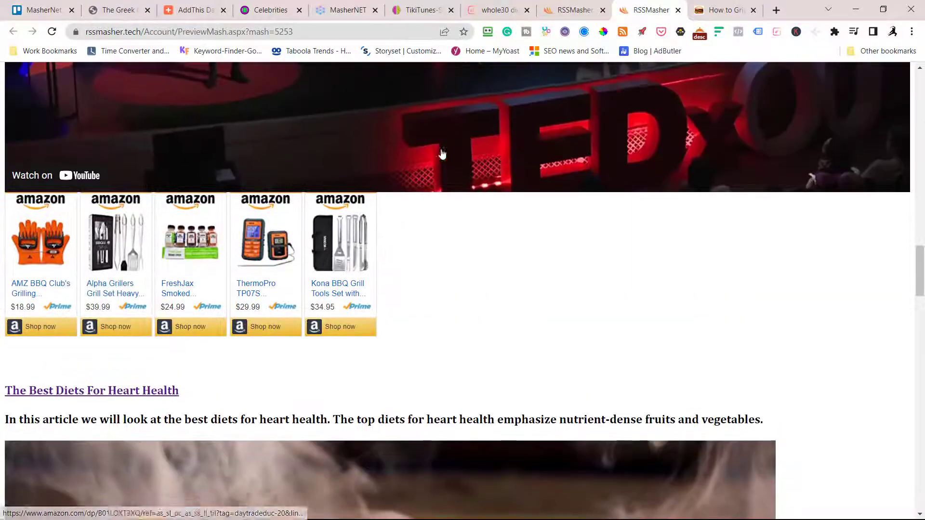
scroll(482, 173, up, 6)
scroll(532, 250, down, 5)
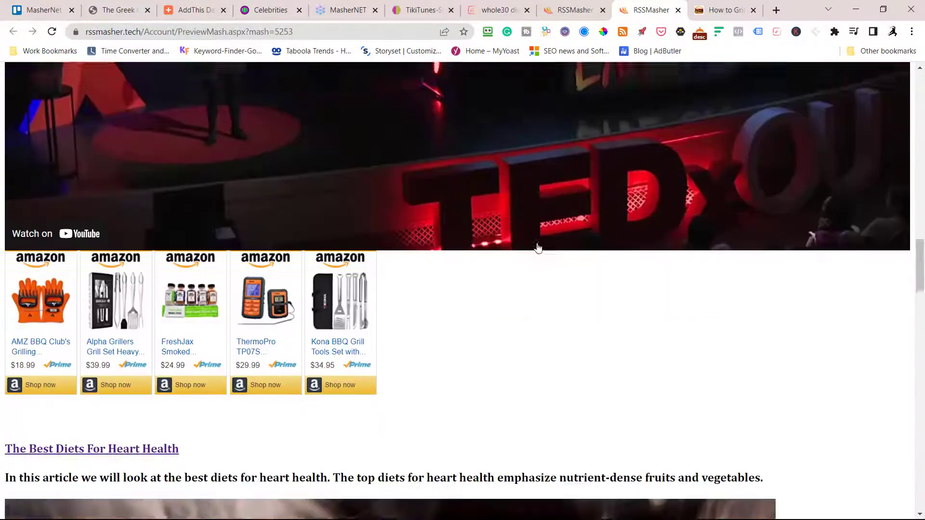
scroll(551, 263, down, 8)
scroll(551, 263, up, 3)
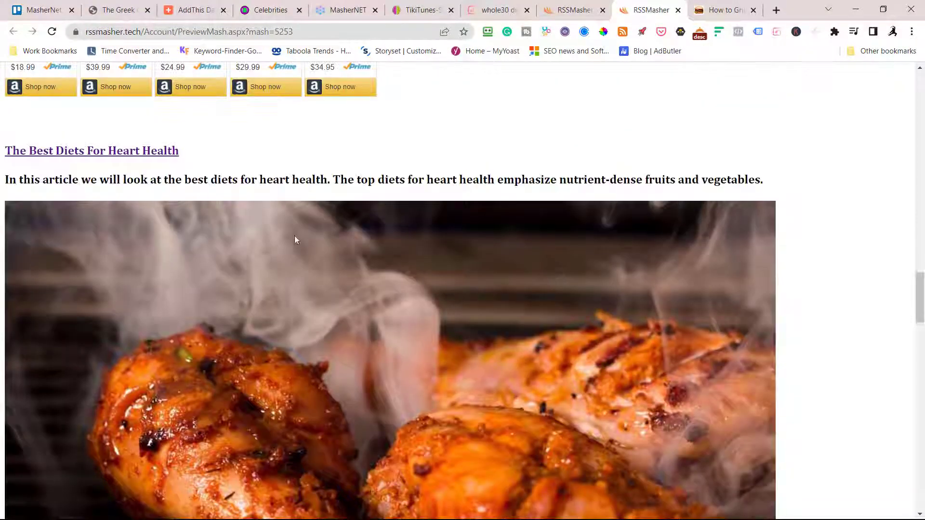
scroll(212, 212, down, 16)
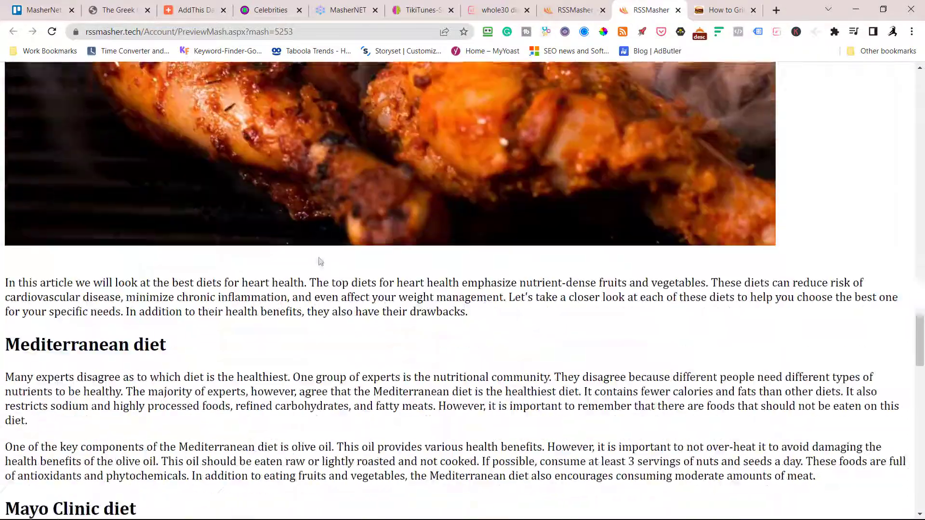
scroll(320, 261, down, 10)
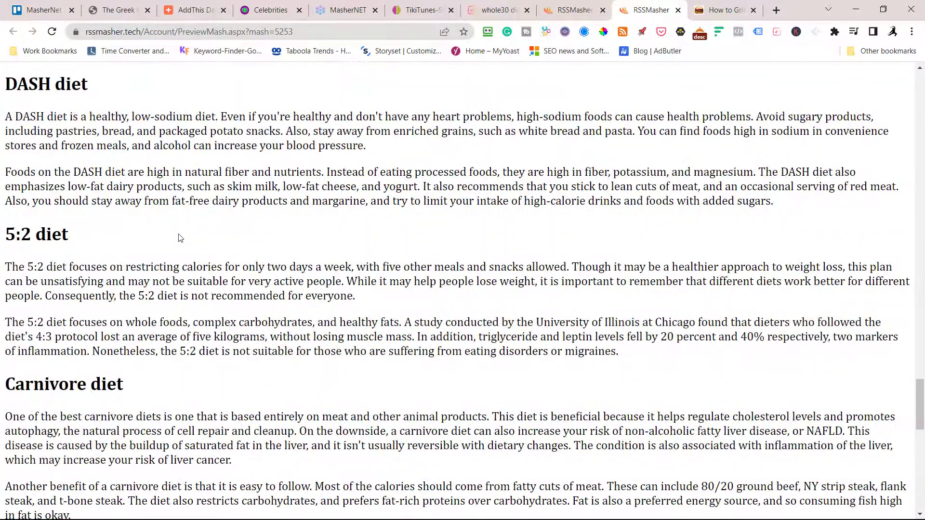
scroll(189, 241, down, 10)
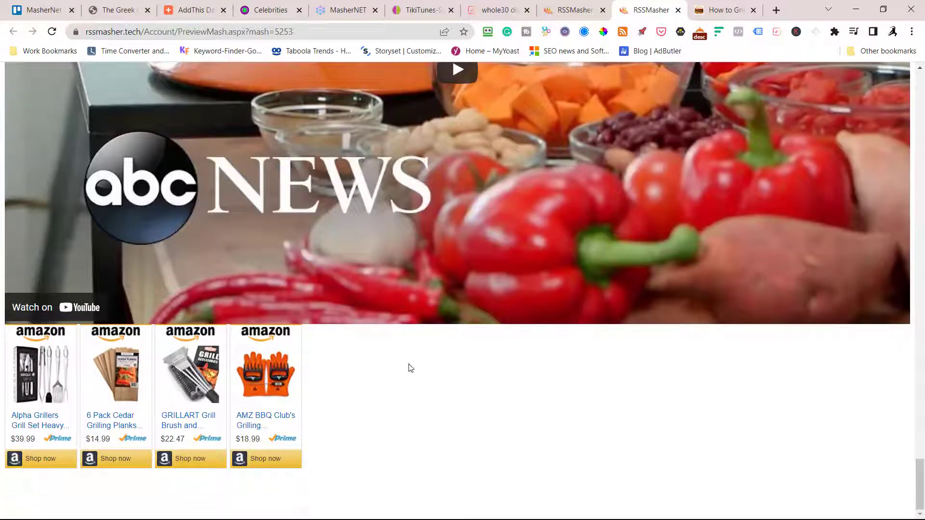
Step: Back in the mash setup, insert a blank line before the Grill Tools (Amazon) token in Money Hook After and save the money hooks
click(581, 12)
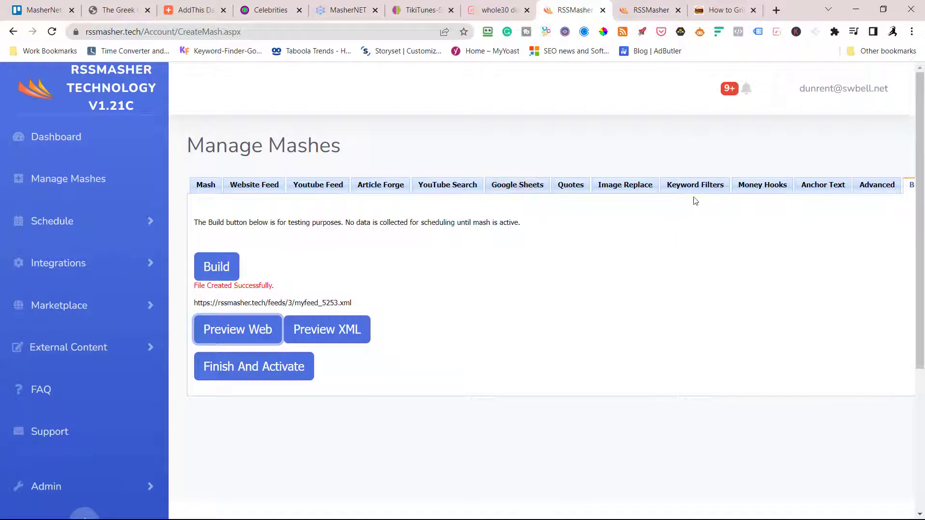
click(756, 186)
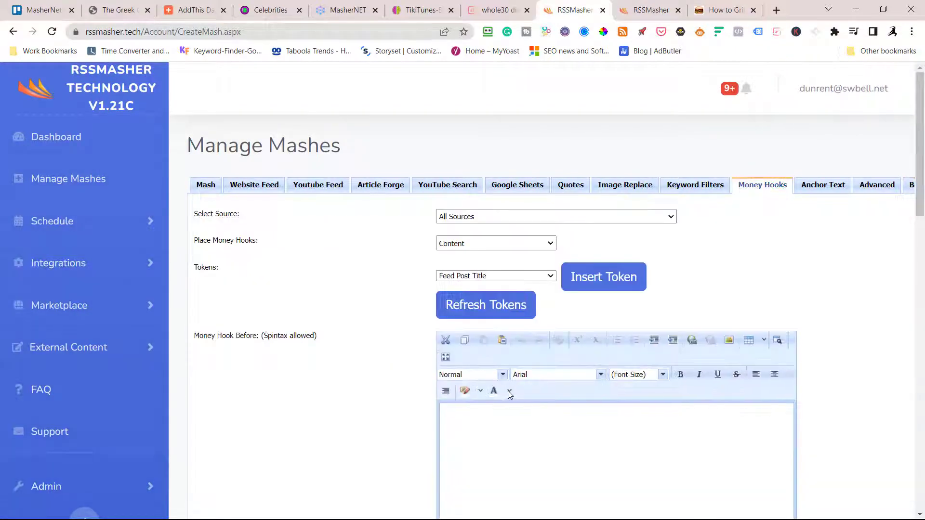
scroll(530, 388, down, 10)
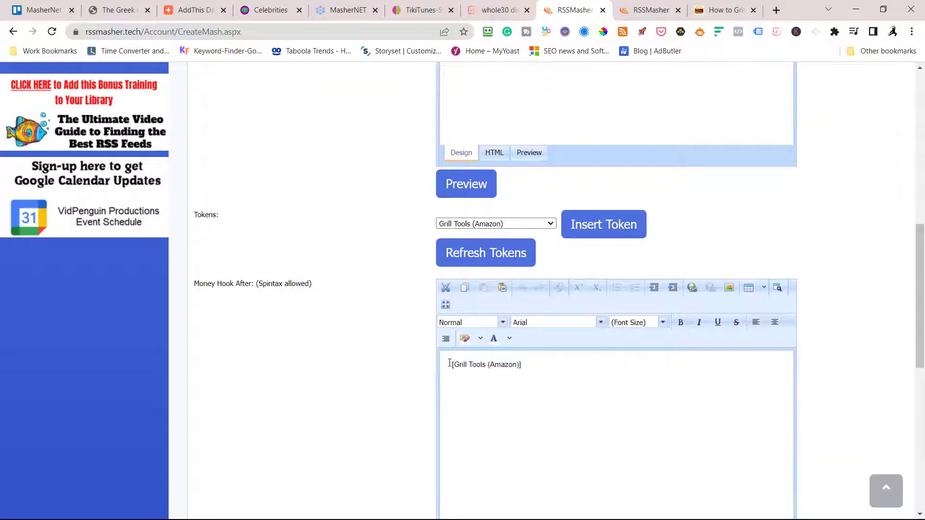
click(449, 363)
key(Return)
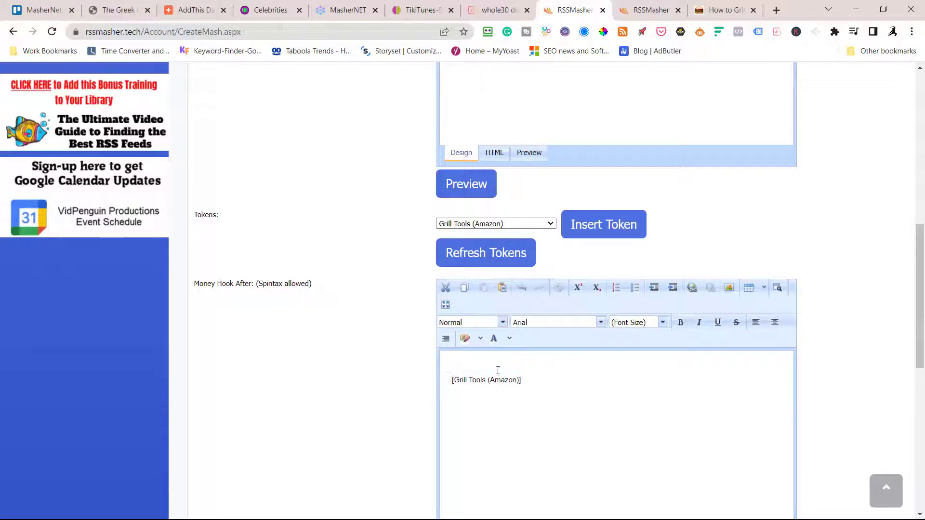
scroll(529, 371, down, 5)
click(234, 414)
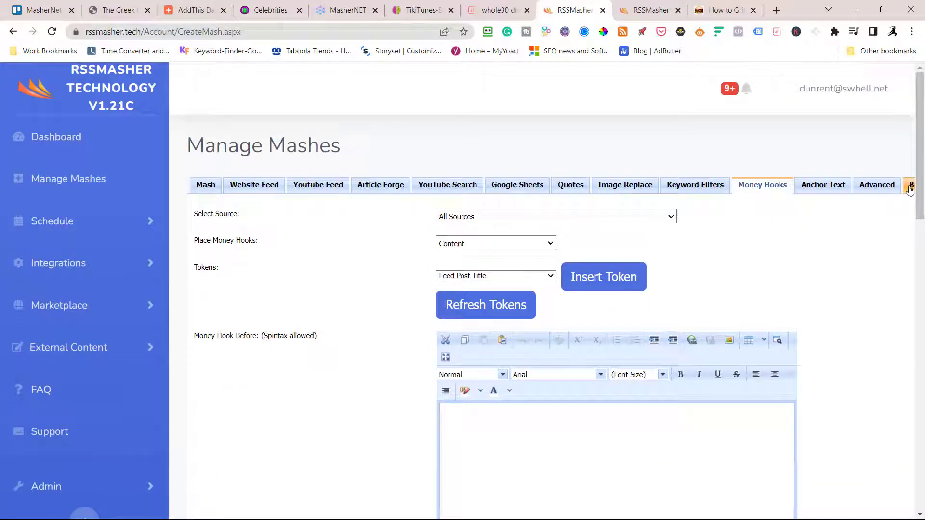
Step: Rebuild the test mash and check the spacing between the video and the Amazon products in its web preview
click(909, 188)
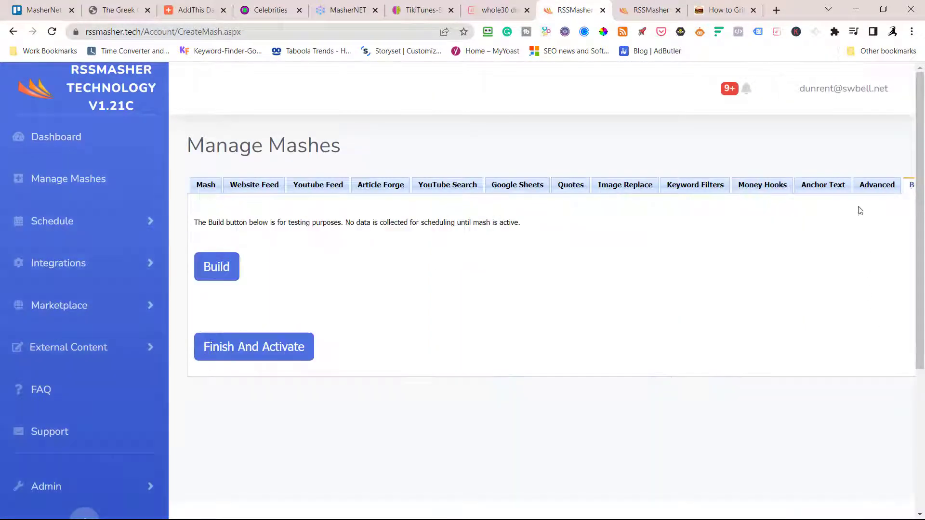
click(221, 267)
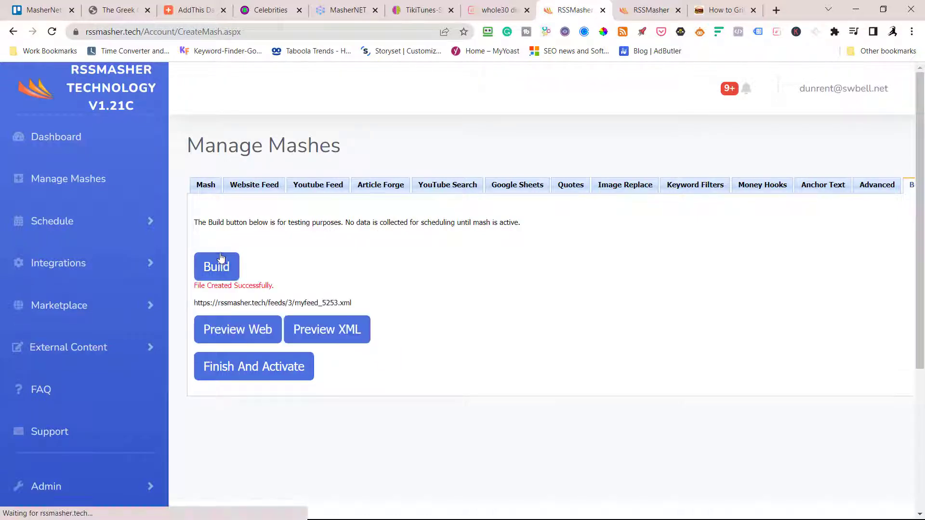
click(244, 332)
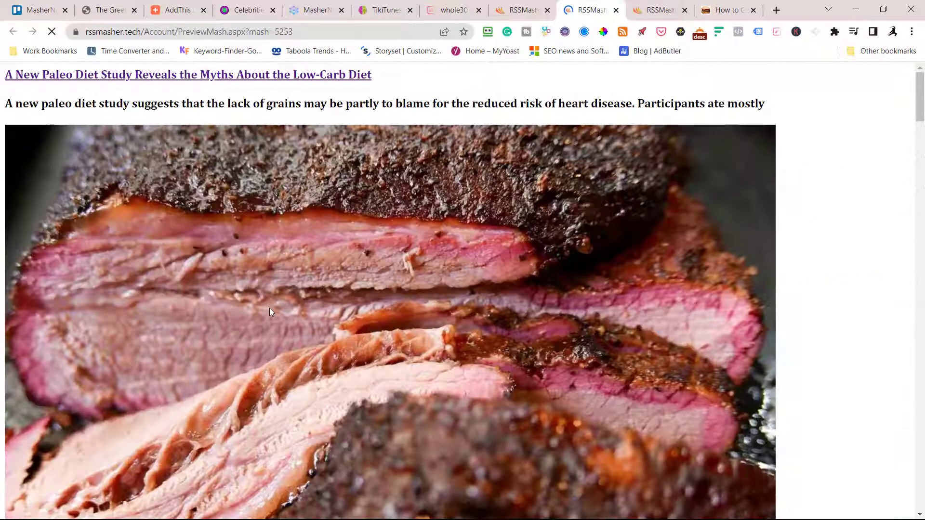
scroll(270, 311, down, 20)
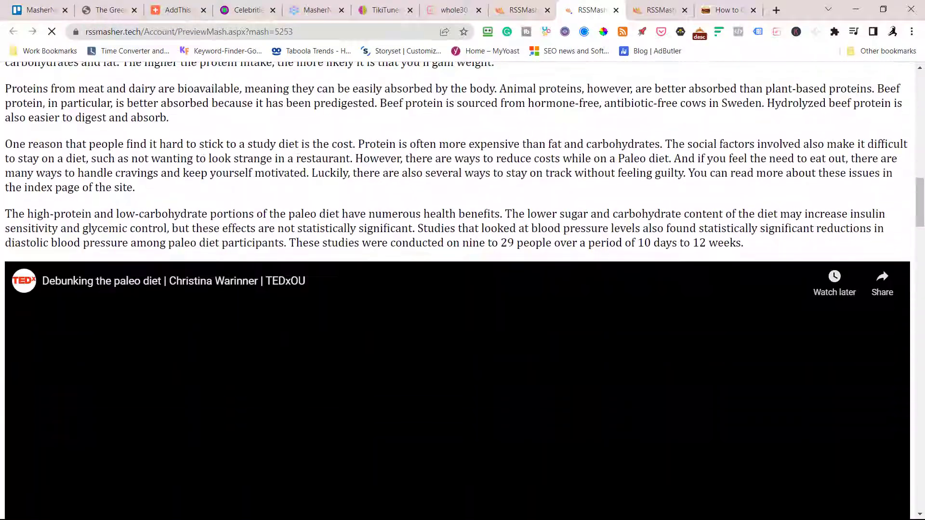
scroll(298, 309, down, 15)
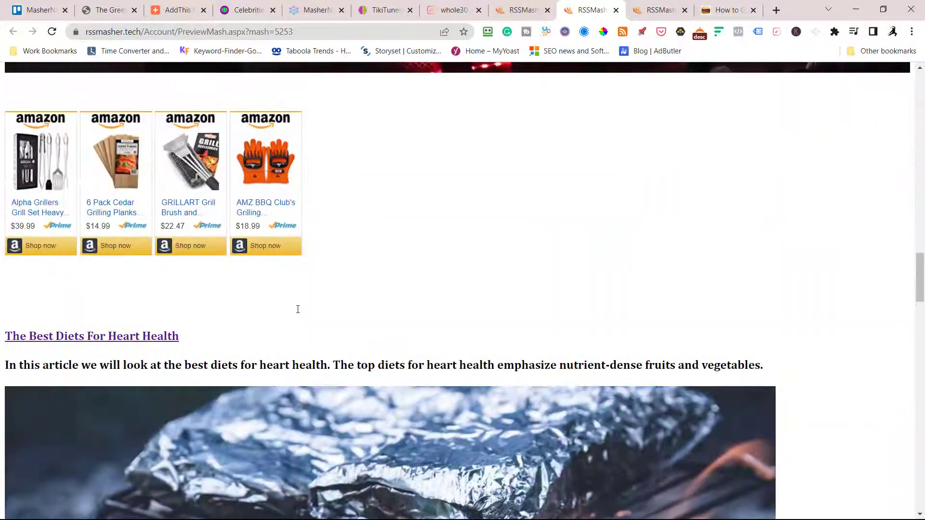
scroll(297, 302, down, 12)
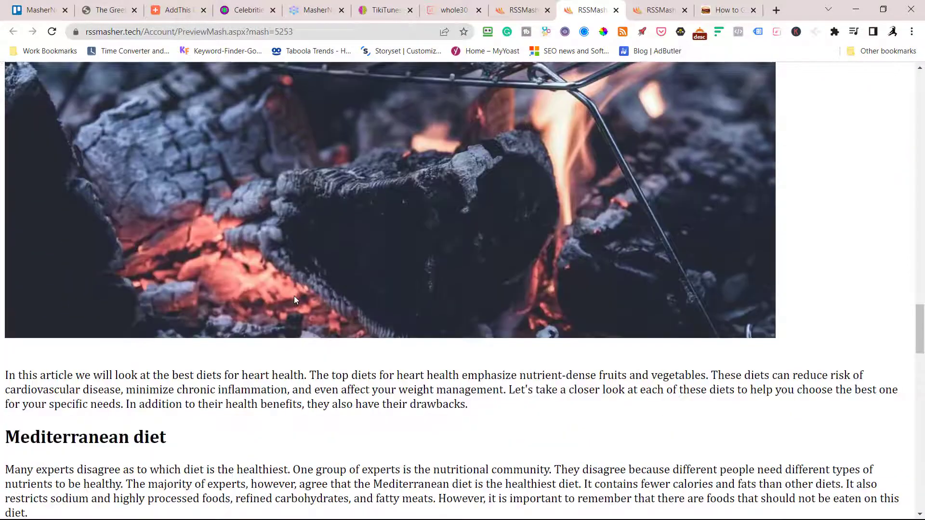
scroll(299, 297, up, 20)
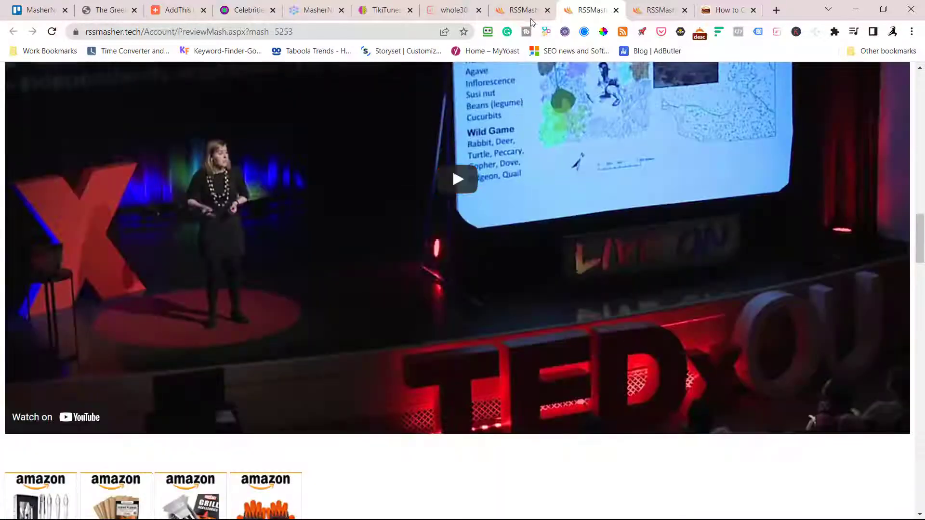
Step: In the mash's image replacement settings, set the replacement state to Off, ignore .png images narrower than 100, and save the update
click(523, 10)
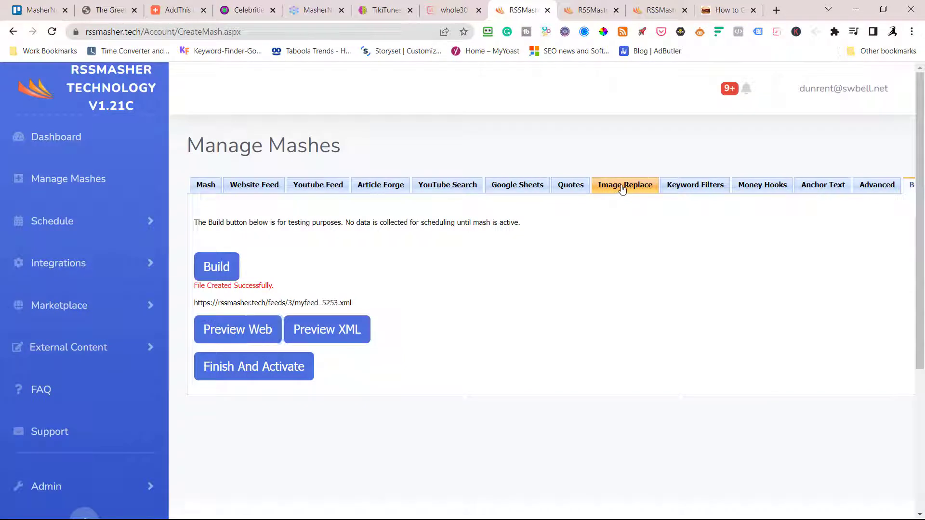
click(623, 188)
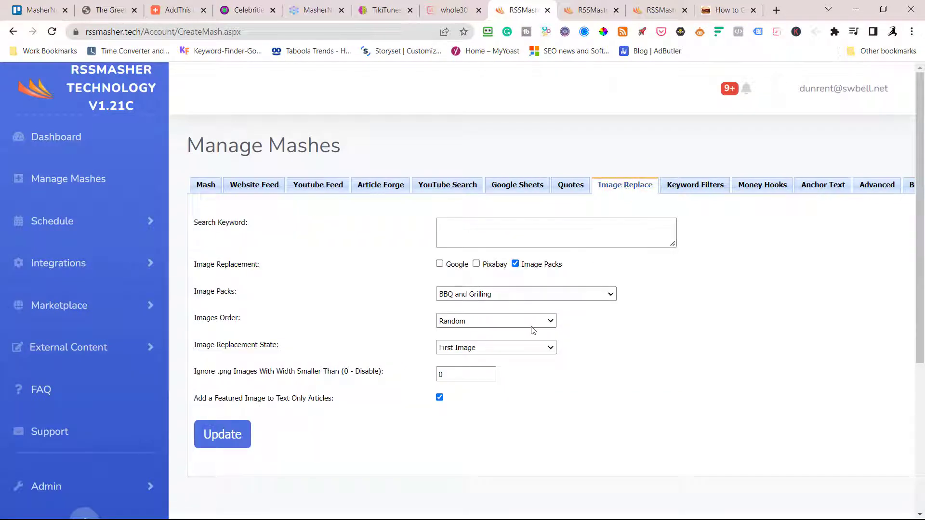
click(520, 349)
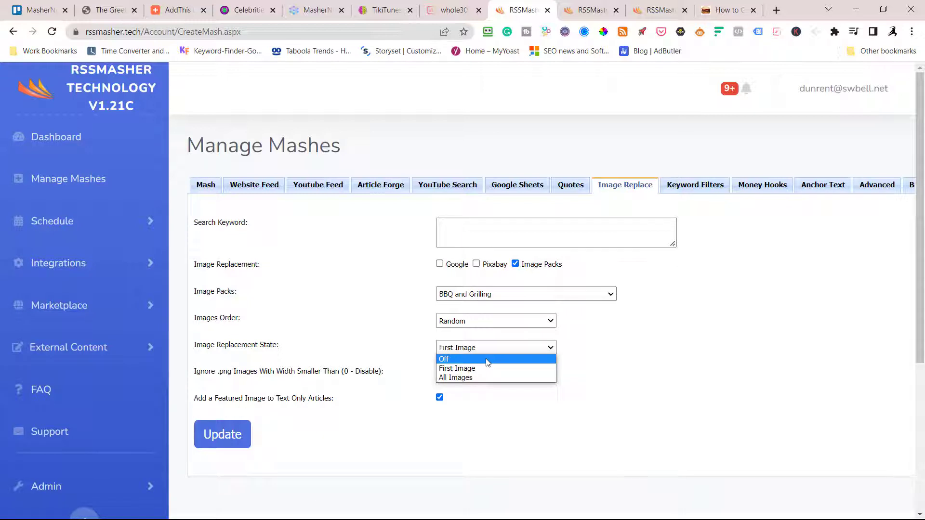
click(488, 361)
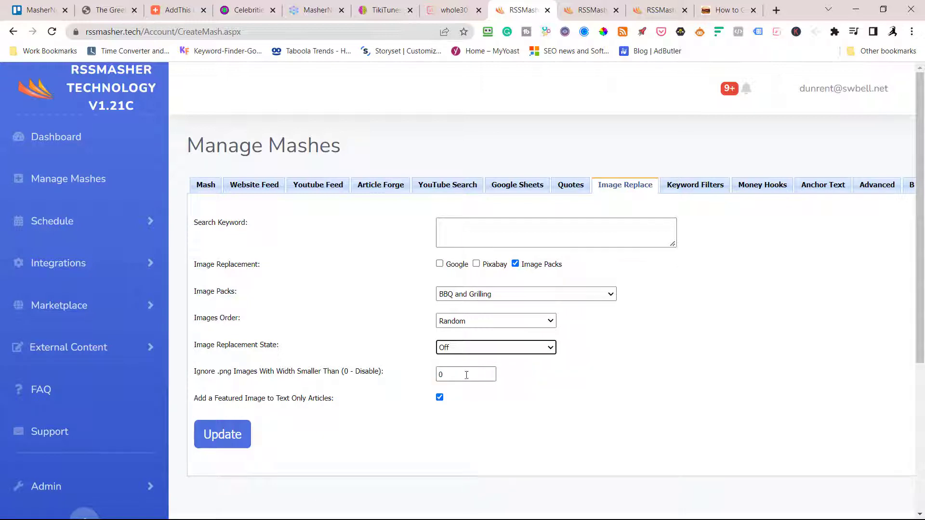
key(Tab)
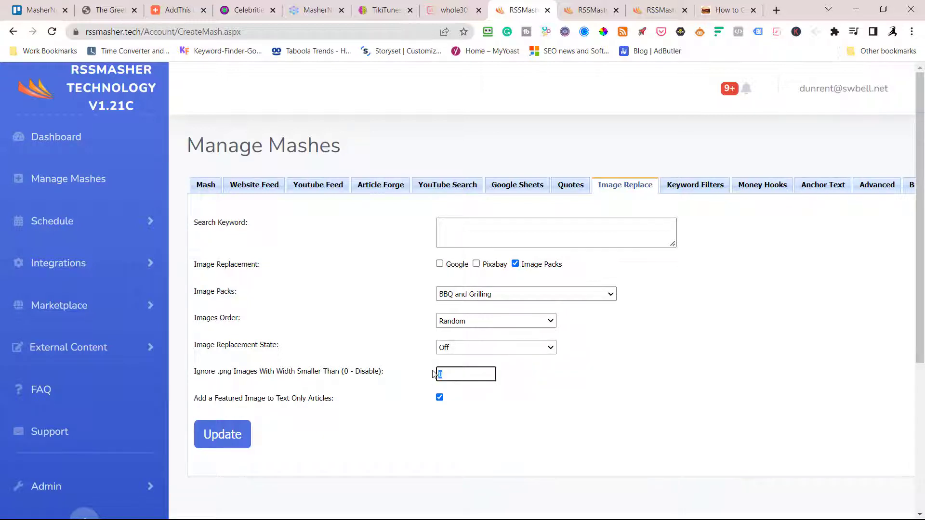
click(227, 437)
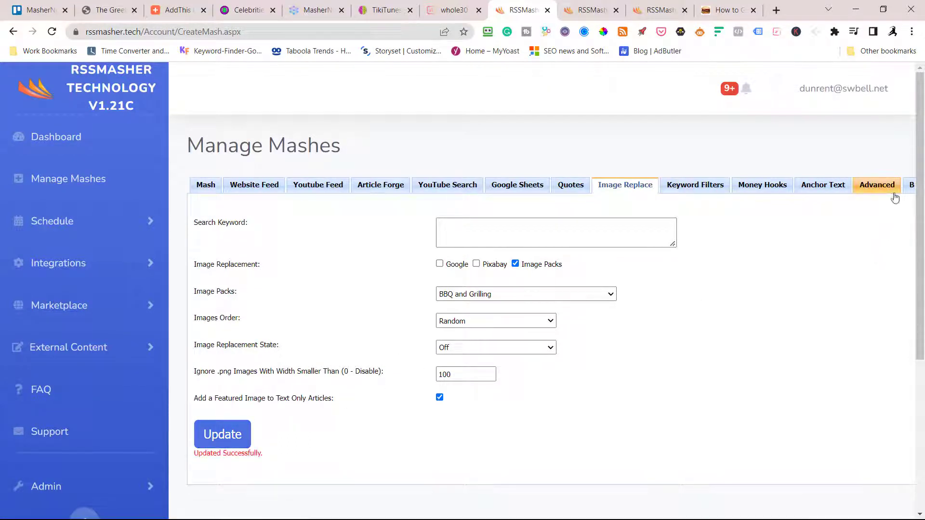
Step: Build the mash again with image replacement off and review both articles' images, videos and product hooks in the web preview
click(909, 191)
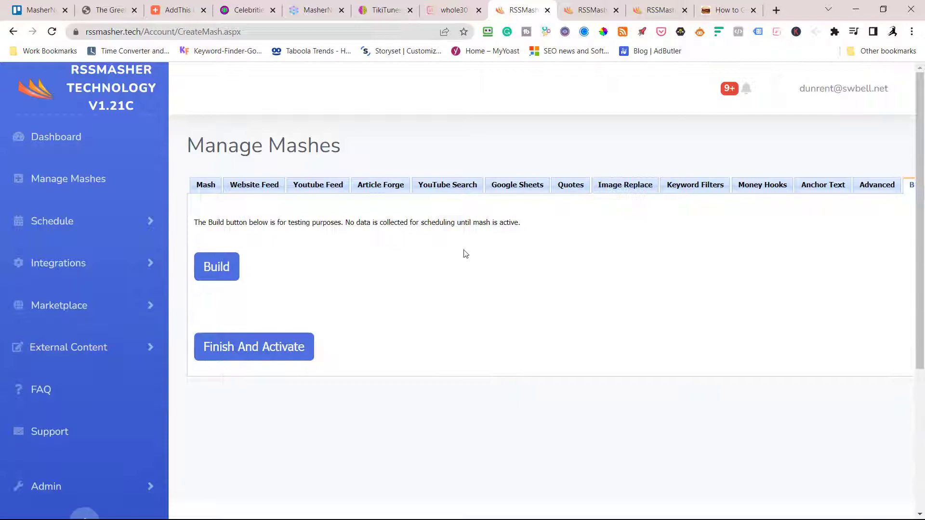
click(220, 278)
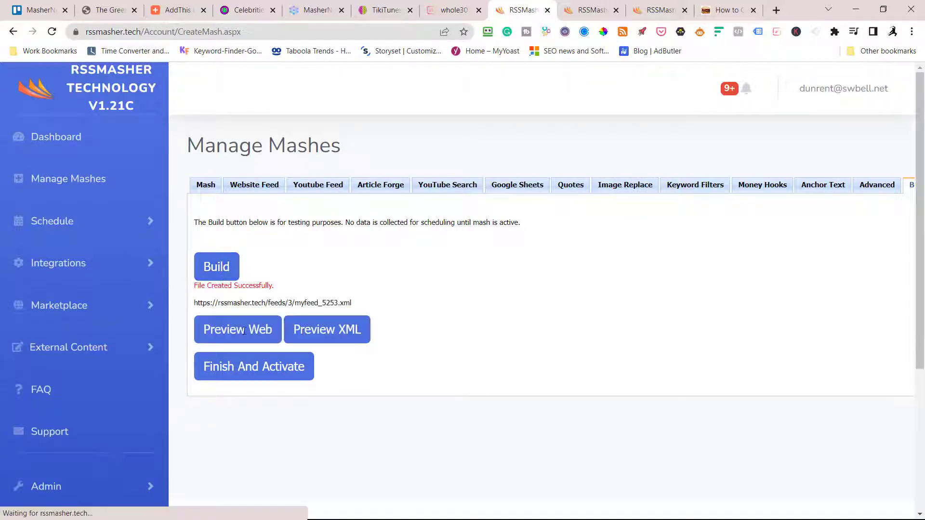
click(241, 339)
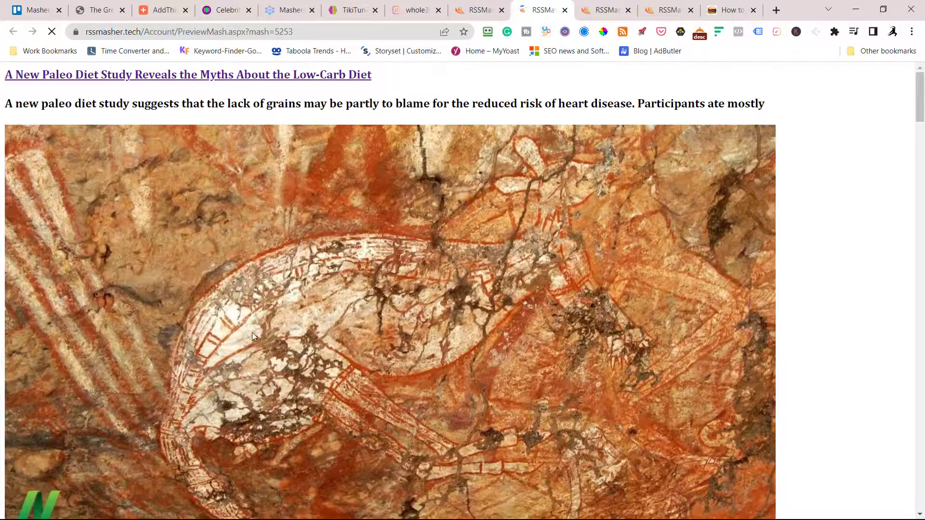
scroll(344, 350, down, 20)
scroll(348, 354, down, 20)
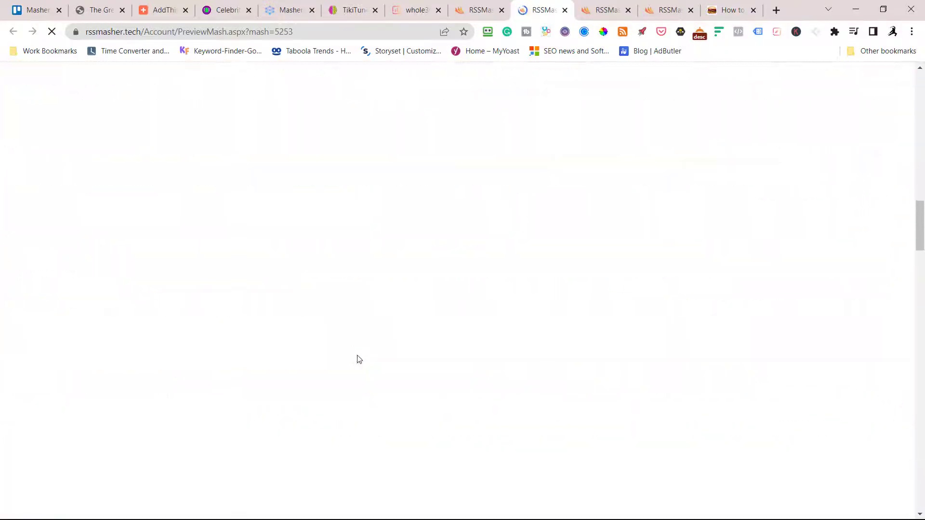
scroll(357, 357, down, 20)
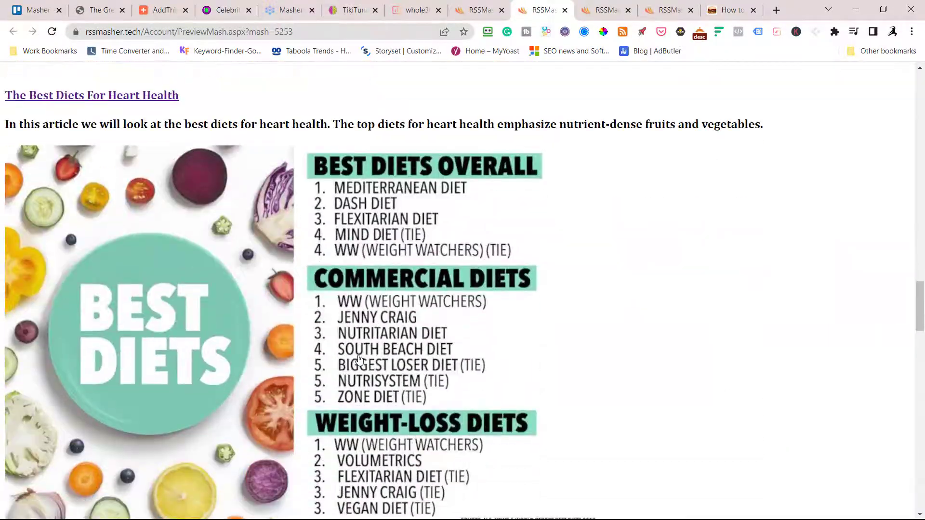
scroll(362, 364, down, 15)
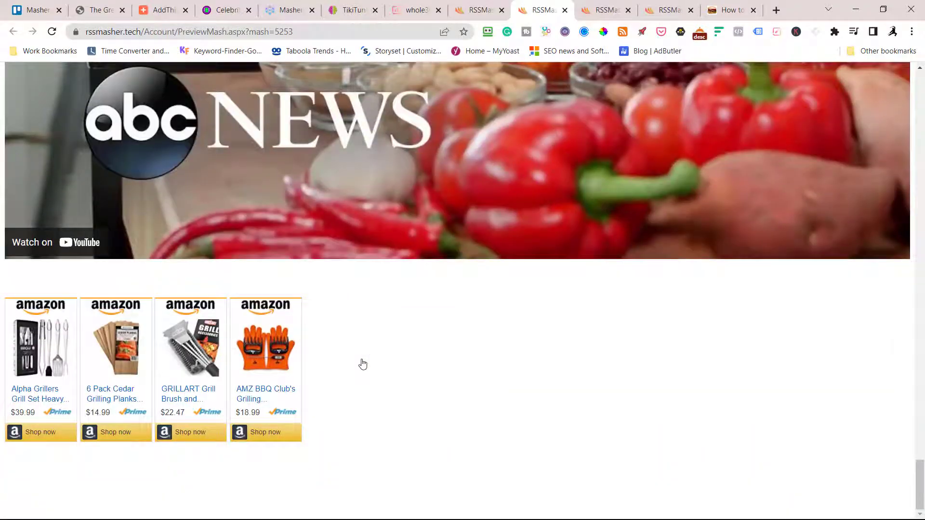
scroll(363, 365, up, 20)
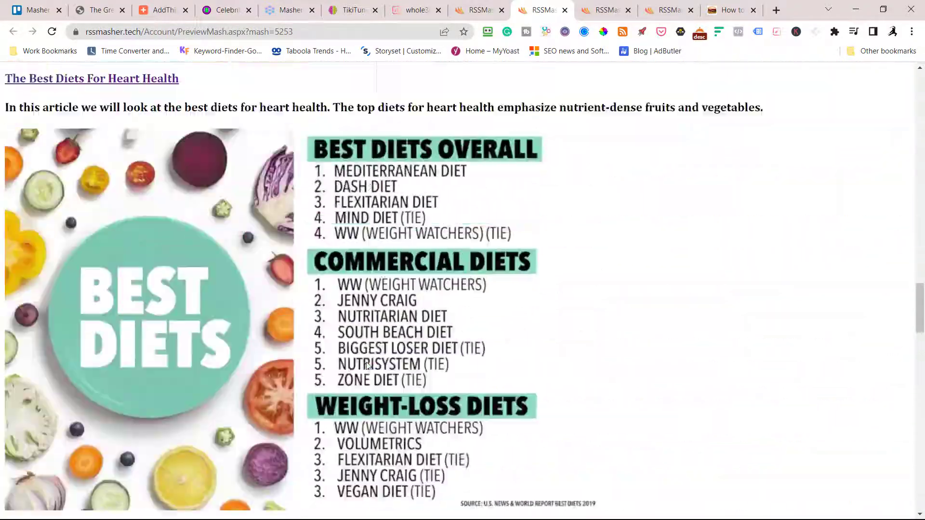
scroll(366, 365, up, 20)
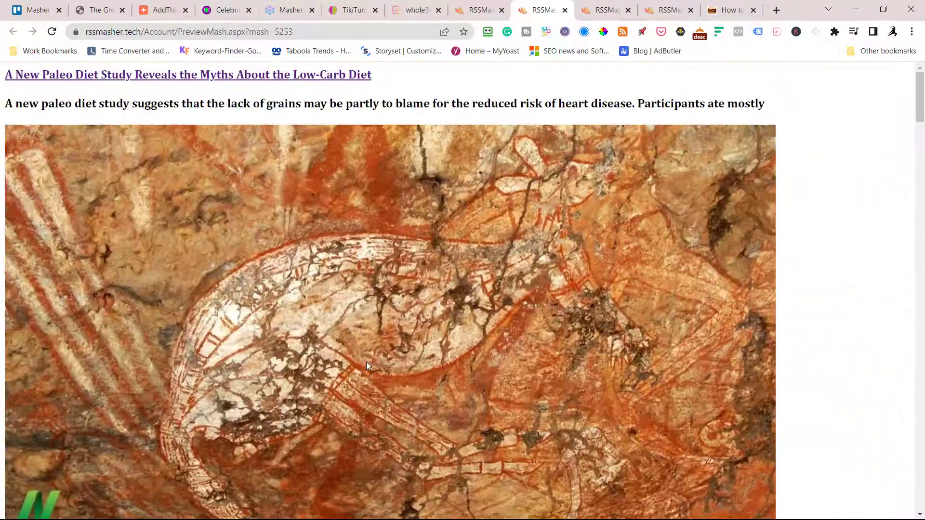
scroll(549, 339, down, 20)
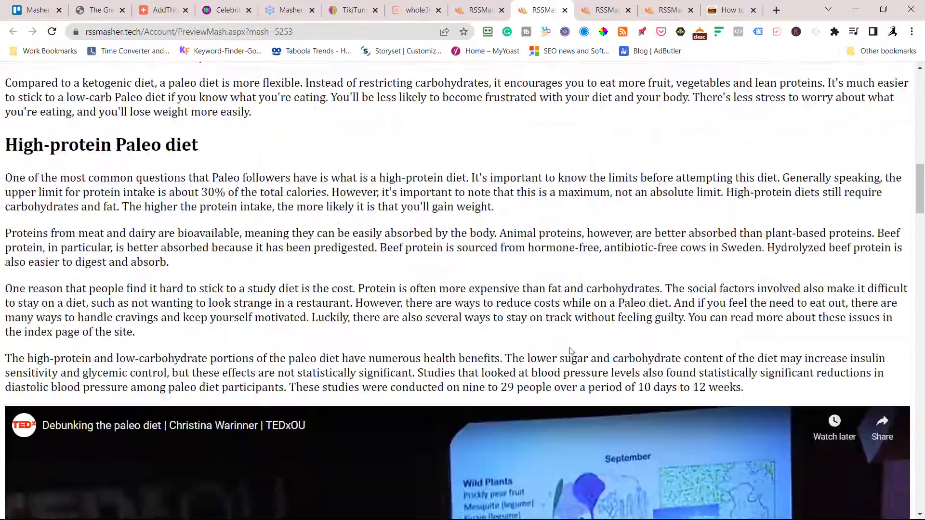
scroll(577, 345, down, 18)
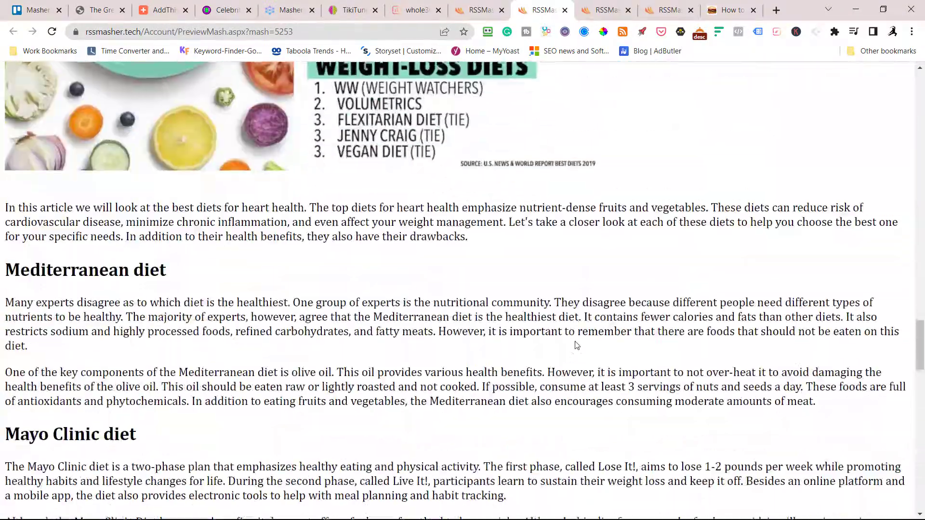
Step: Check the remaining articles, video and Amazon products in the web preview, and finish and activate the mash
scroll(577, 345, down, 10)
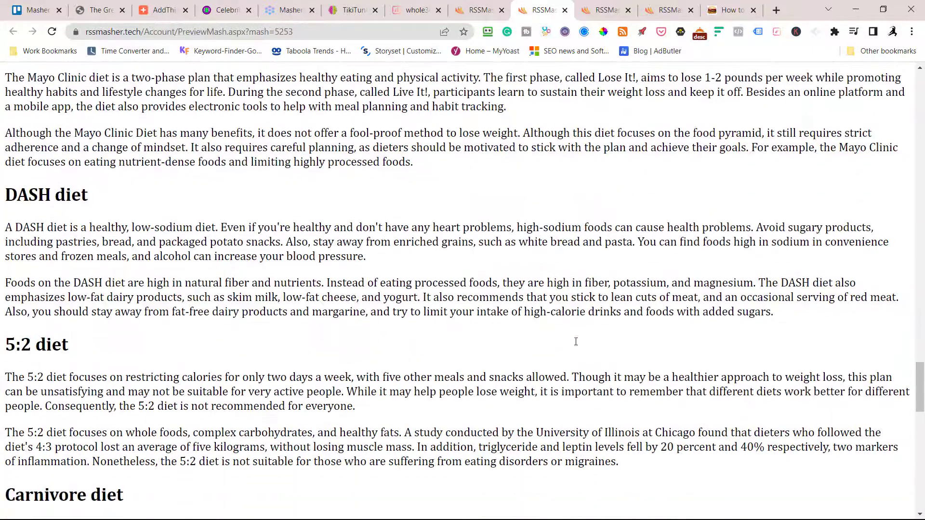
scroll(576, 341, down, 11)
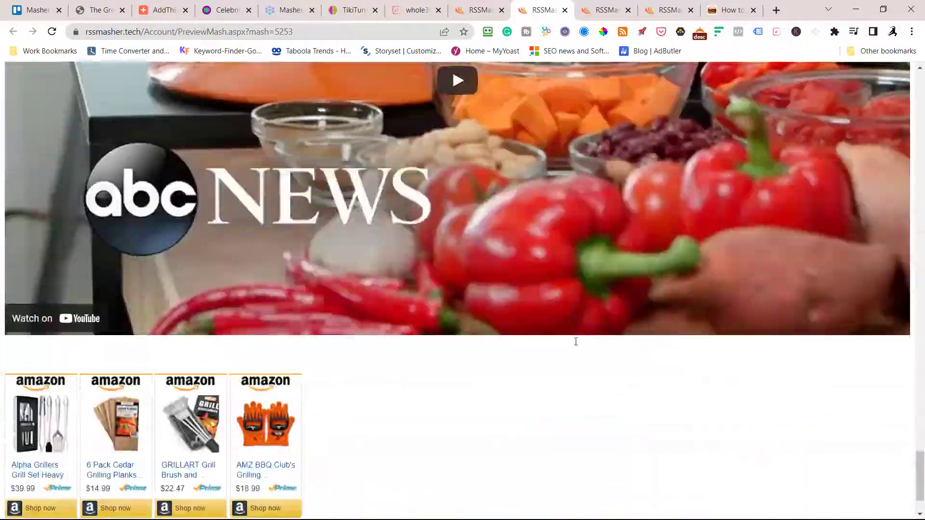
scroll(561, 320, up, 20)
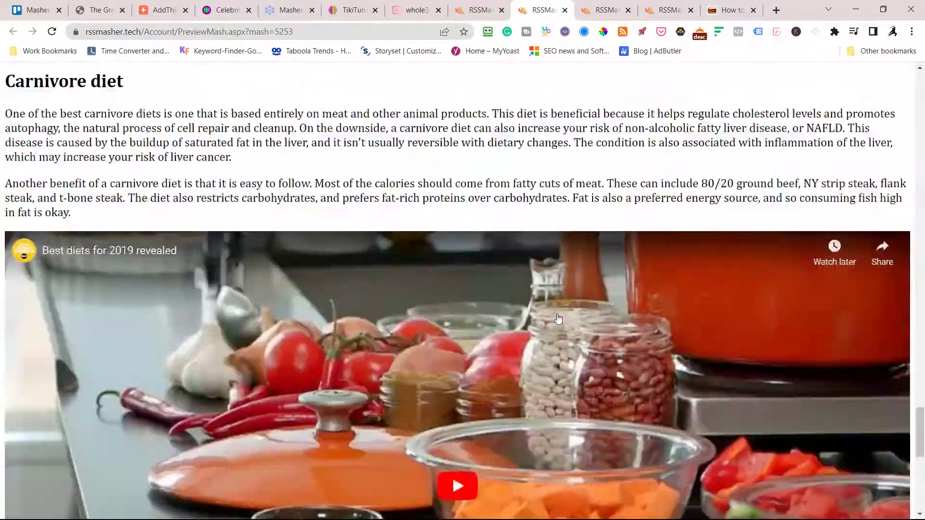
scroll(558, 318, up, 15)
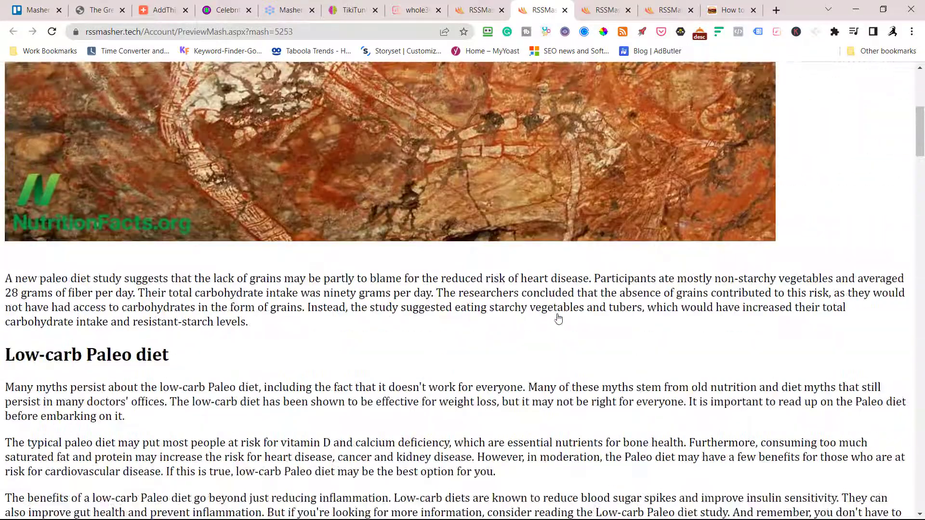
click(479, 10)
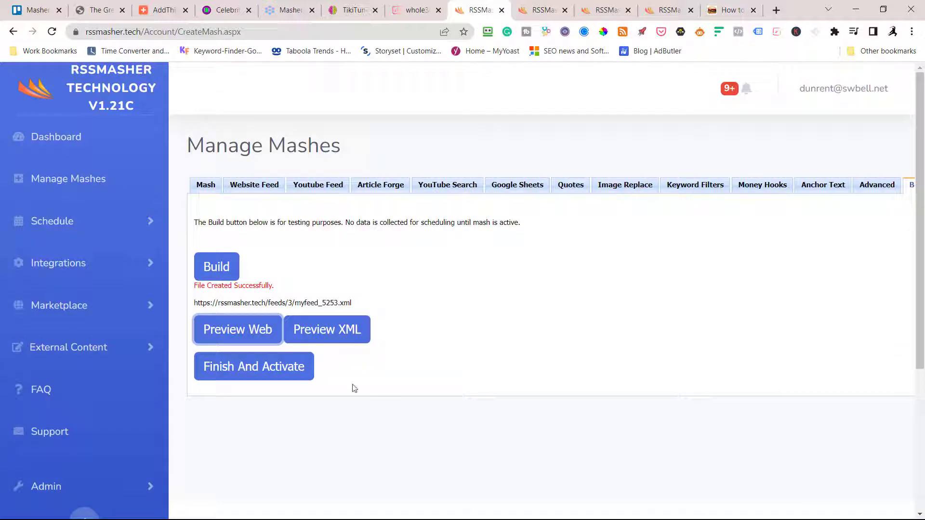
click(282, 368)
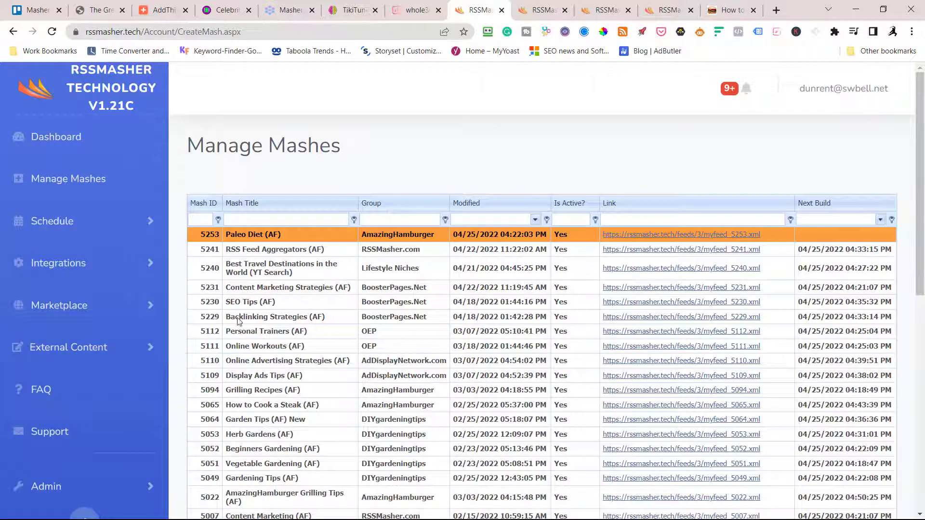
Step: Add a new schedule in Manage Schedules with the description "Paleo Diet (AF)"
click(50, 223)
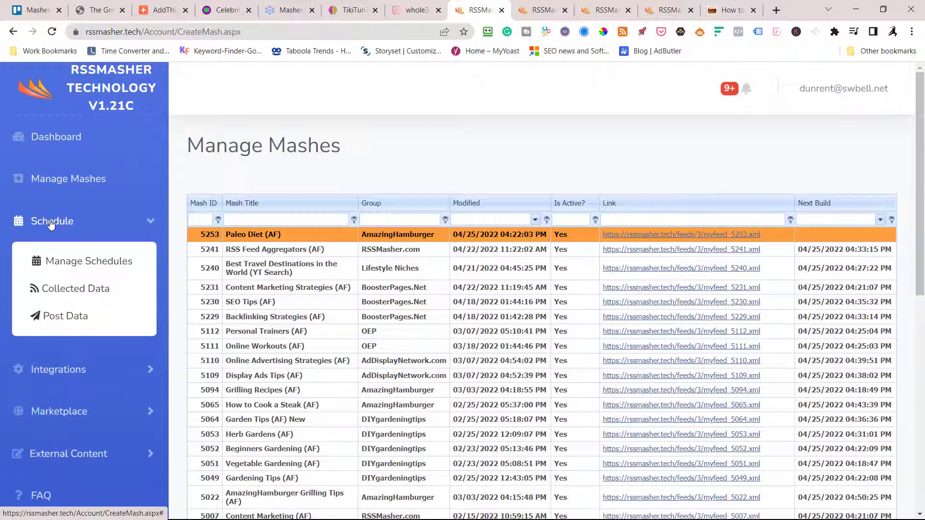
click(77, 261)
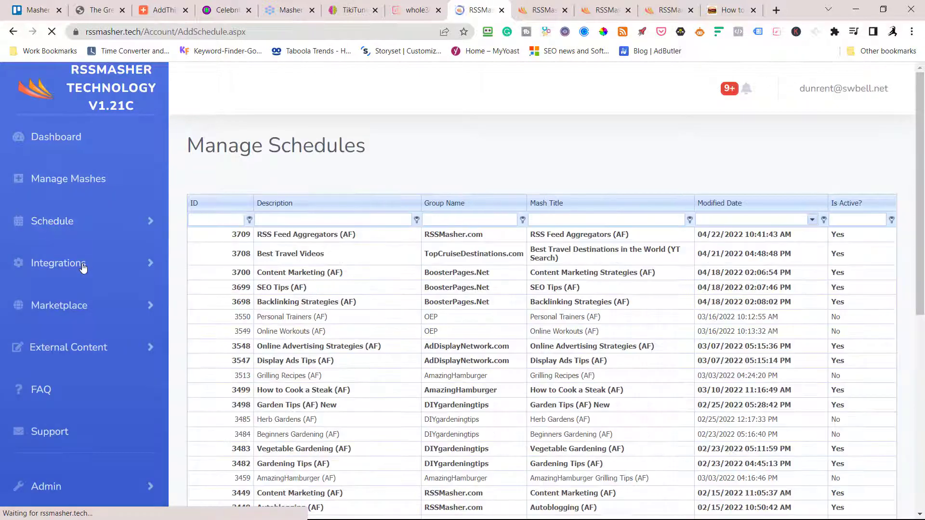
scroll(211, 480, down, 8)
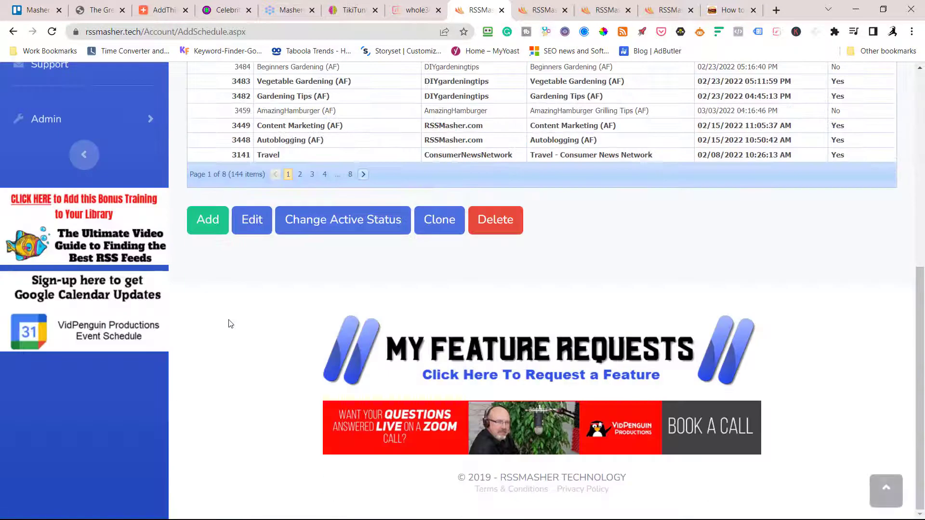
click(218, 225)
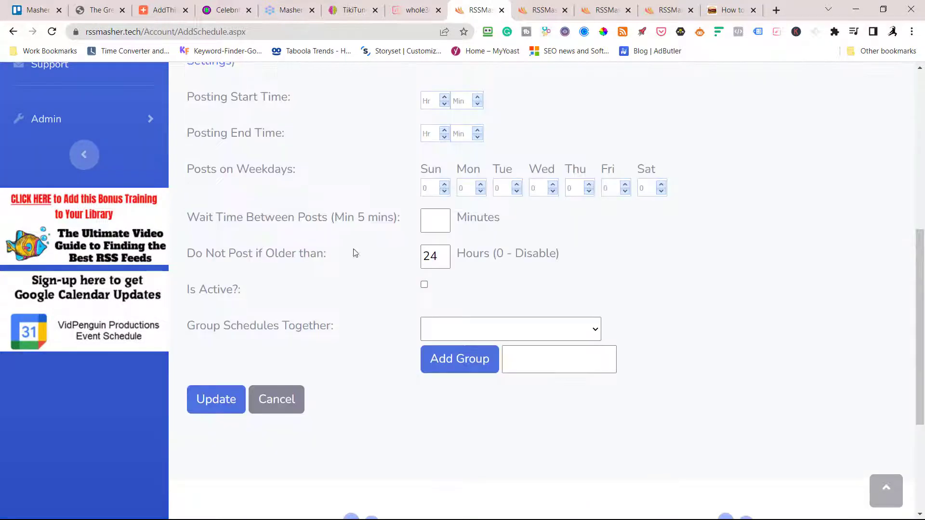
scroll(439, 262, up, 8)
click(444, 246)
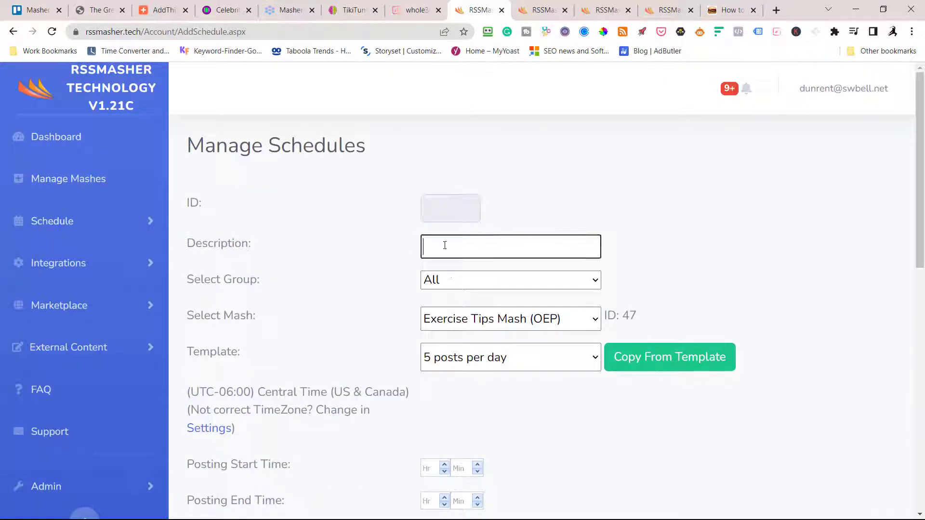
text(Paleo Diet (AF)
Step: Assign the AmazingHamburger group and the Paleo Diet (AF) mash to the new schedule
click(482, 285)
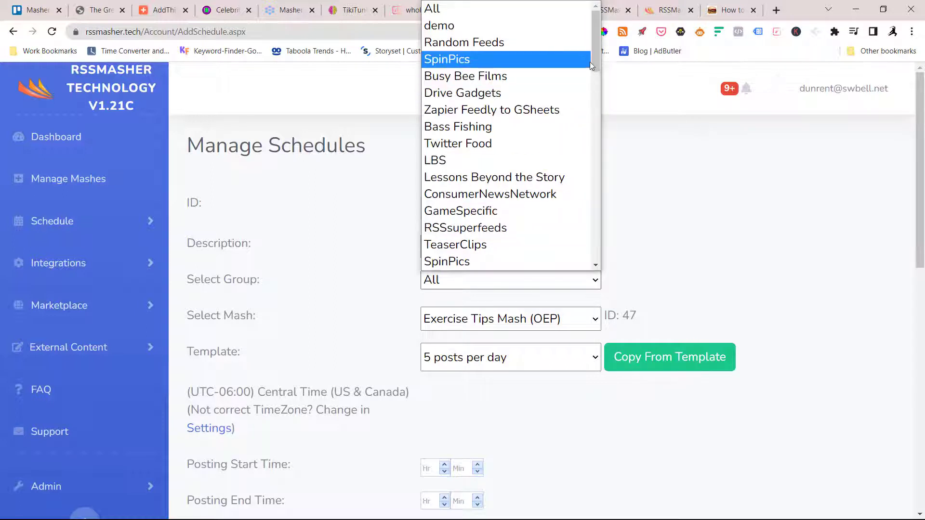
drag(592, 59, 594, 93)
click(534, 106)
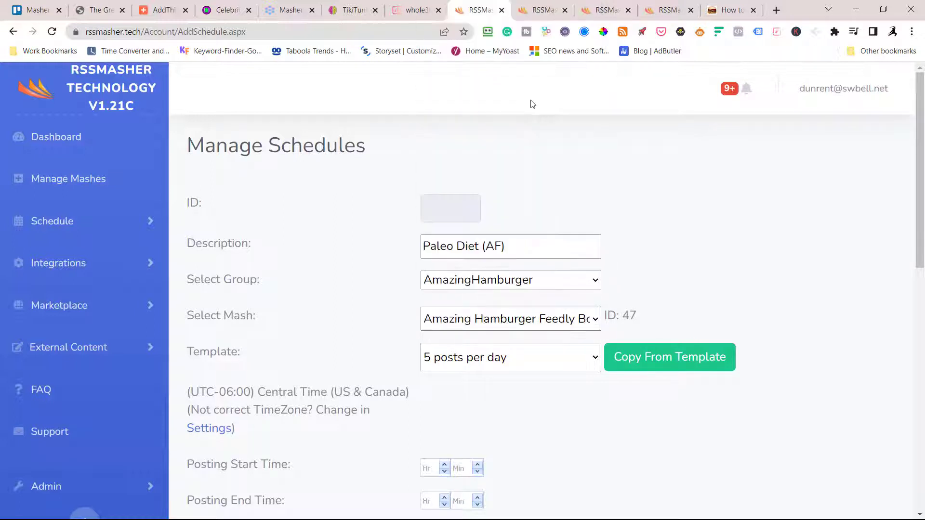
click(596, 324)
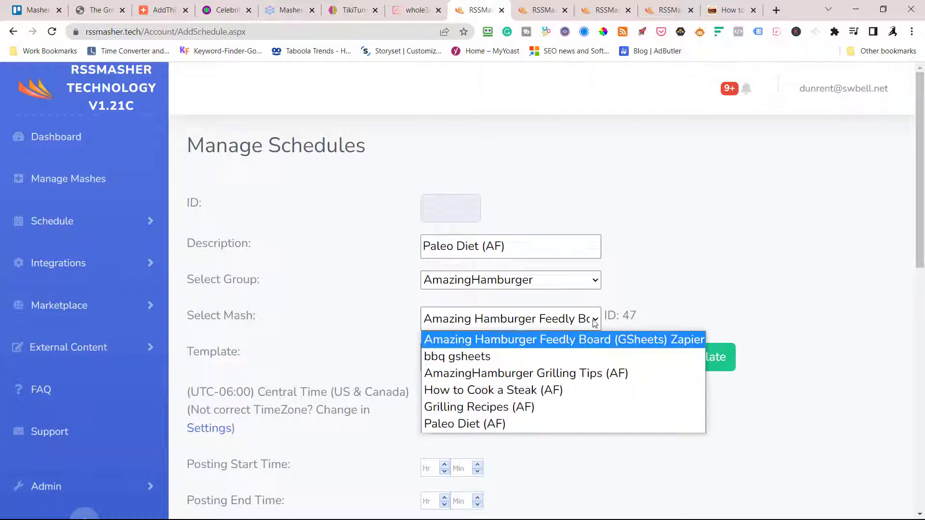
click(495, 422)
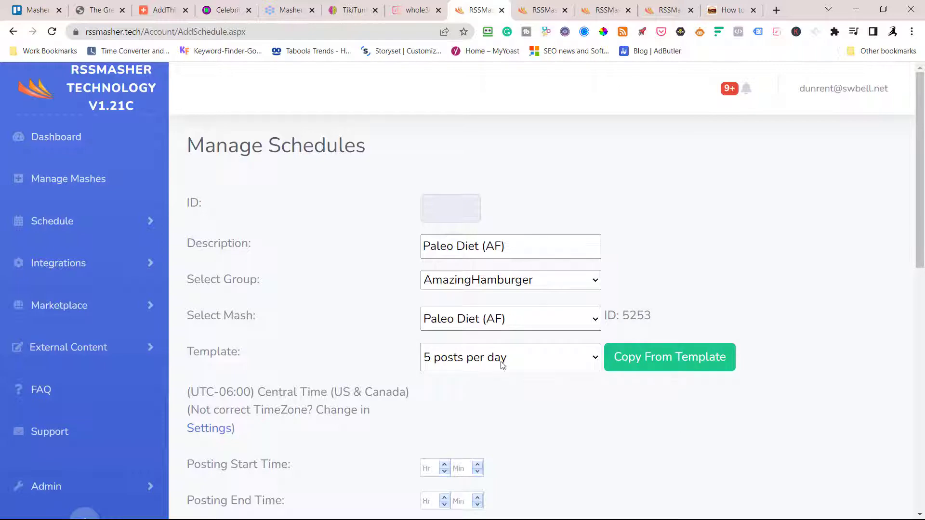
Step: Copy the posting times and weekday counts from the template "AF Posting 2 per wkday 1 per SatSun"
scroll(674, 412, down, 3)
click(595, 239)
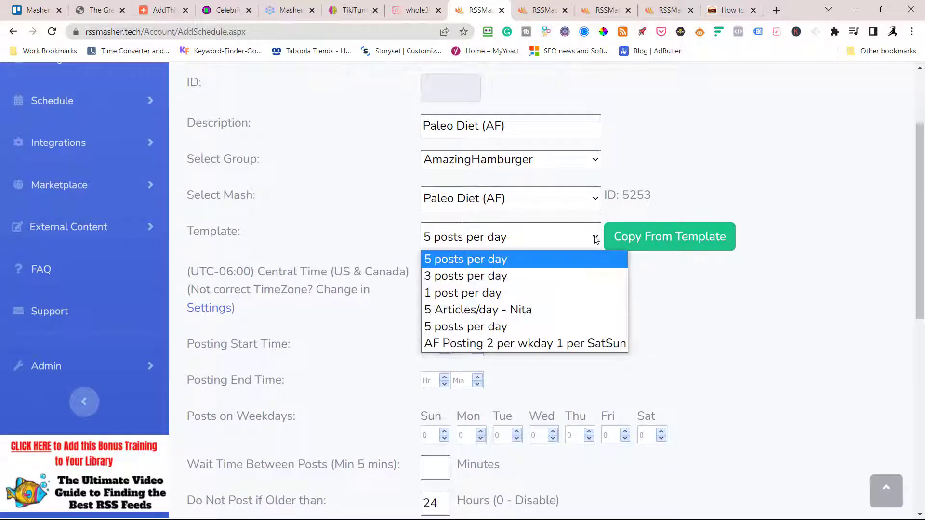
click(553, 346)
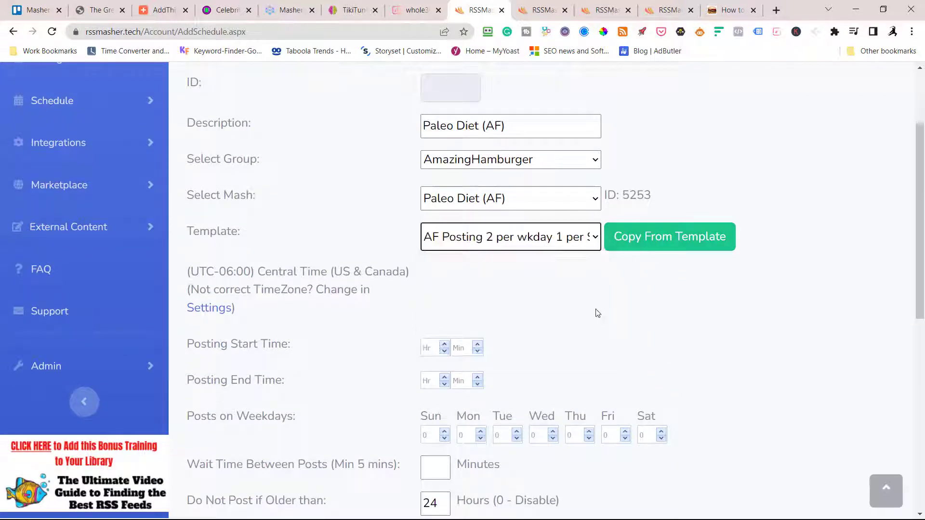
click(642, 250)
scroll(645, 258, down, 3)
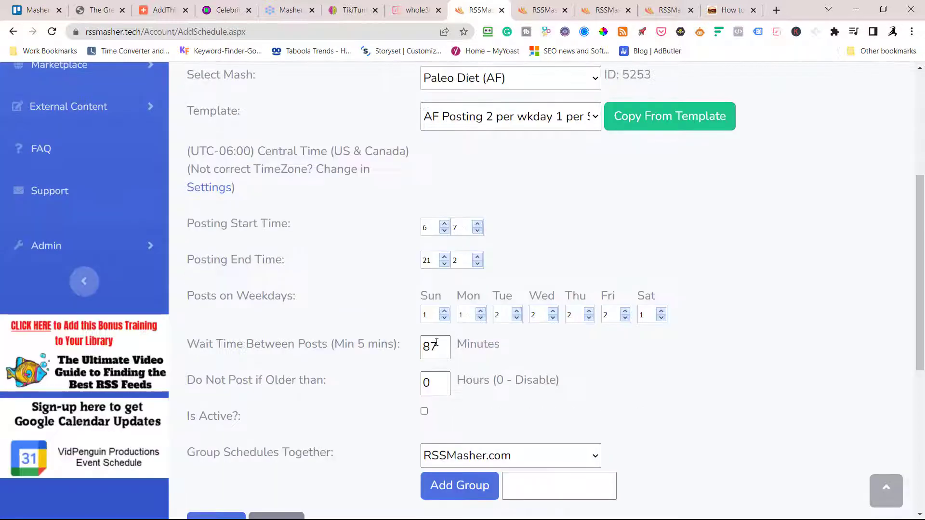
Step: Set the schedule's wait time between posts to 5 minutes
drag(438, 346, 414, 344)
text(50)
key(BackSpace)
click(702, 320)
Step: Set the wait time between posts to 85 minutes and save the schedule
click(431, 348)
drag(438, 354, 421, 355)
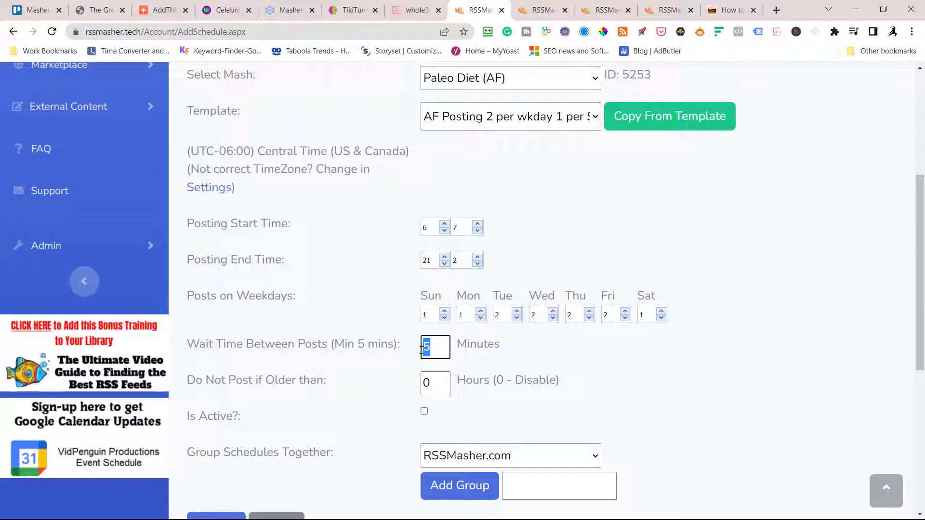
text(85)
scroll(744, 281, down, 5)
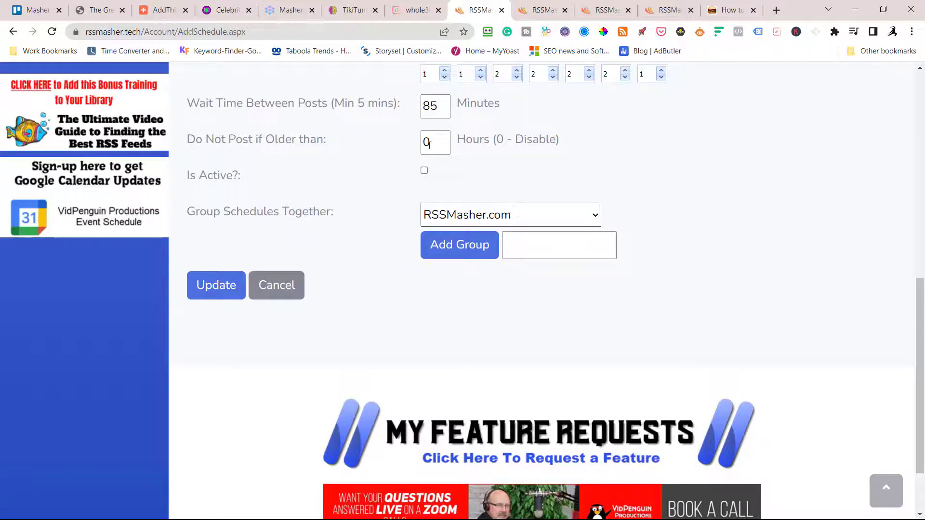
click(227, 294)
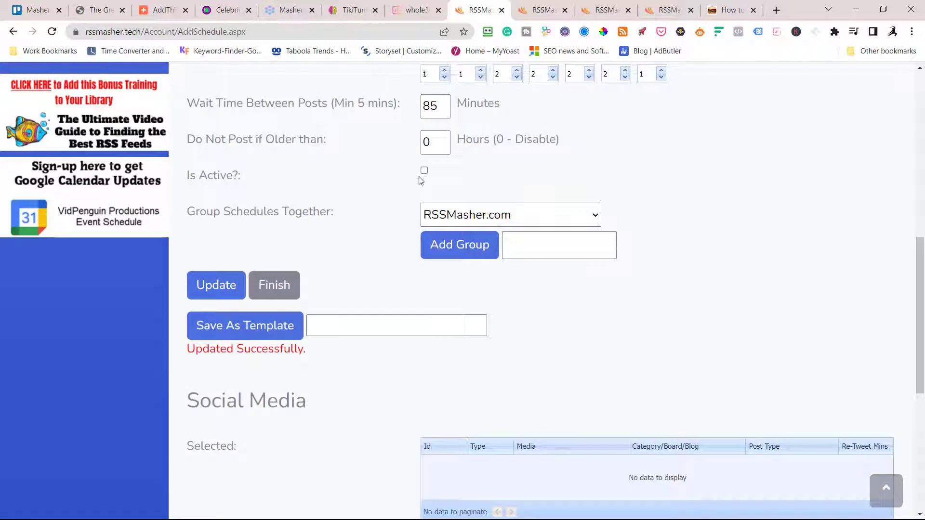
Step: Add a social media destination of type Wordpress to the schedule, using AmazingHamburger.com (self-hosted WP) as its media
scroll(479, 383, down, 5)
click(443, 326)
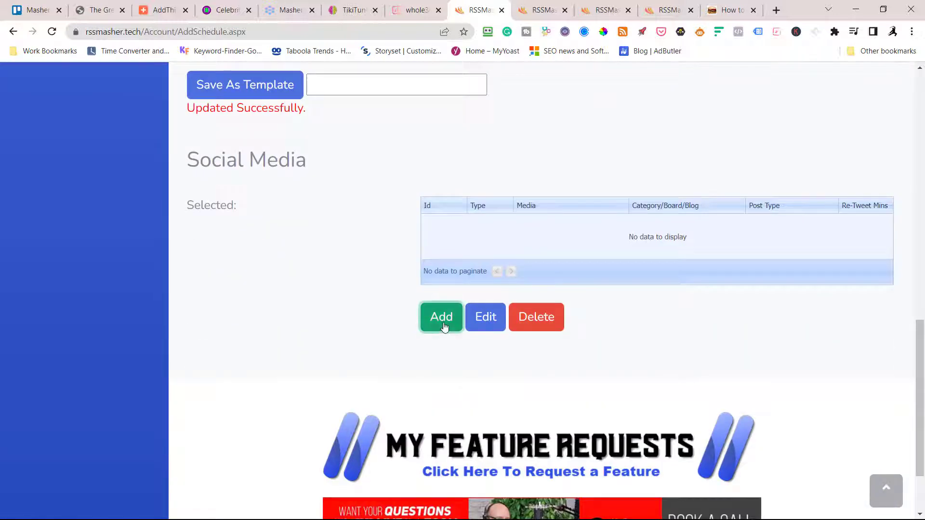
click(516, 404)
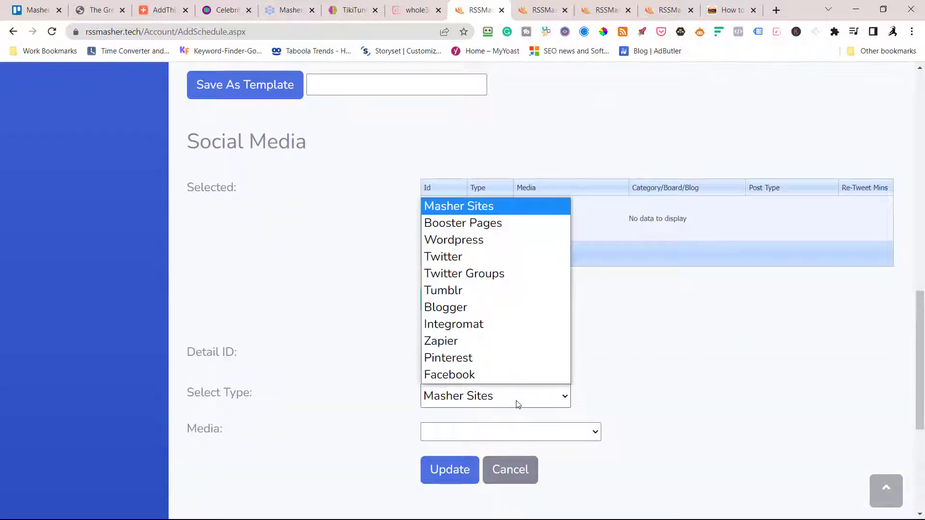
click(557, 438)
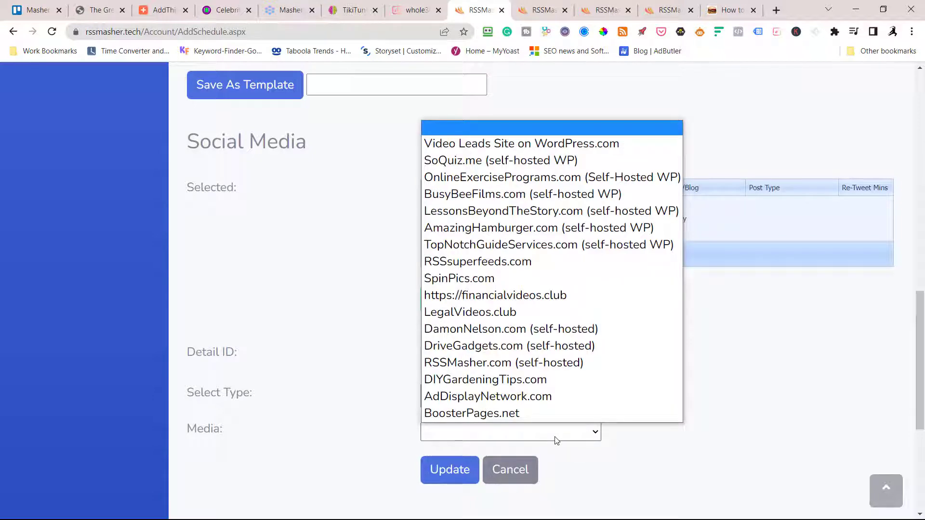
click(516, 228)
Step: Choose Paleo Diet as the WordPress category for the AmazingHamburger.com destination
scroll(570, 285, down, 8)
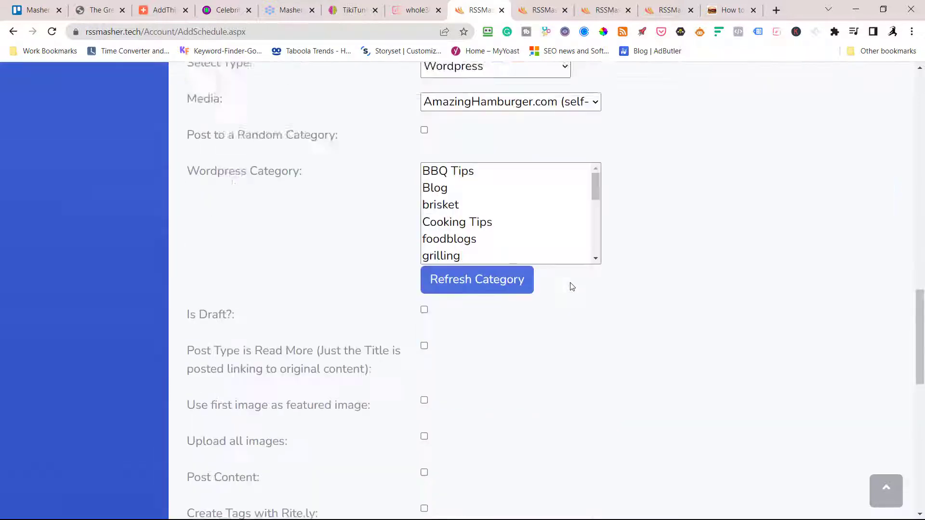
drag(595, 156, 606, 225)
click(459, 224)
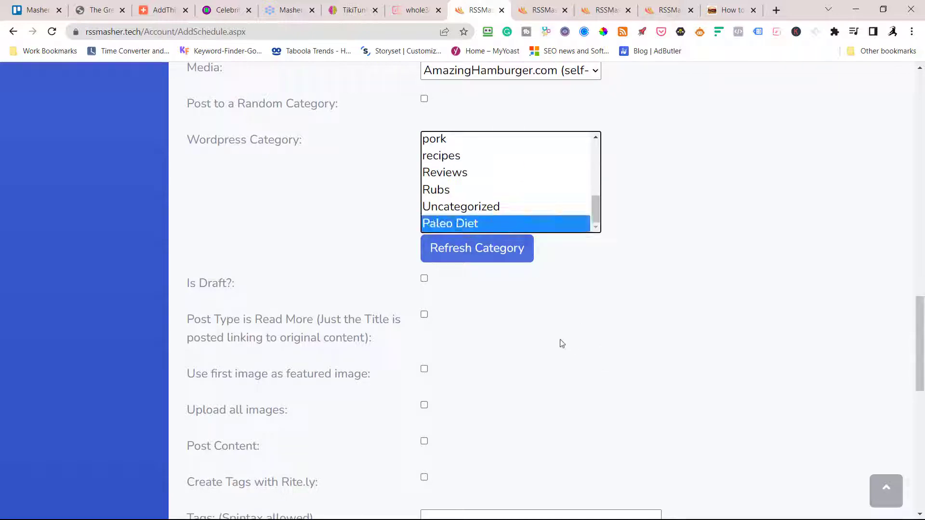
Step: Enable using the first image as featured image, uploading all images and posting content for the WordPress destination
click(424, 369)
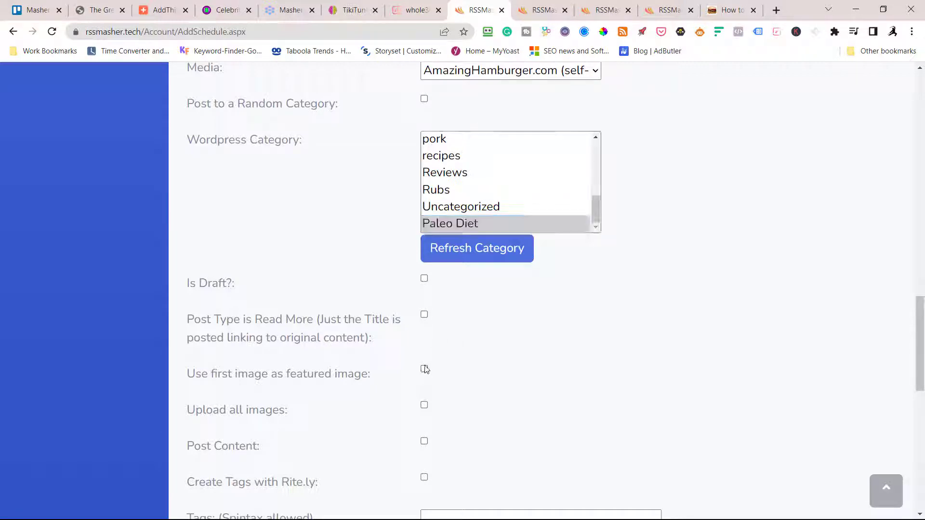
click(424, 406)
click(423, 442)
scroll(499, 432, down, 2)
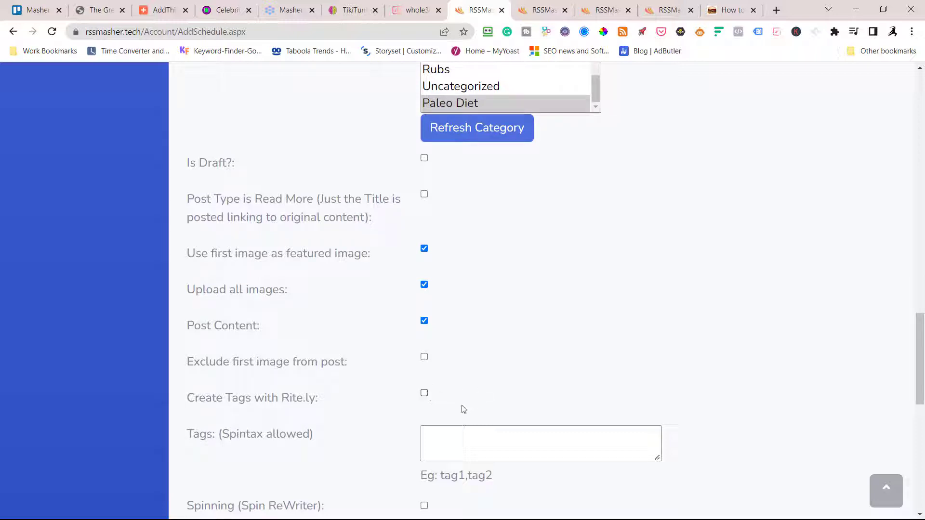
Step: Enter the tags "paleo, diet, caveman diet" for the WordPress posts
scroll(463, 409, down, 2)
click(441, 321)
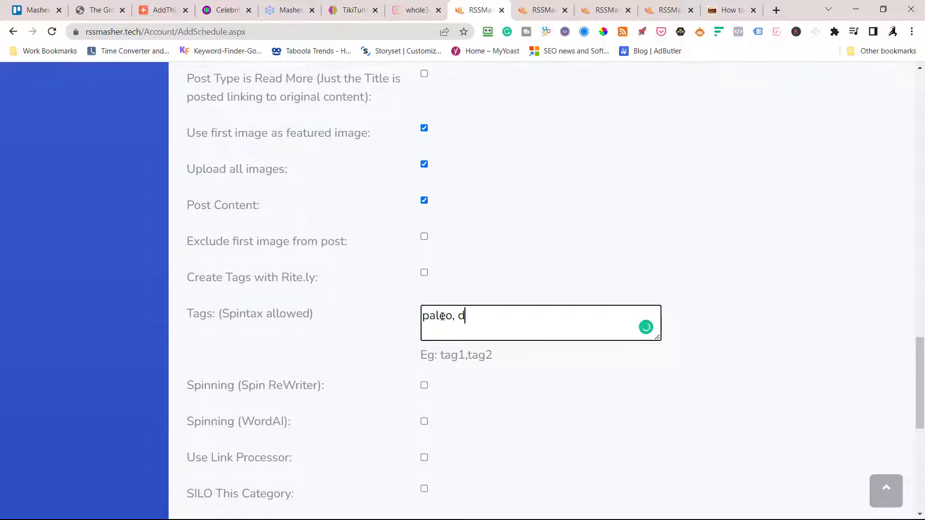
text(paleo, diet, caveman diet)
click(573, 212)
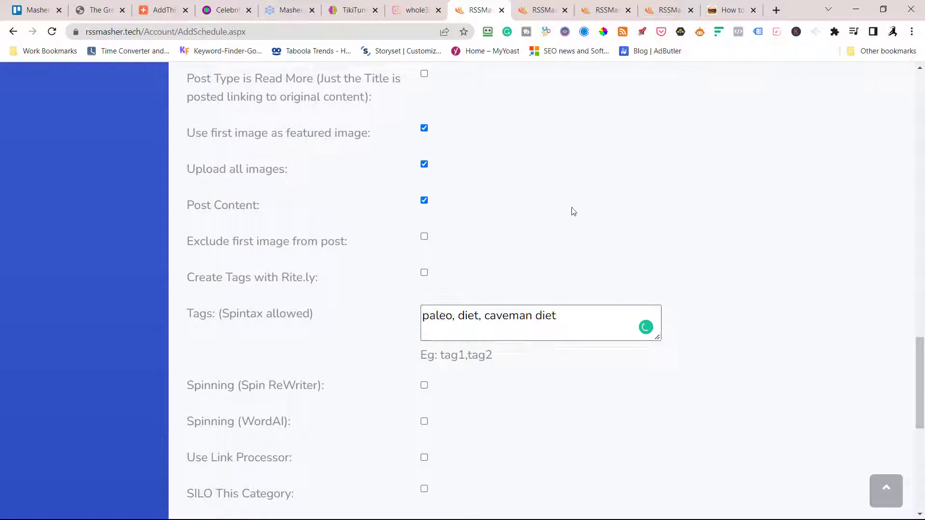
Step: Turn on SILO This Category and save the WordPress destination to the schedule
scroll(522, 268, down, 3)
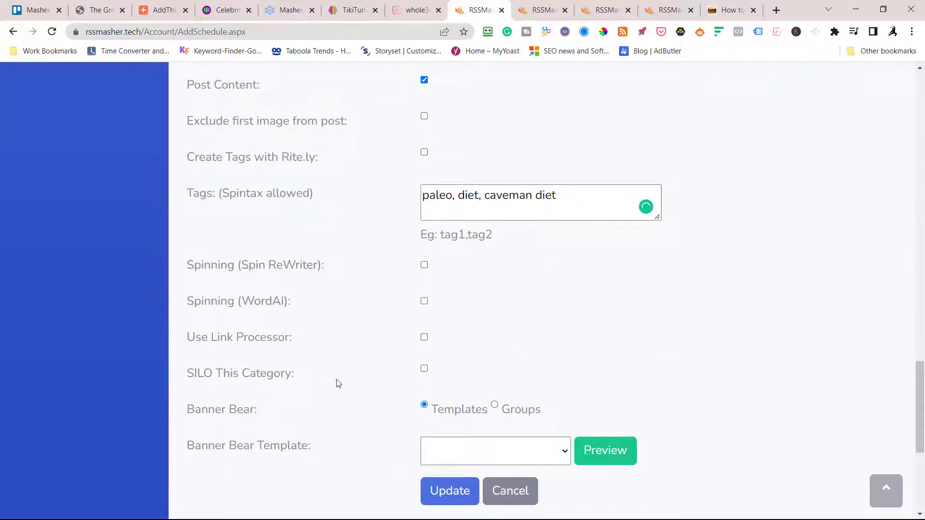
click(424, 369)
scroll(436, 428, down, 3)
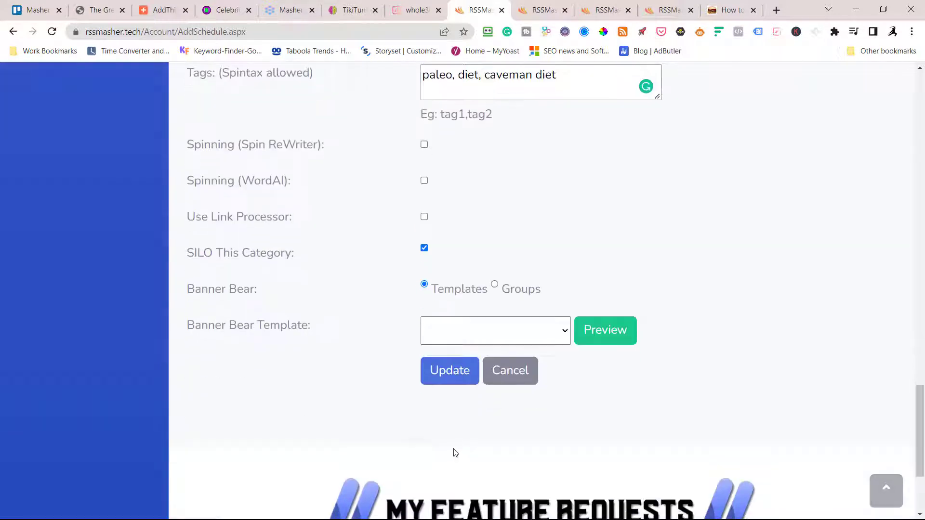
click(454, 378)
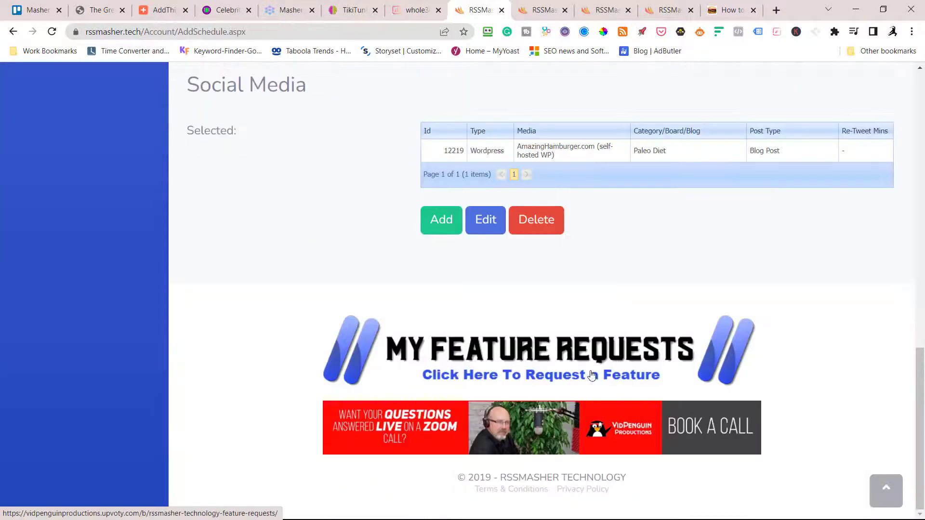
Step: Add a Booster Pages destination with niche Health, category Weight Loss and post type Wordpress Post Link to the schedule
click(438, 230)
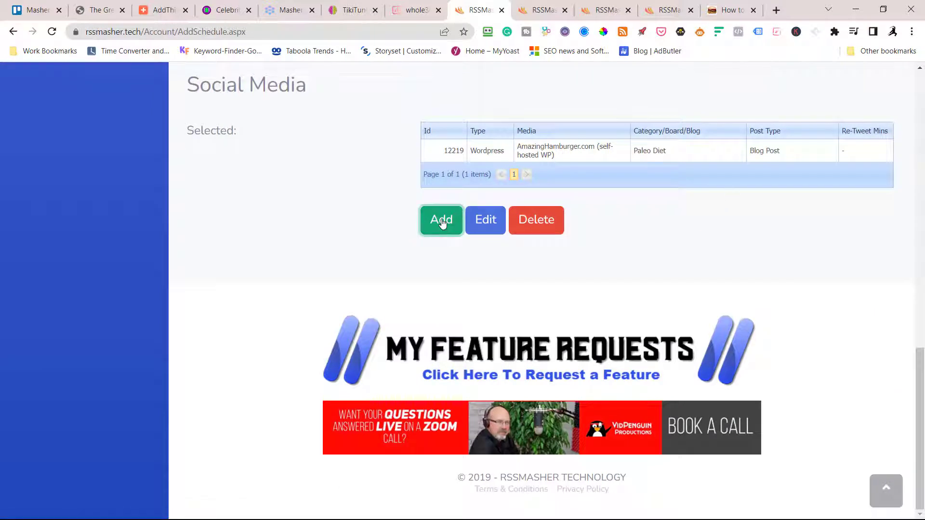
click(558, 320)
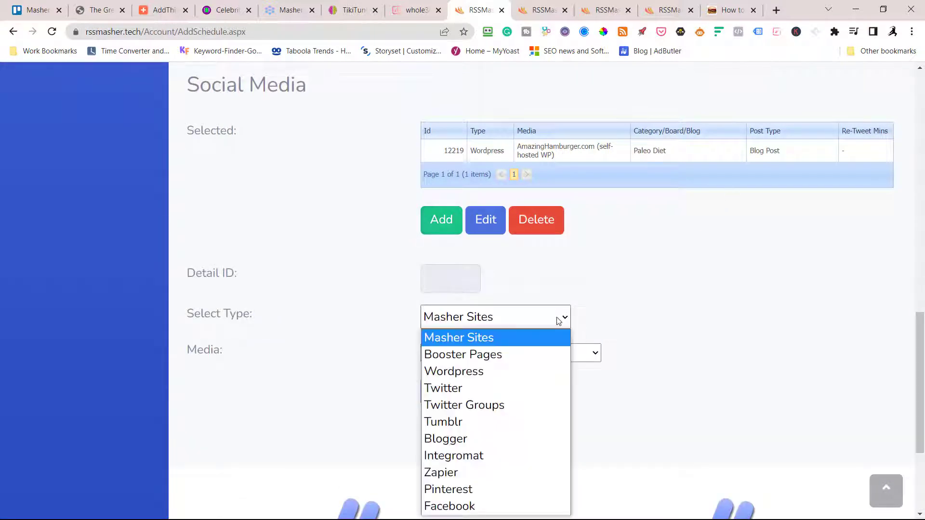
click(505, 350)
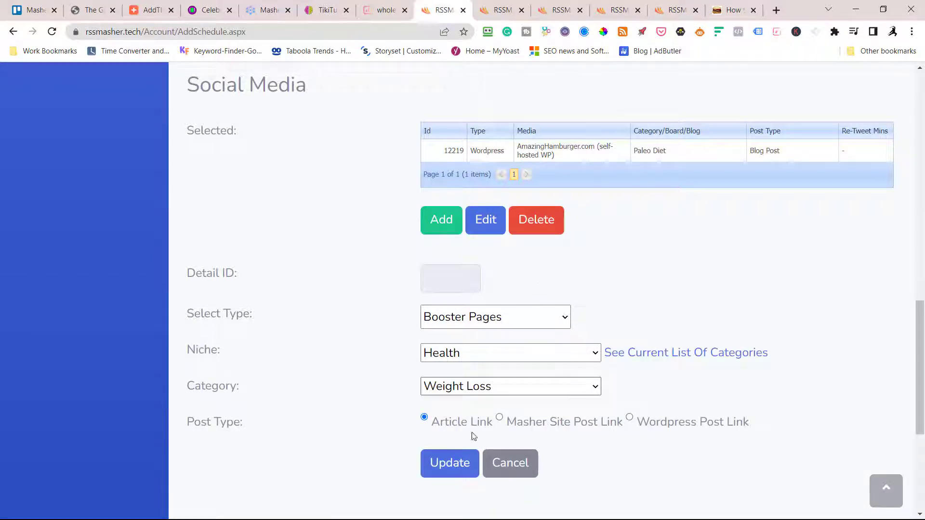
click(630, 418)
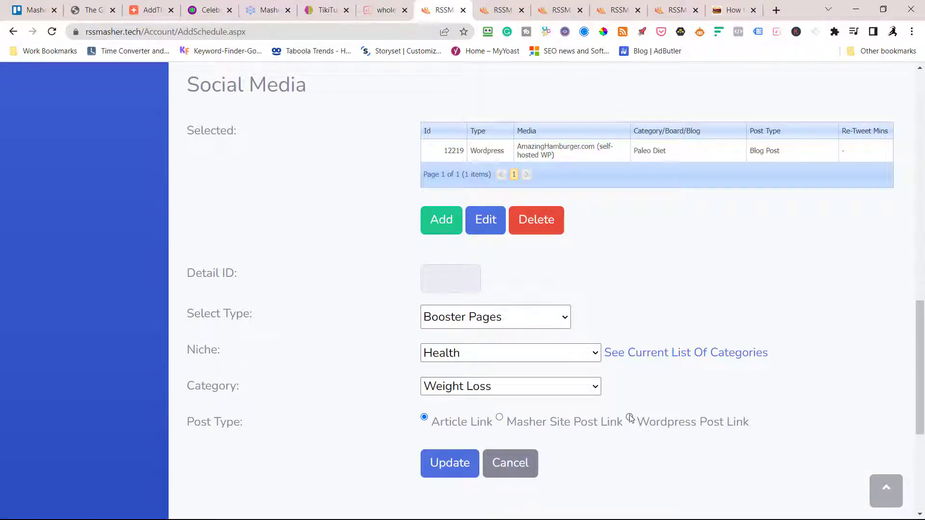
click(441, 472)
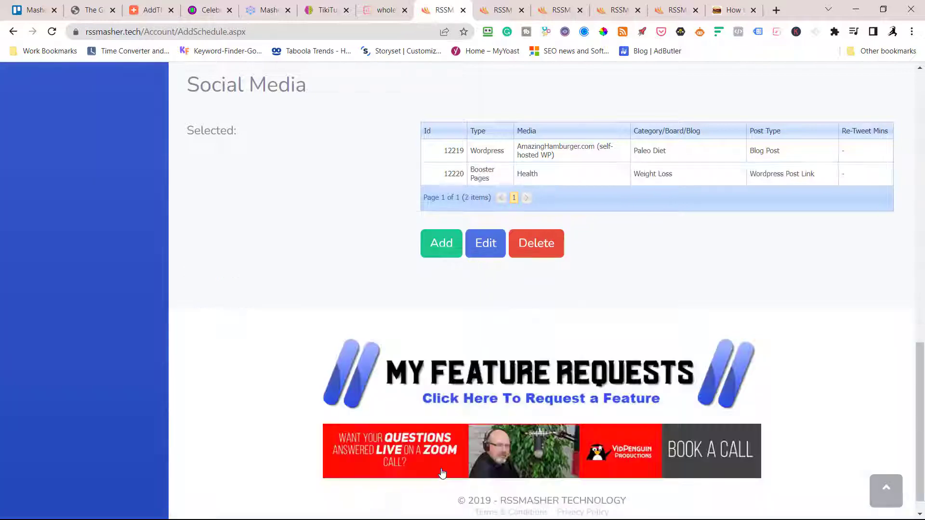
Step: Set the Paleo Diet (AF) schedule to active and finish editing it
scroll(442, 473, up, 10)
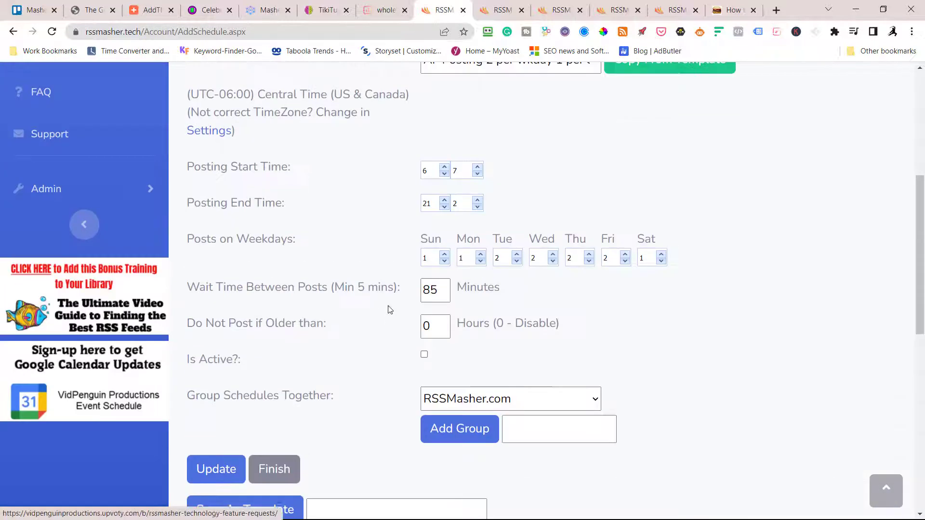
click(423, 356)
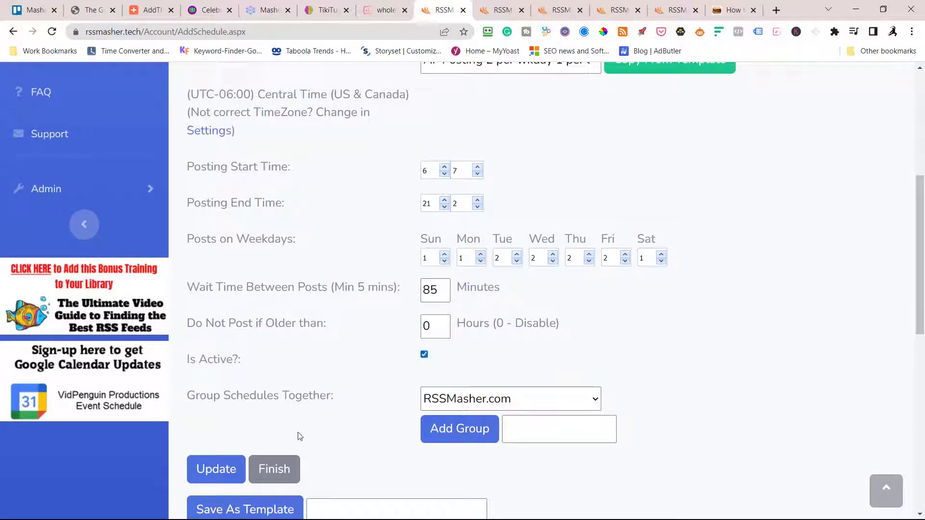
click(272, 479)
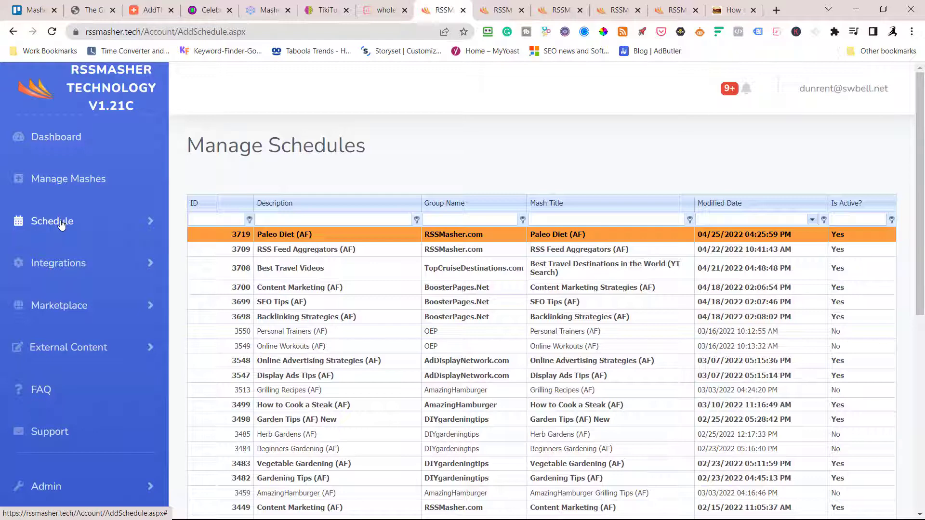
Step: Filter the Collected Data page by the Paleo Diet (AF) mash to check its collected articles
click(61, 224)
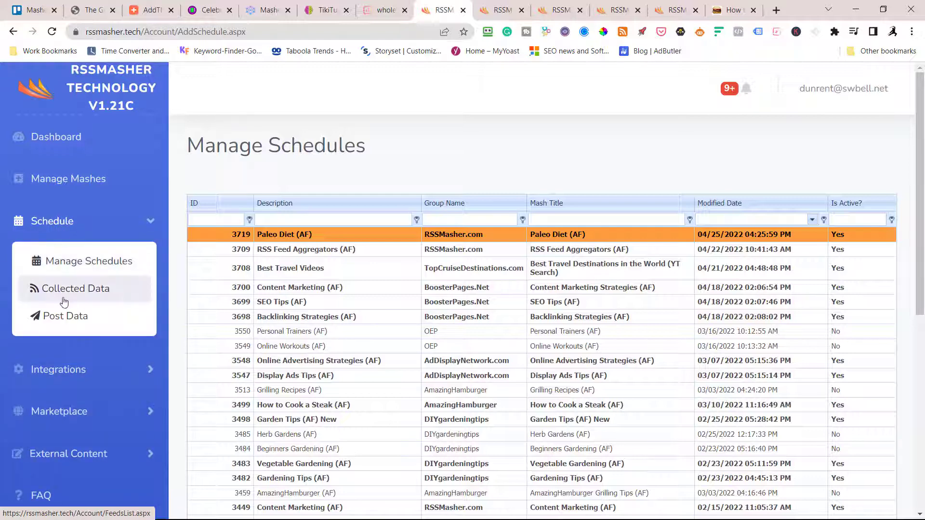
click(62, 292)
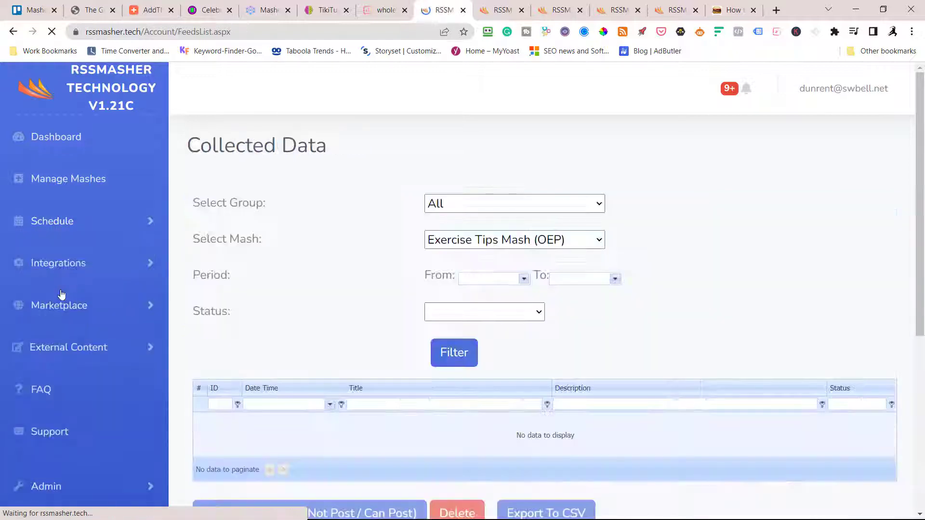
click(501, 206)
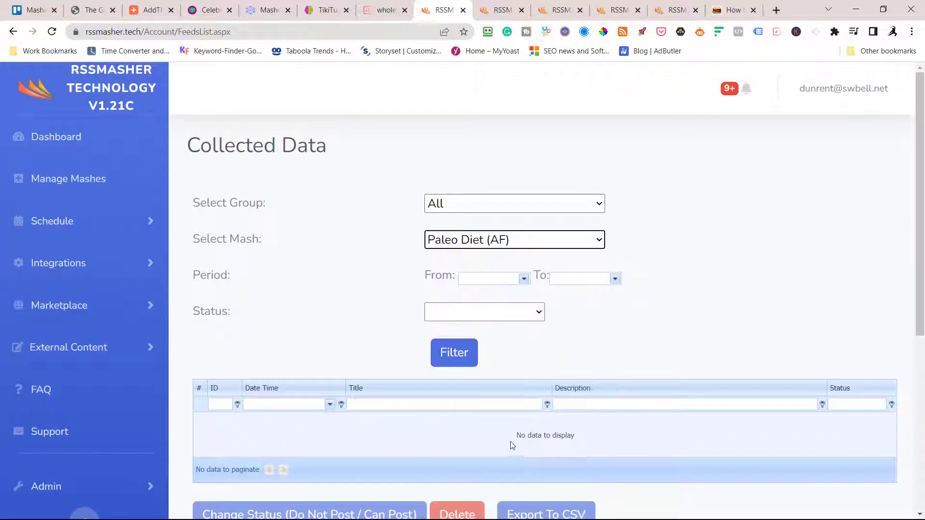
click(452, 354)
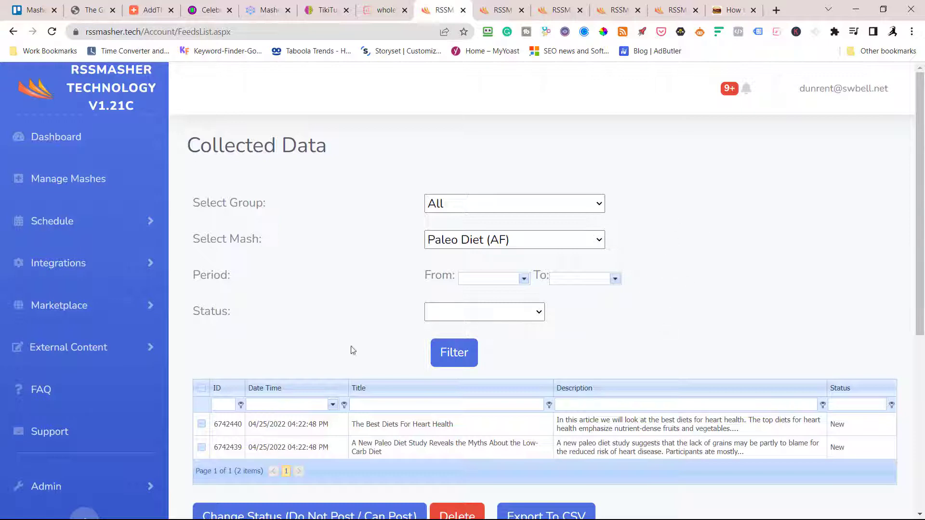
Step: Filter the Post Data page by the Paleo Diet (AF) schedule and its AmazingHamburger.com WordPress destination
click(56, 223)
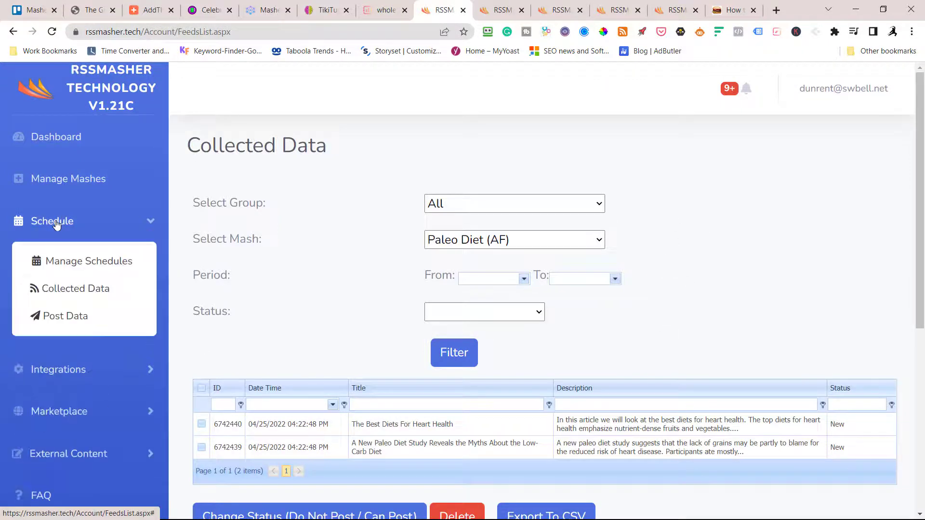
click(66, 316)
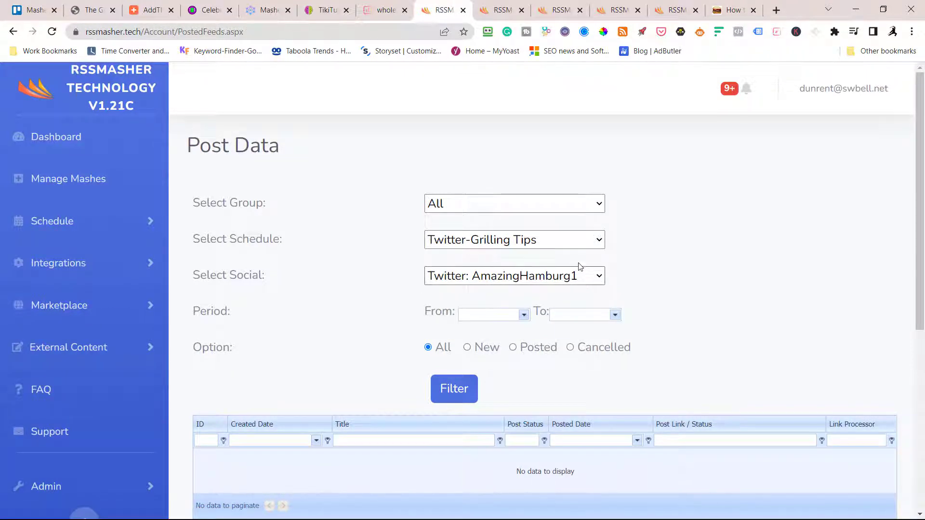
click(597, 242)
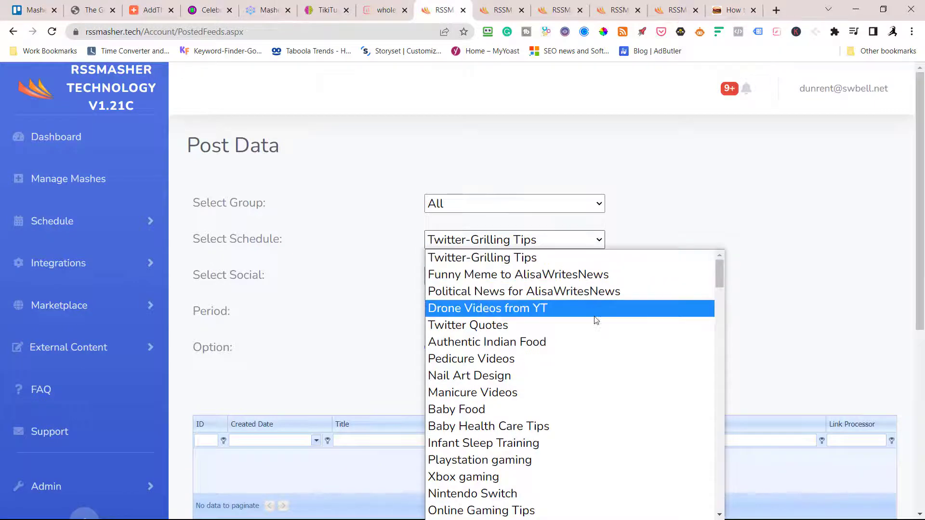
scroll(595, 318, down, 15)
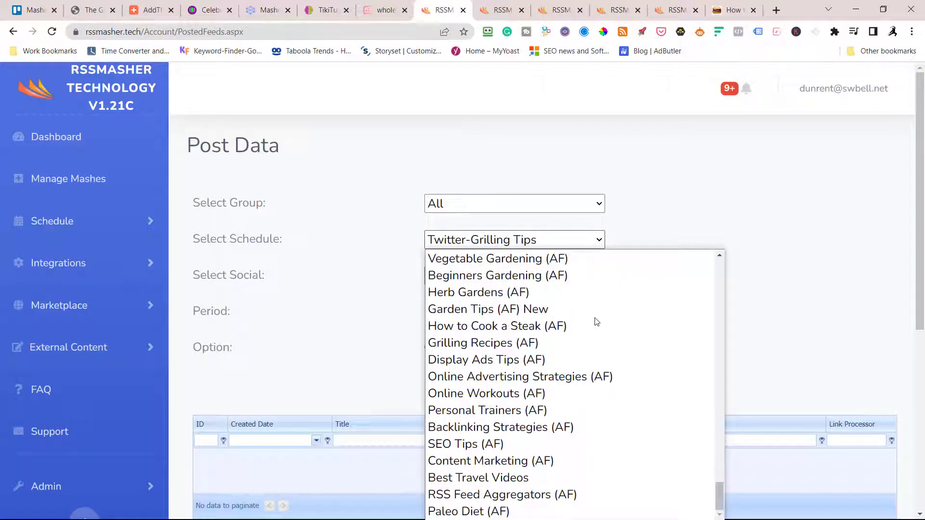
click(499, 511)
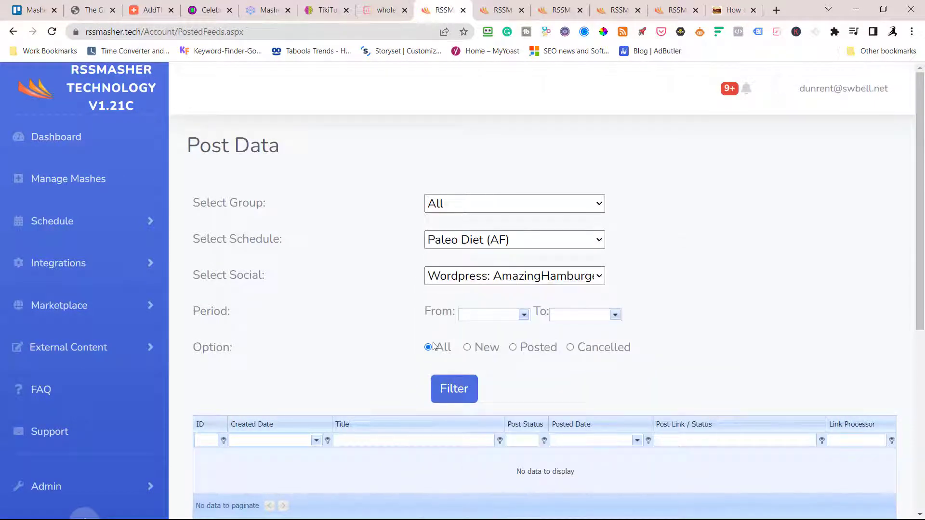
click(598, 277)
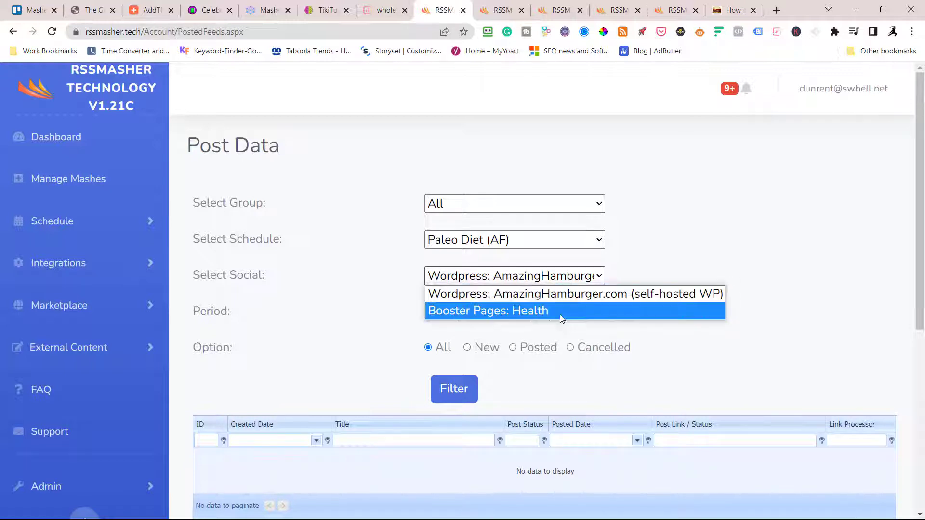
click(558, 302)
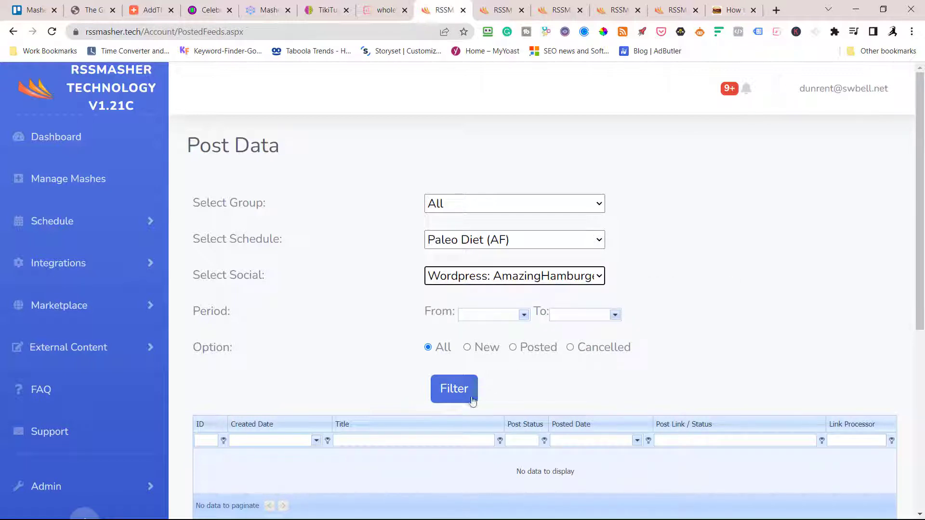
click(455, 398)
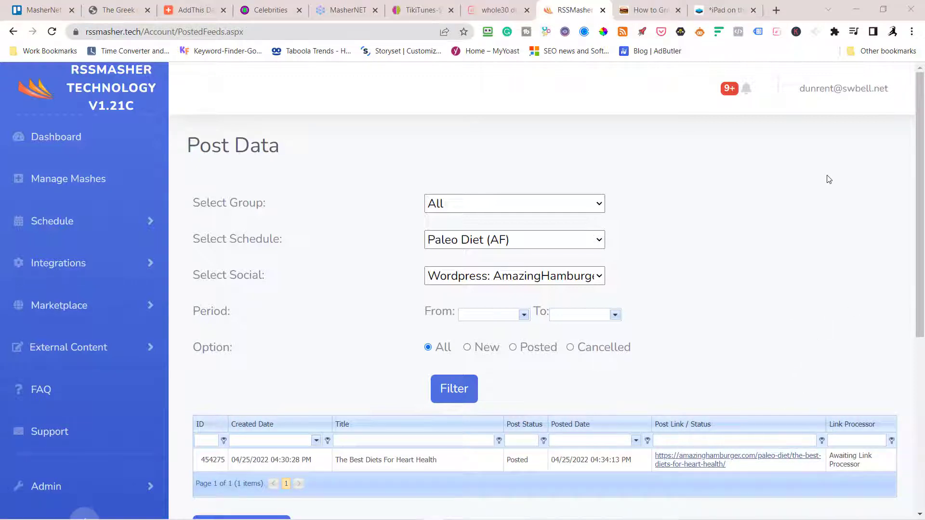
Step: Open the published "The Best Diets For Heart Health" post on AmazingHamburger.com and examine how its images appear
click(715, 462)
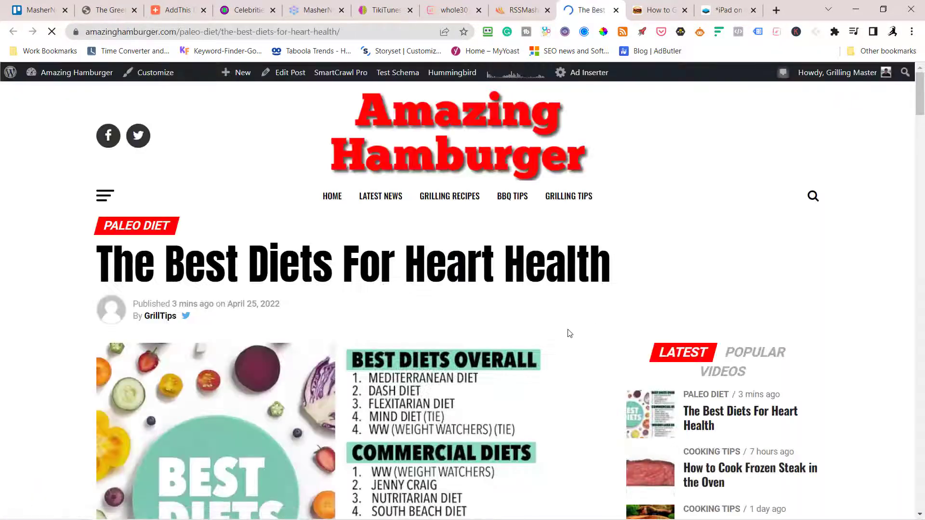
scroll(567, 330, down, 8)
scroll(421, 273, up, 2)
scroll(420, 274, up, 5)
scroll(421, 322, down, 10)
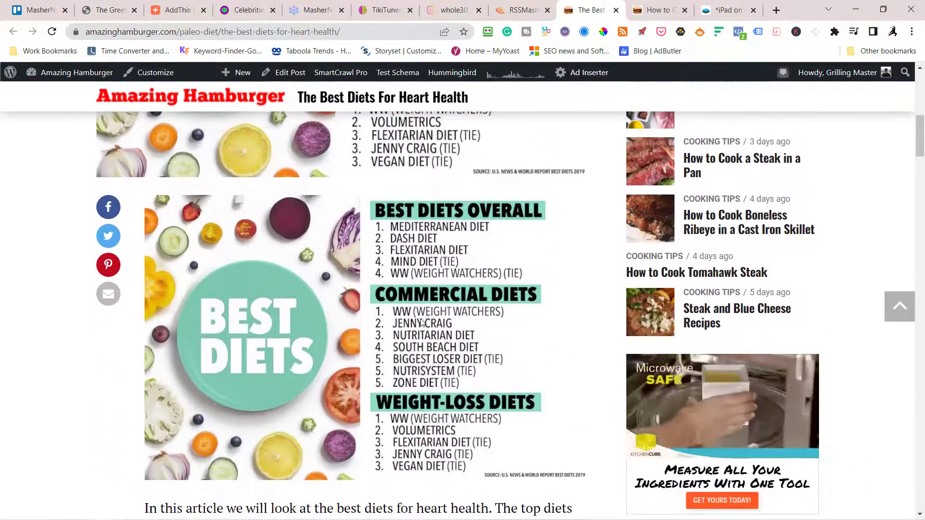
Step: Return to RSSMasher and open the Paleo Diet (AF) schedule for editing
click(529, 13)
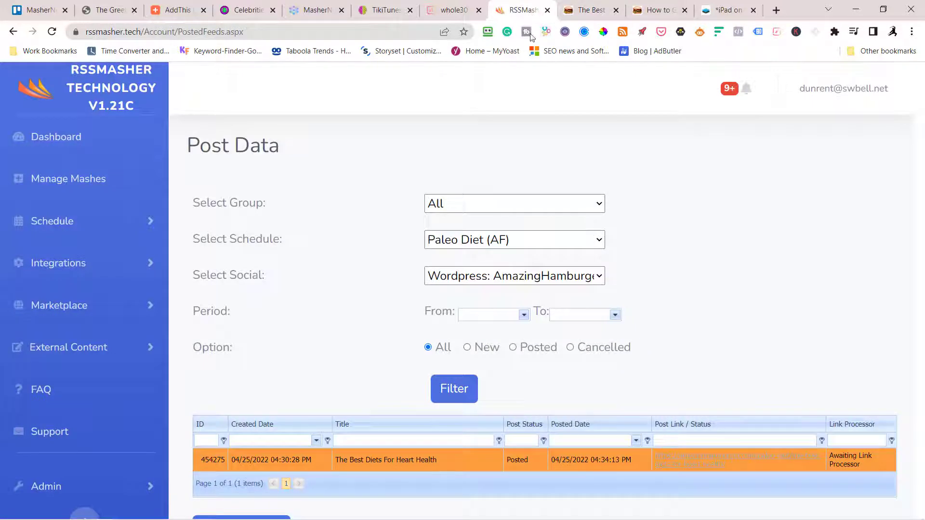
click(37, 220)
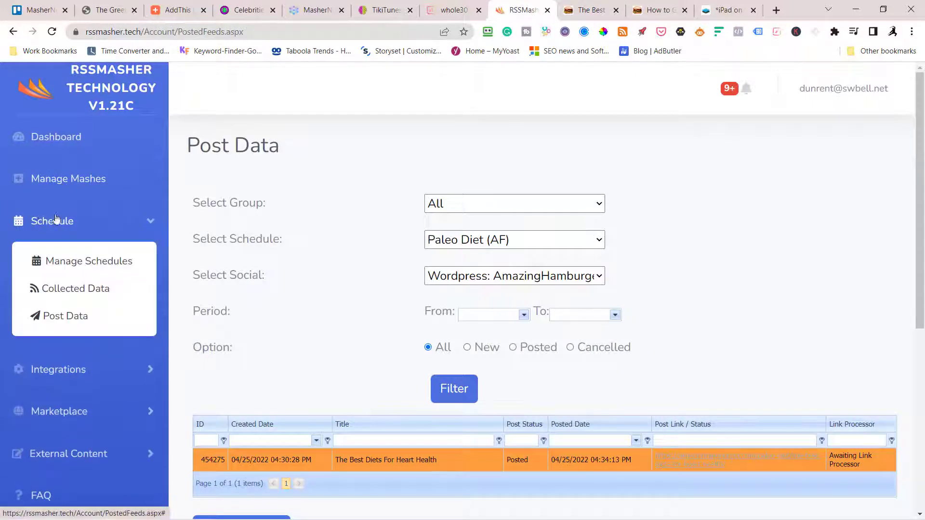
click(86, 271)
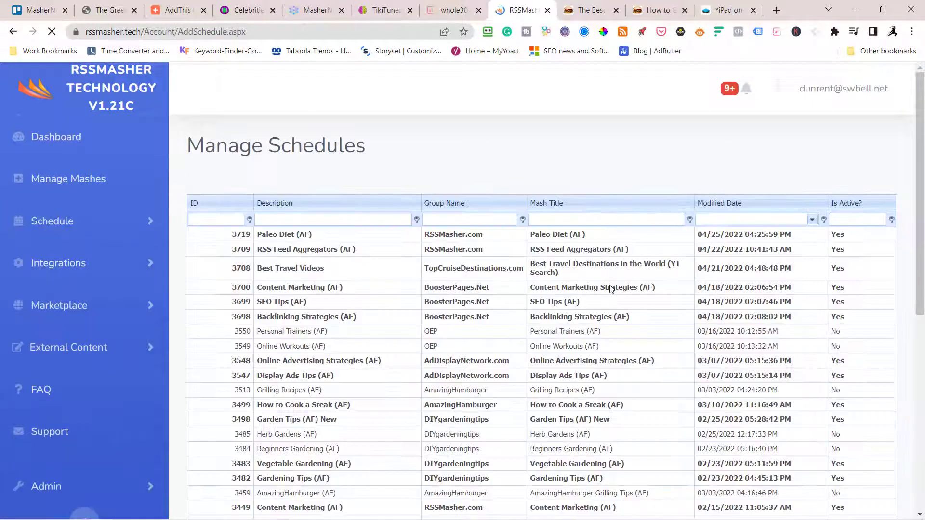
scroll(368, 238, down, 8)
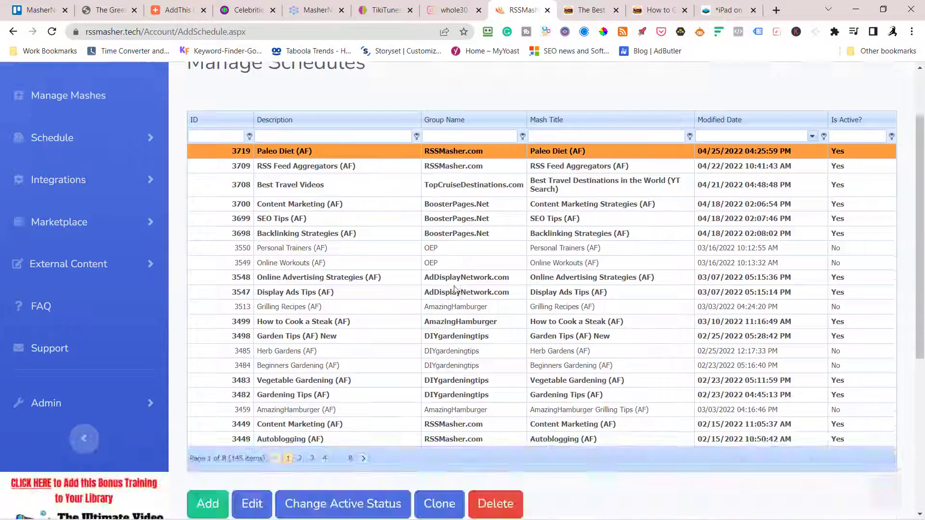
click(252, 220)
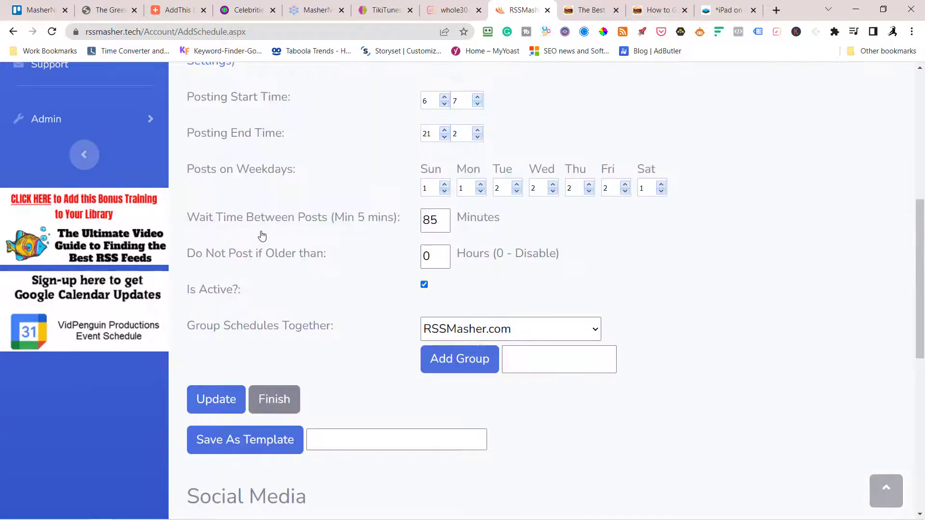
scroll(373, 260, down, 8)
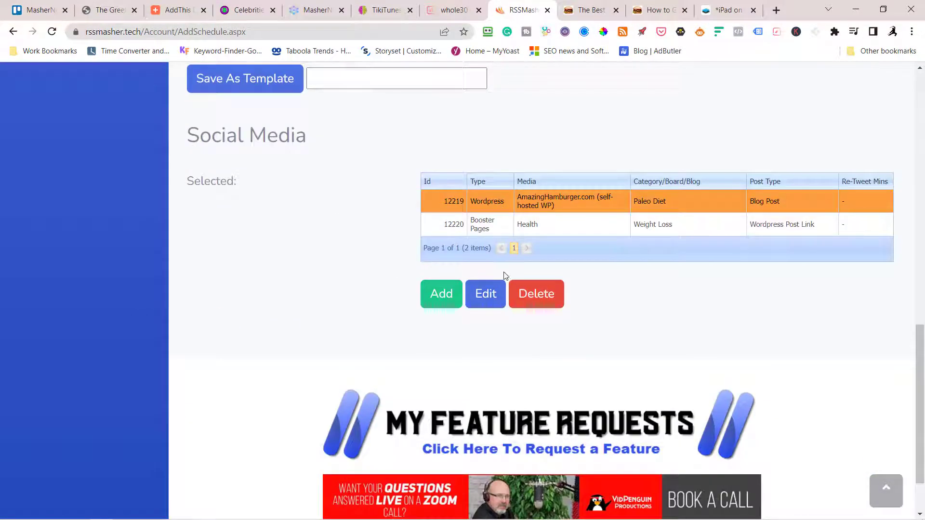
Step: Enable Exclude first image from post for the schedule's AmazingHamburger.com WordPress destination and save the change
click(487, 295)
scroll(492, 303, down, 2)
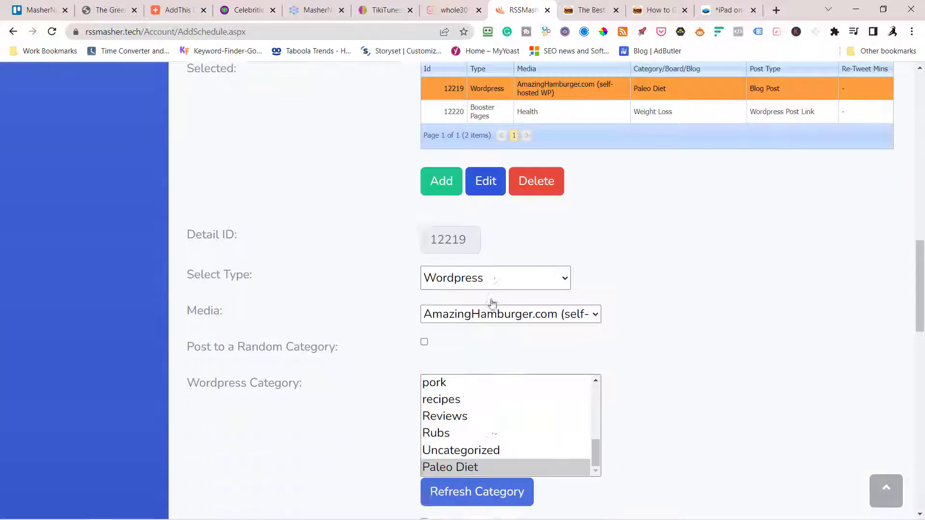
scroll(492, 302, down, 3)
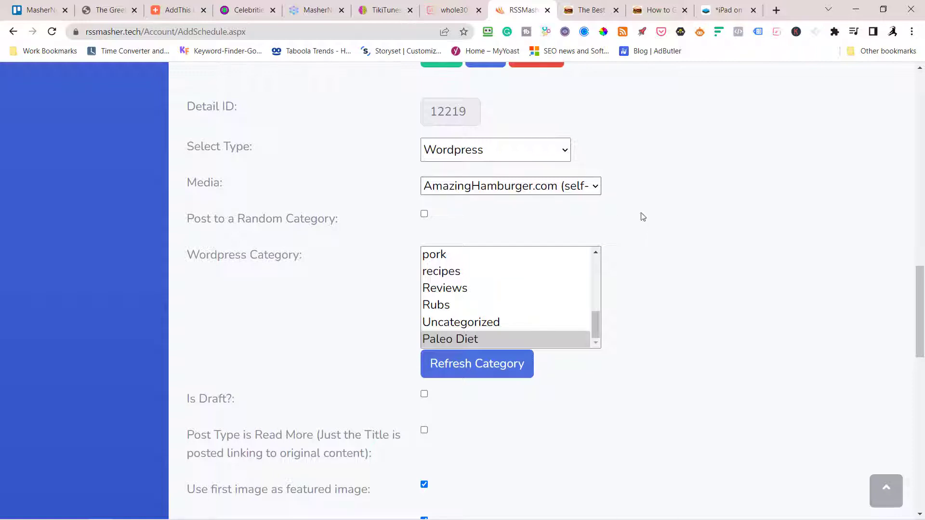
scroll(718, 204, down, 5)
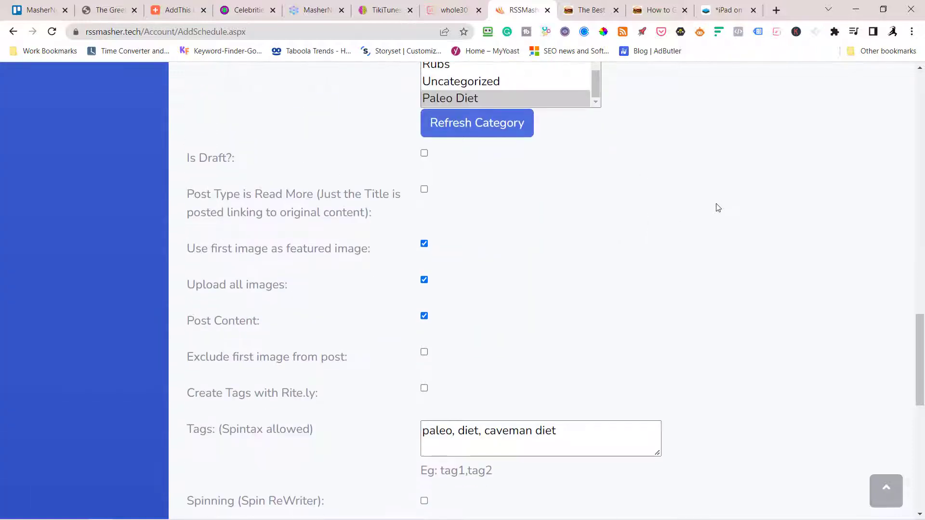
scroll(718, 207, down, 3)
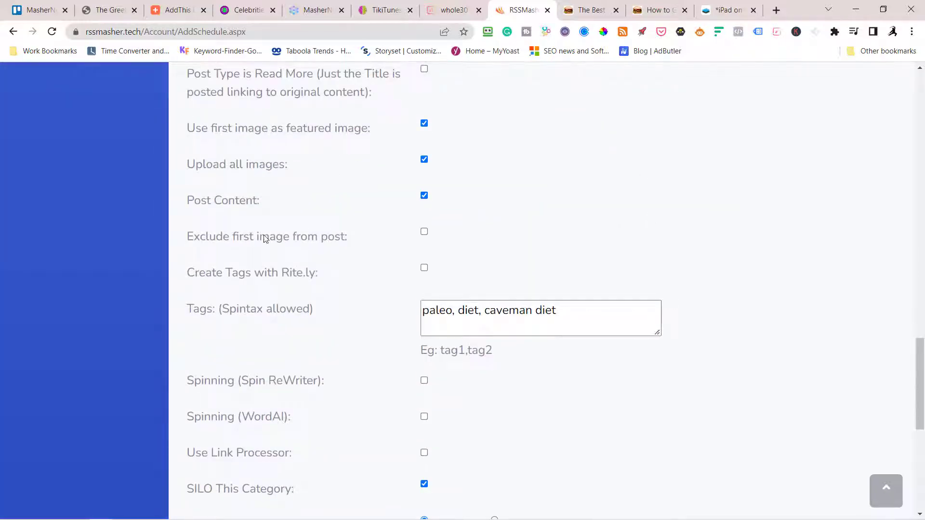
click(424, 232)
scroll(568, 255, down, 3)
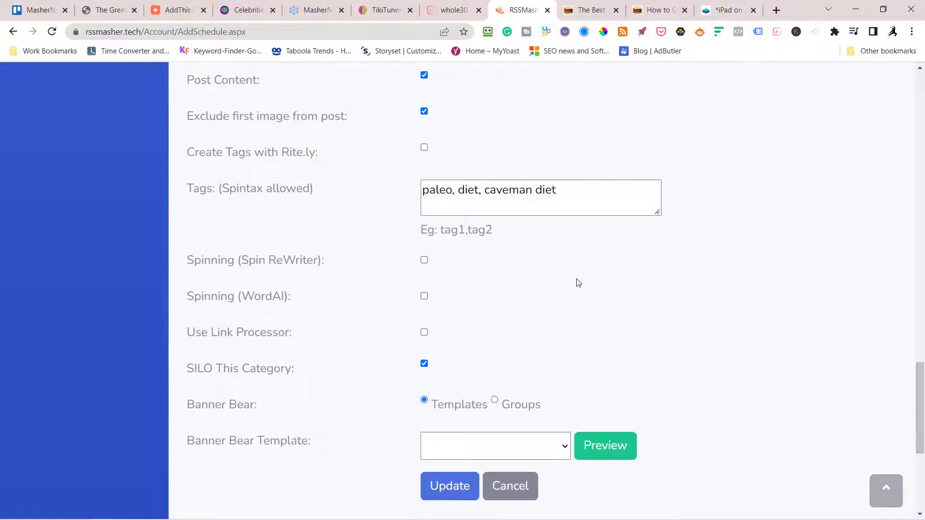
scroll(586, 331, down, 3)
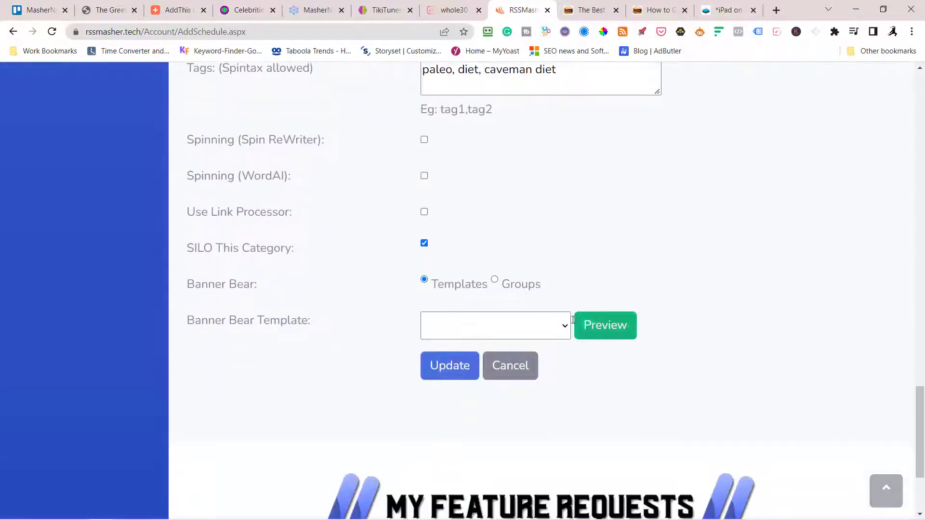
click(460, 374)
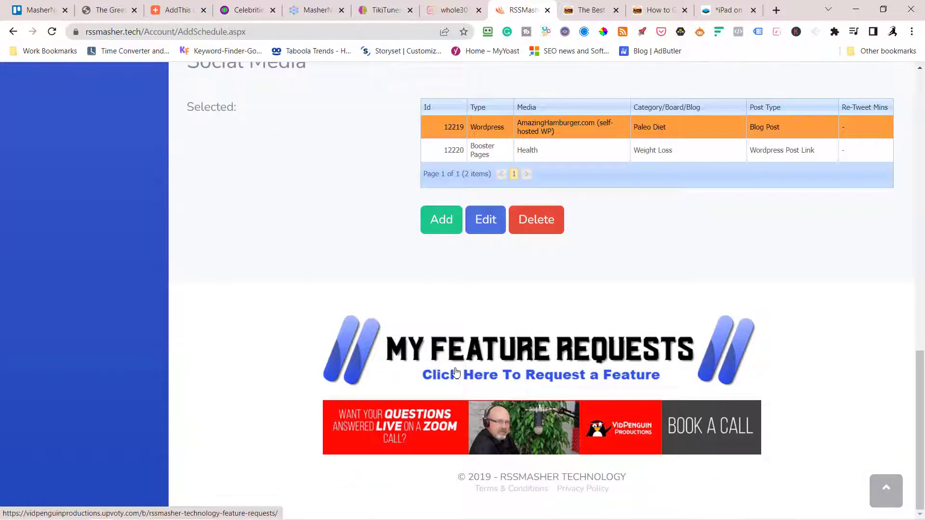
Step: Update the Paleo Diet (AF) schedule and finish editing it, returning to the schedule list
scroll(455, 374, up, 5)
click(212, 204)
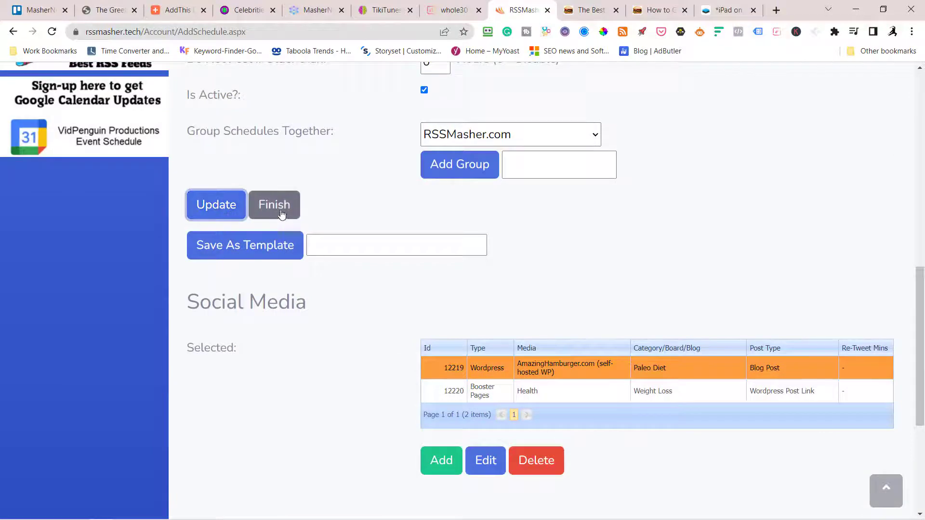
click(282, 214)
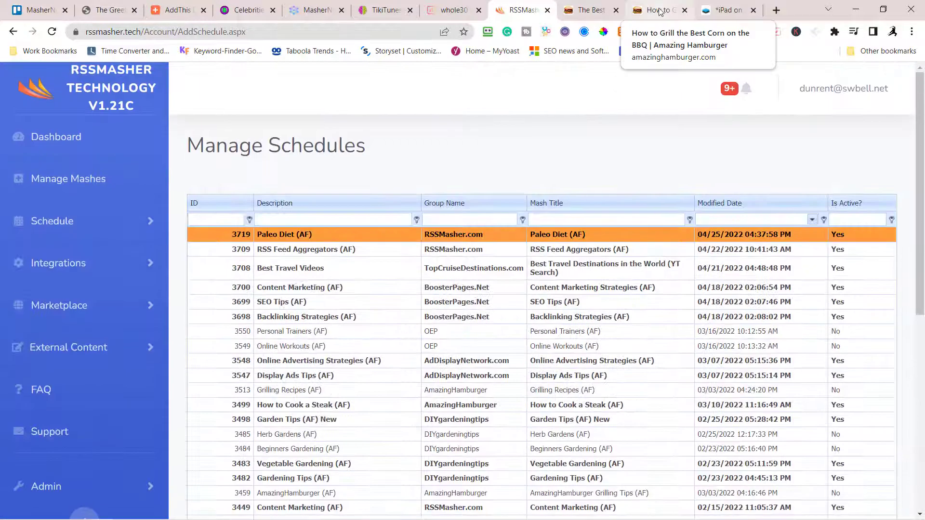
Step: Open "The Best Diets For Heart Health" post for editing on AmazingHamburger.com, delete the first image in its content, and update the post
click(657, 10)
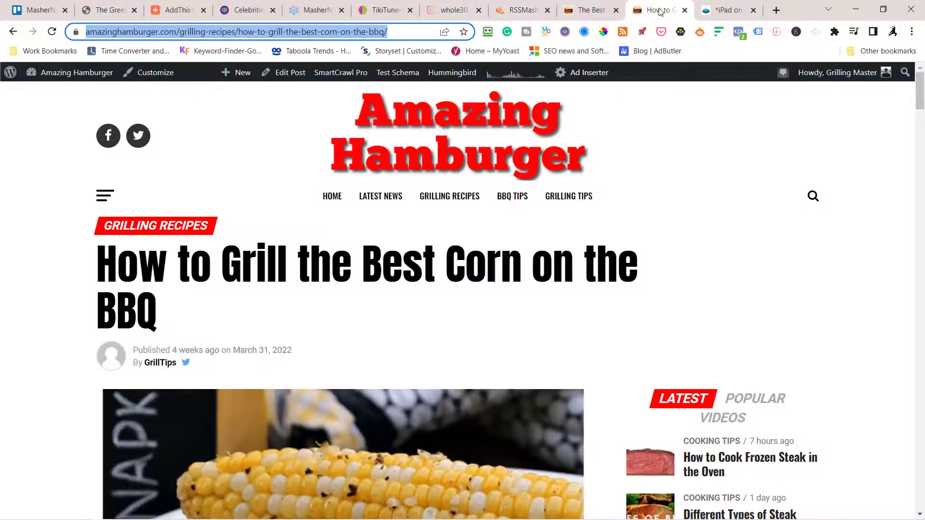
click(591, 10)
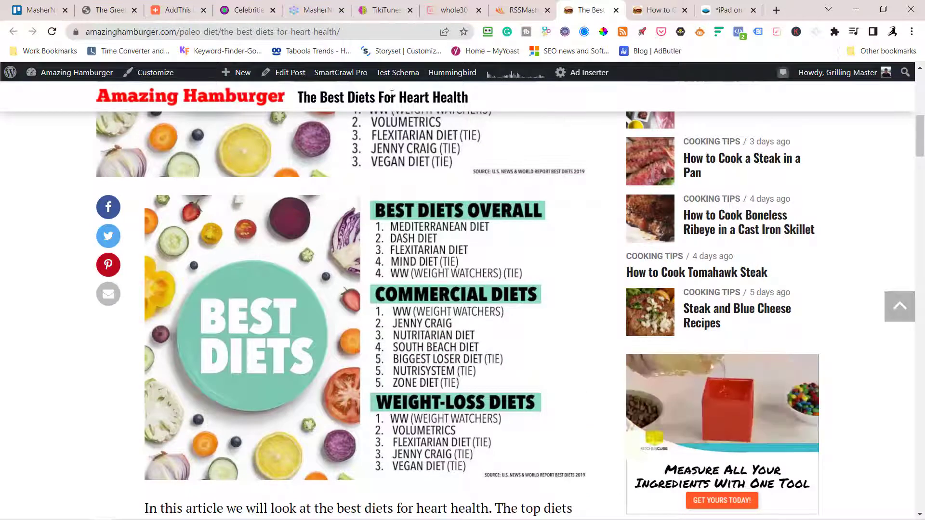
click(295, 76)
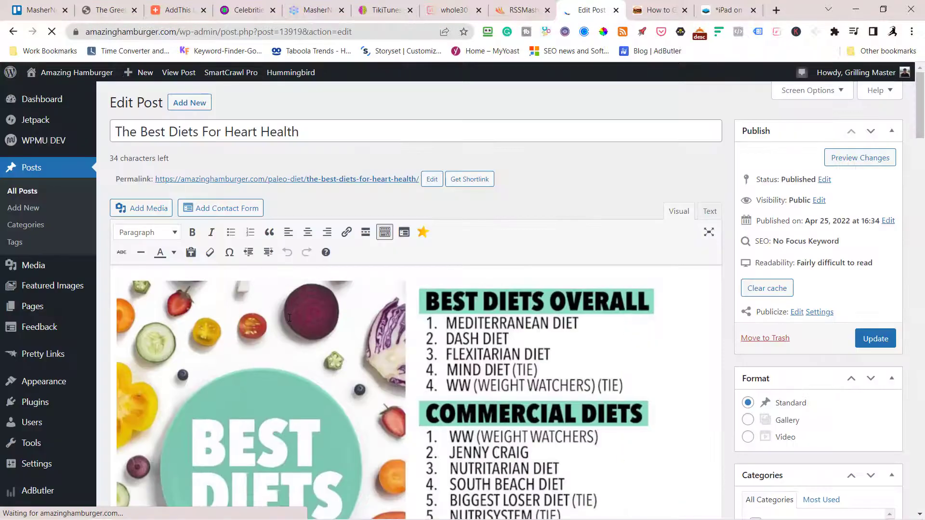
click(289, 318)
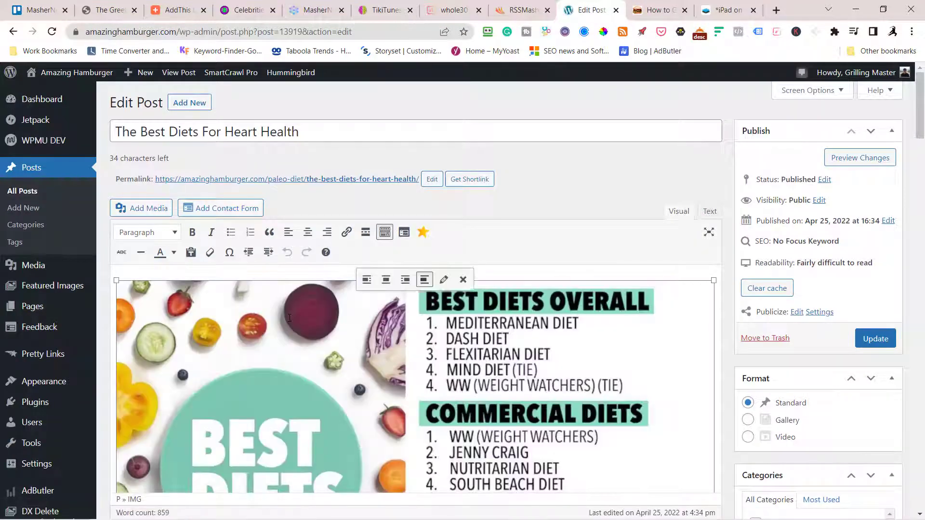
key(Delete)
key(Delete)
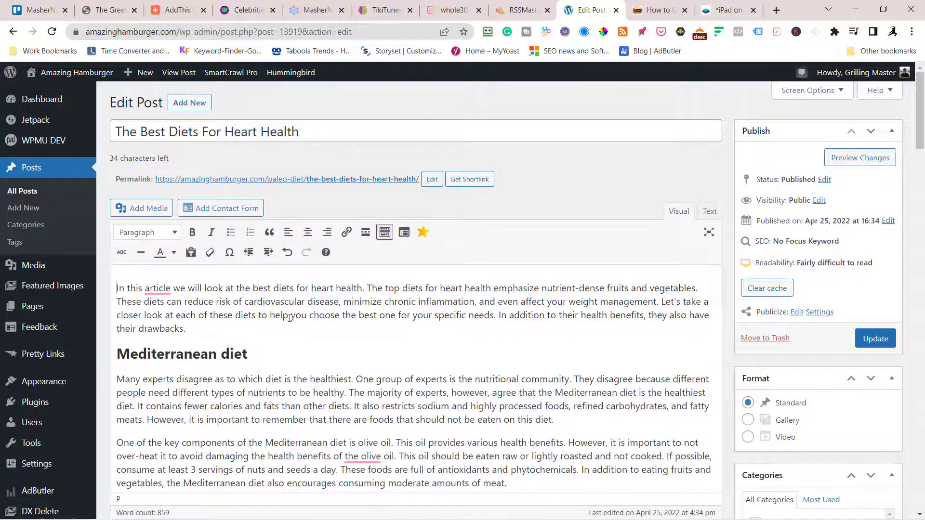
click(880, 342)
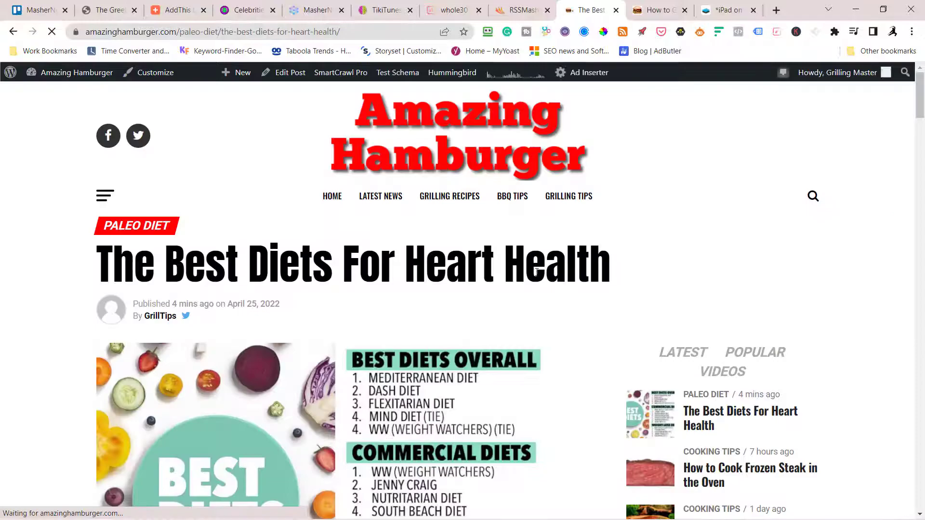
Step: View the updated "The Best Diets For Heart Health" post and examine its images, section headings and embedded ads
scroll(539, 286, down, 10)
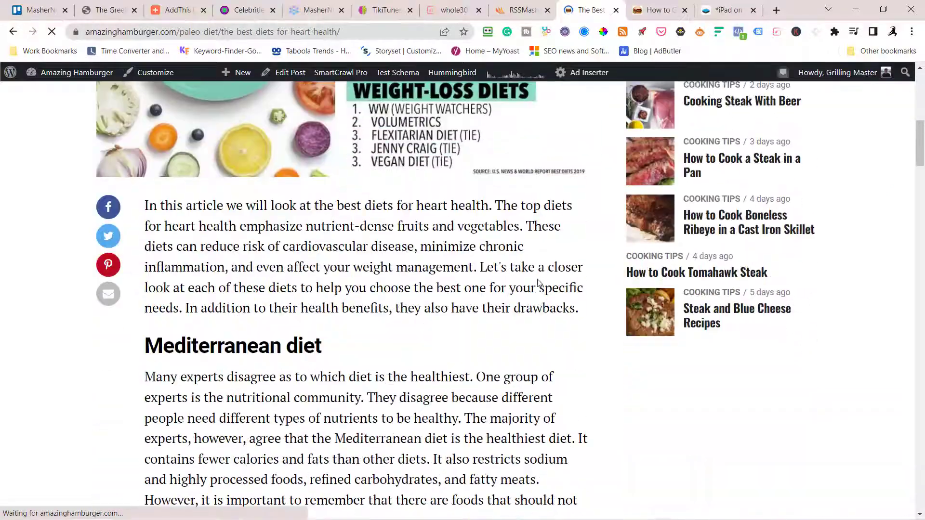
scroll(525, 292, down, 4)
scroll(525, 291, down, 15)
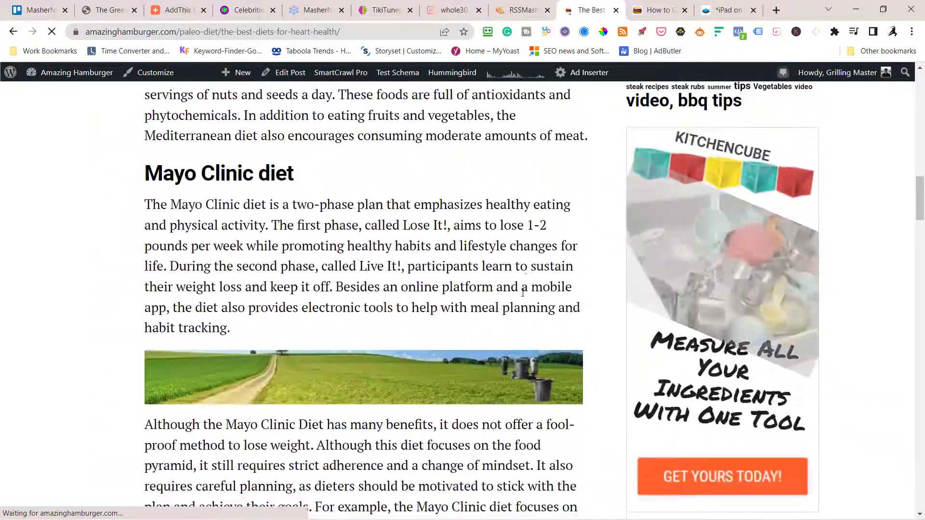
scroll(522, 293, down, 20)
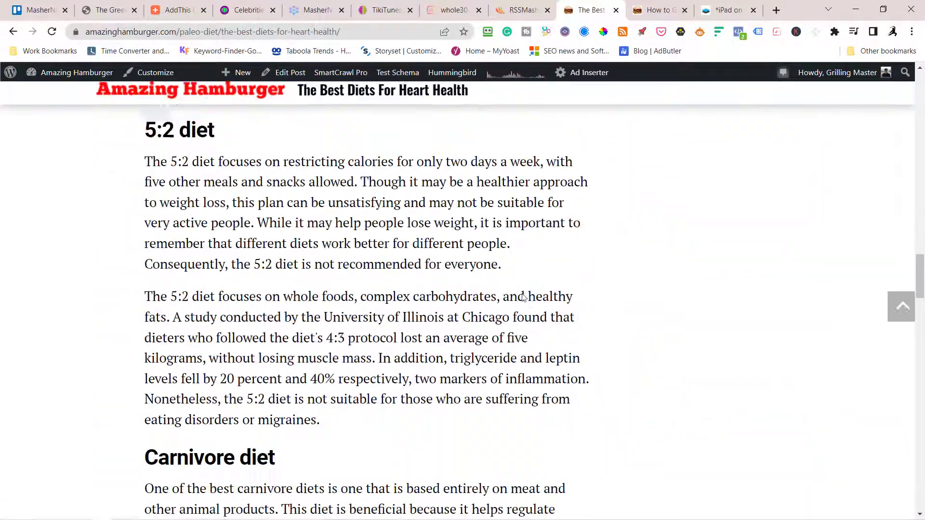
scroll(522, 293, down, 3)
scroll(523, 292, up, 18)
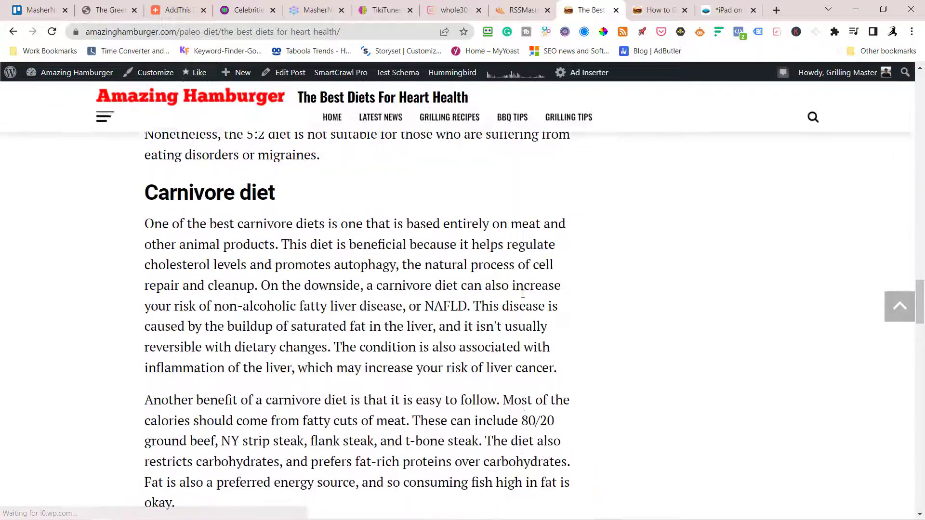
scroll(522, 293, up, 9)
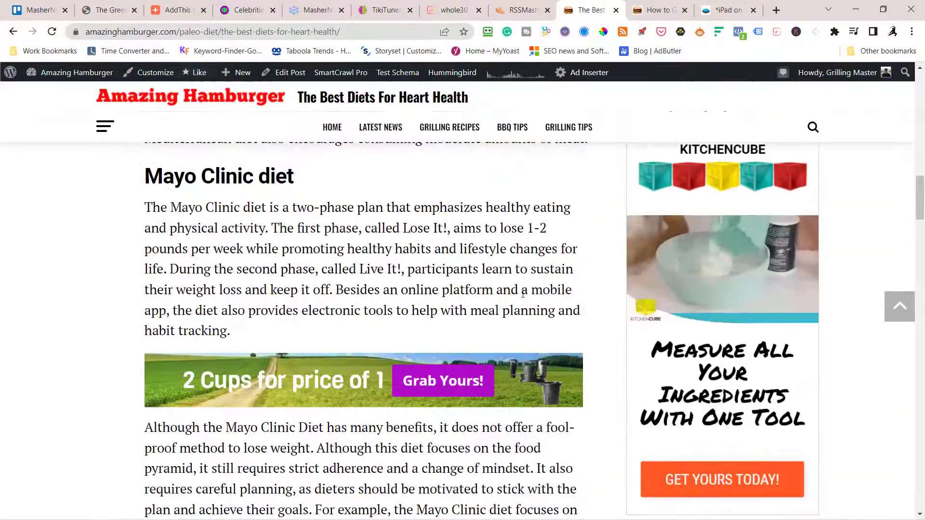
scroll(523, 292, up, 8)
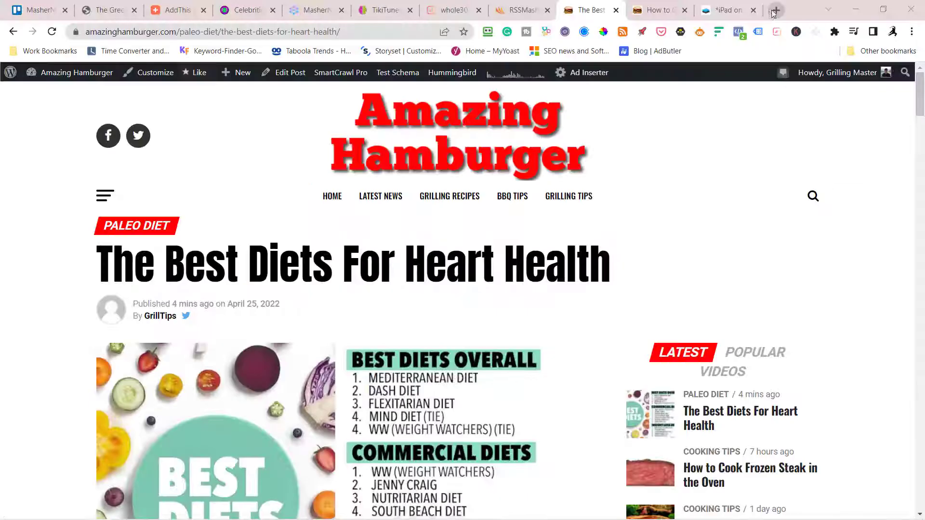
Step: Search Google for "paleo diets" in a new browser tab and examine the Related Keywords list beside the results
click(776, 10)
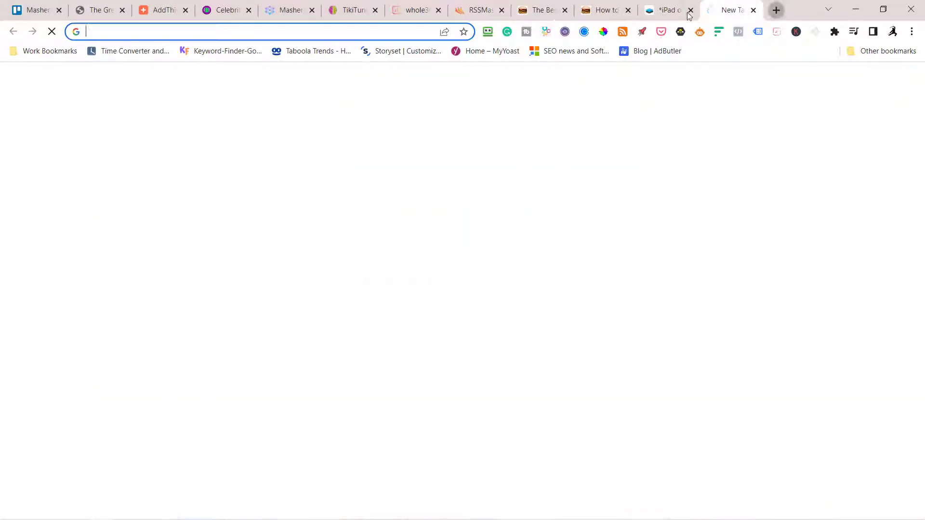
click(359, 31)
text(pal)
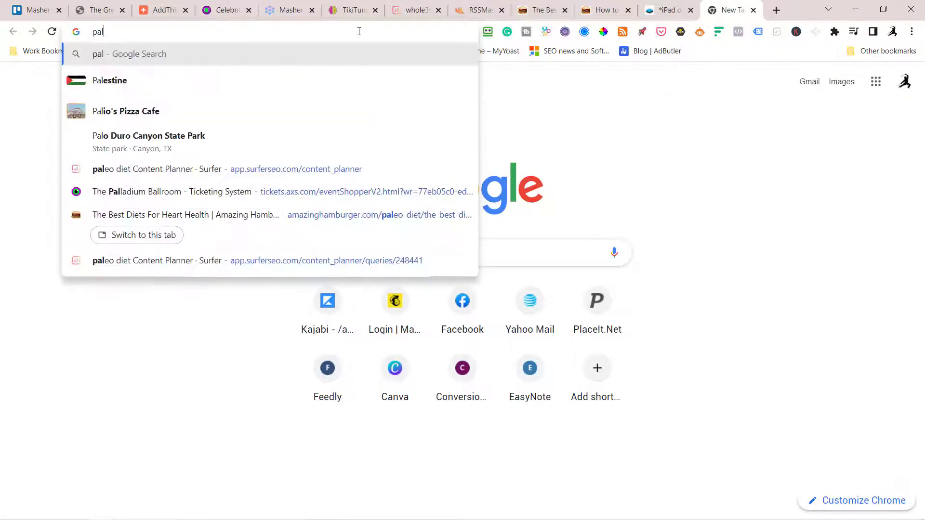
text(eo diets)
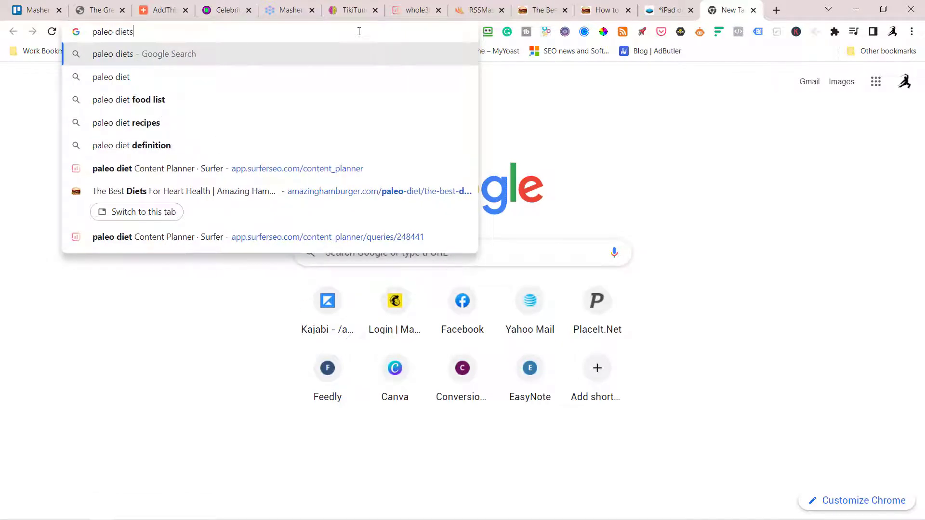
key(Return)
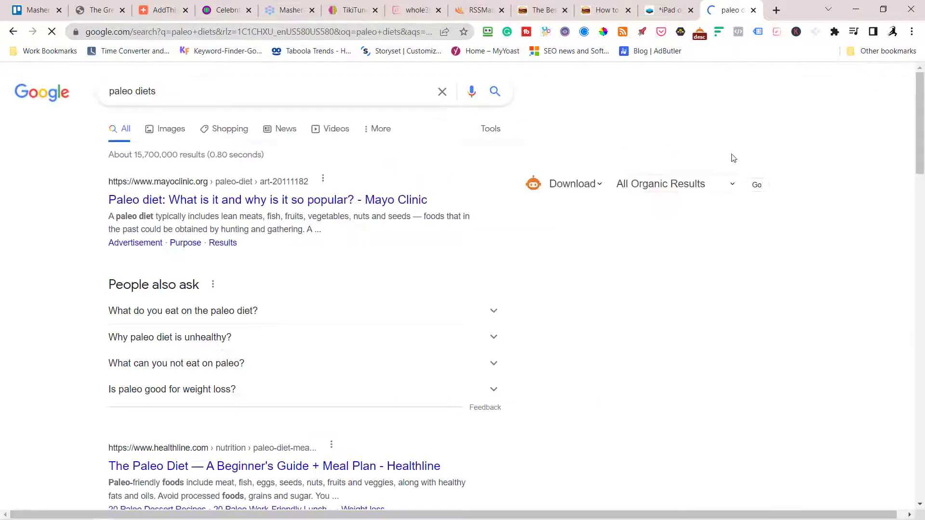
scroll(732, 167, down, 2)
scroll(731, 168, down, 2)
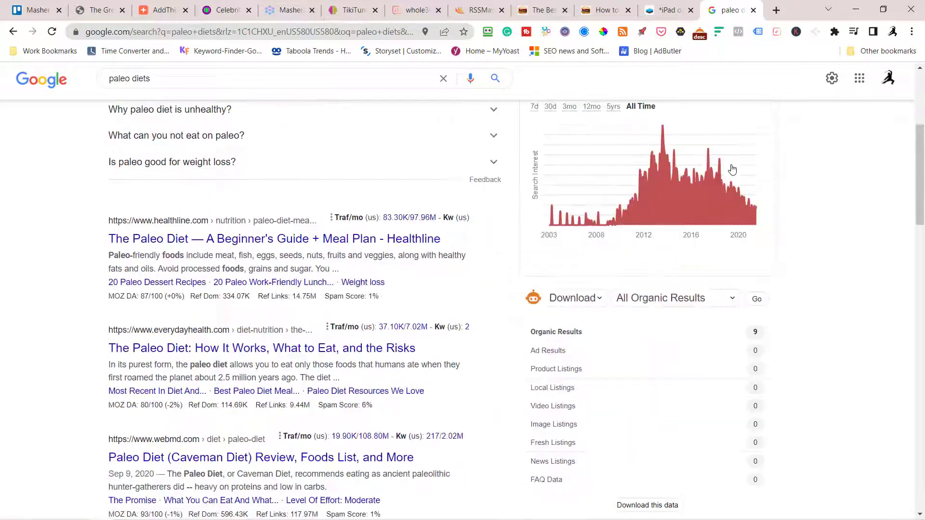
scroll(733, 171, down, 6)
scroll(733, 176, down, 3)
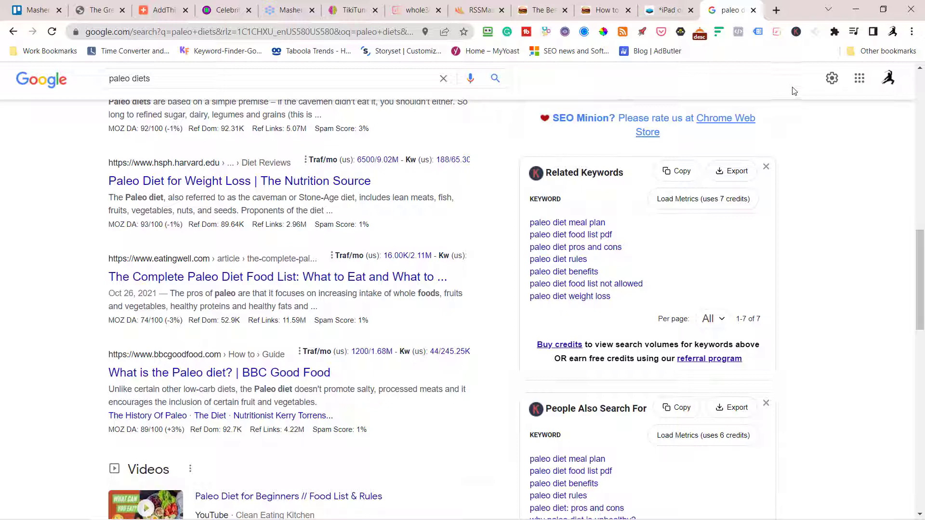
Step: Return to RSSMasher and start adding a new campaign under Article Forge Campaigns
click(476, 11)
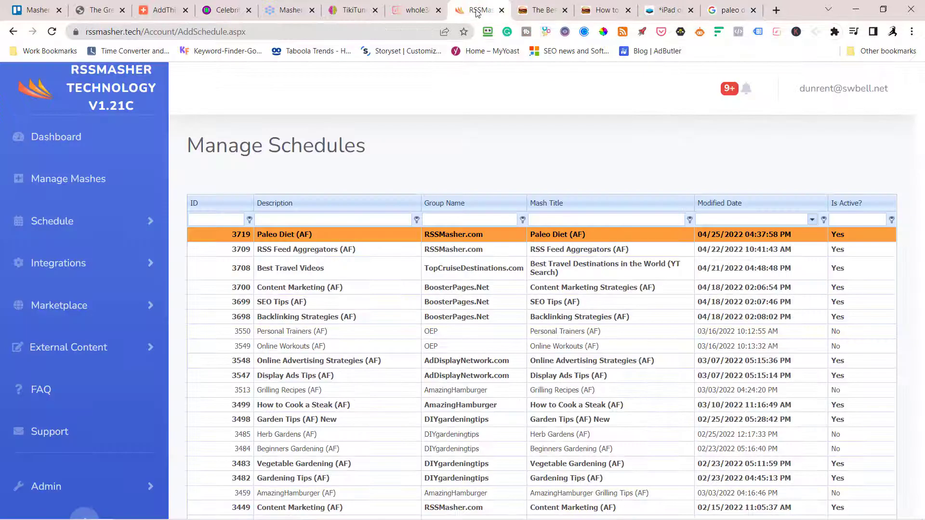
click(84, 348)
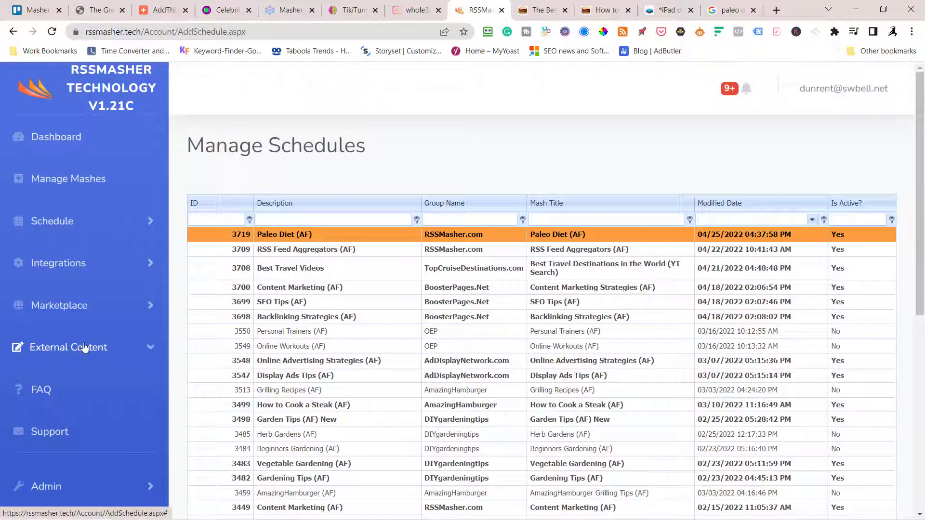
click(70, 416)
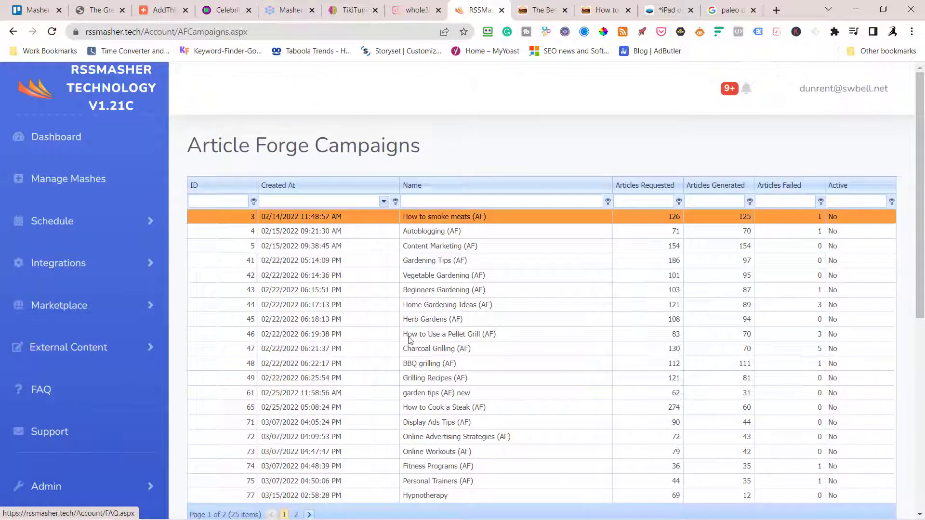
scroll(409, 339, down, 5)
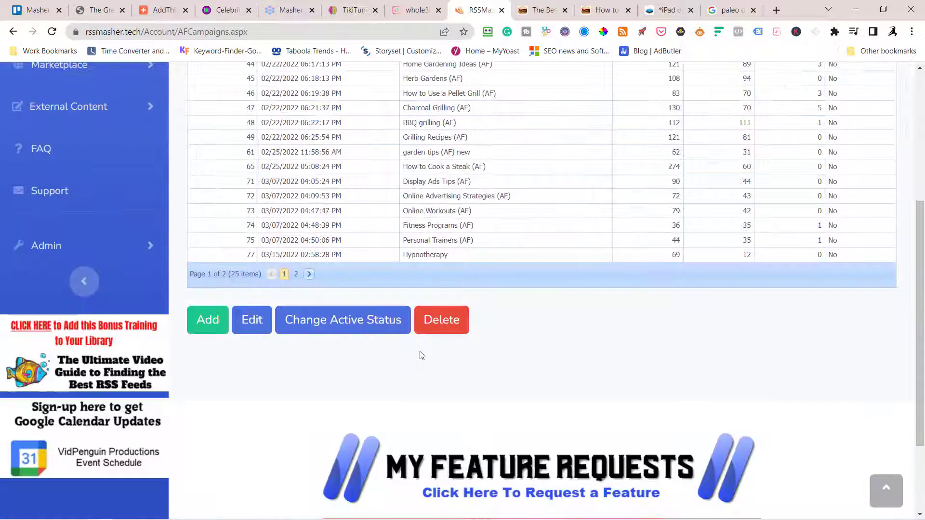
click(216, 326)
scroll(458, 184, up, 5)
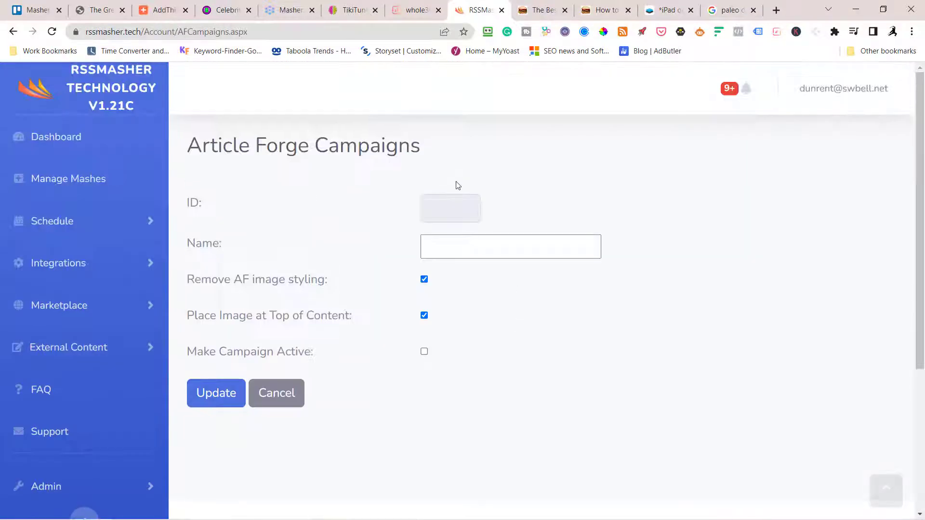
Step: Name the new Article Forge campaign "Paleo Diet (AF) KE" and save it
click(465, 247)
text(Paleo )
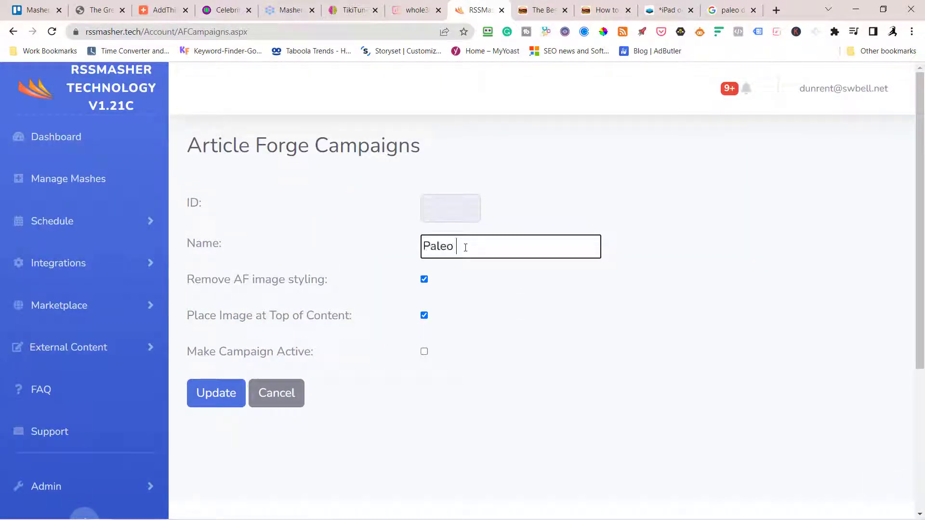
text(Diet)
key(BackSpace)
text(2)
text((AF) )
text(KE)
click(216, 395)
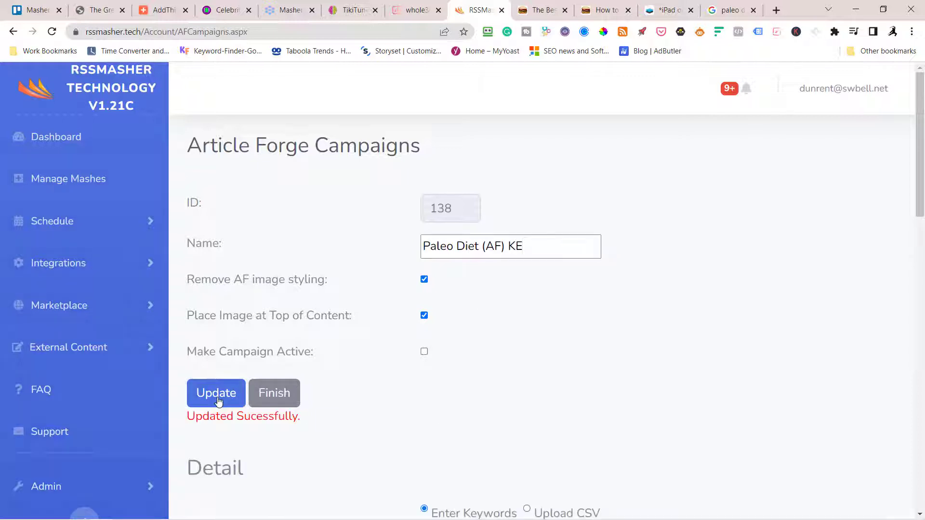
Step: Choose Upload CSV as the keyword source in the campaign's Detail section
scroll(438, 314, down, 5)
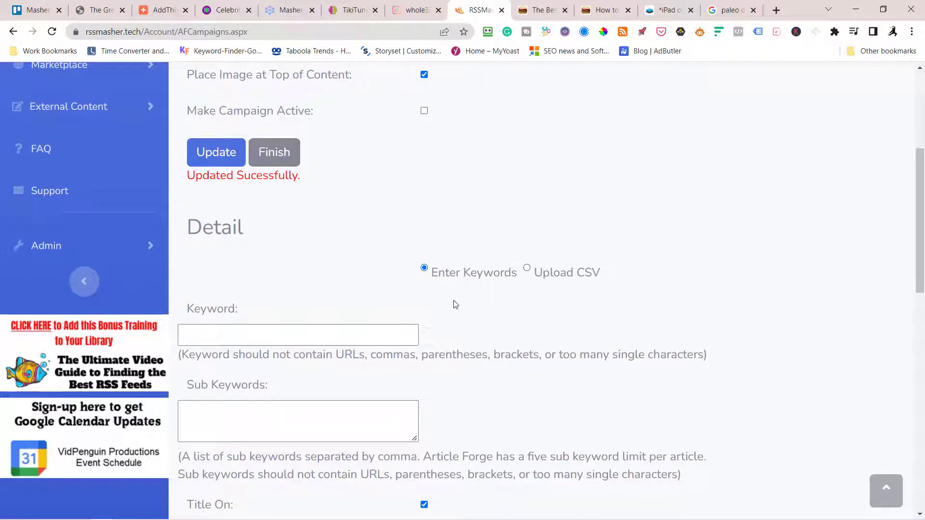
scroll(458, 273, down, 3)
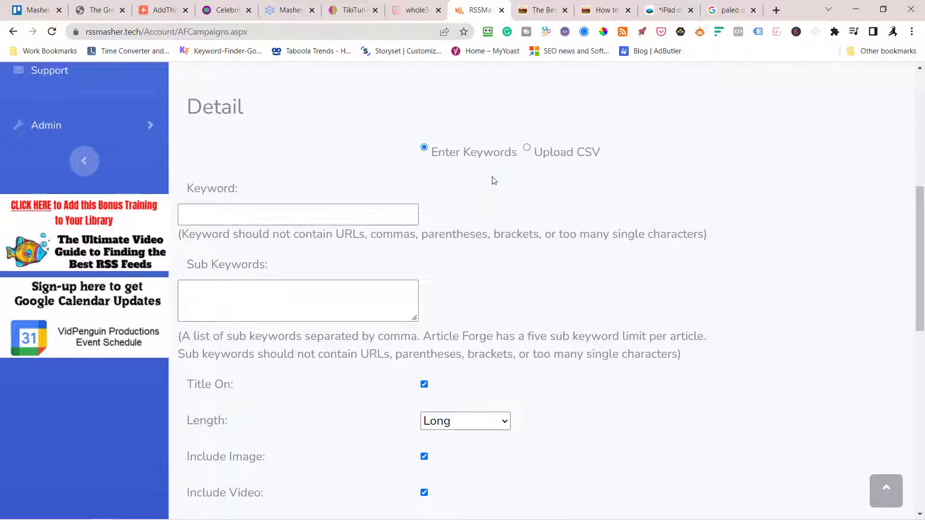
click(527, 148)
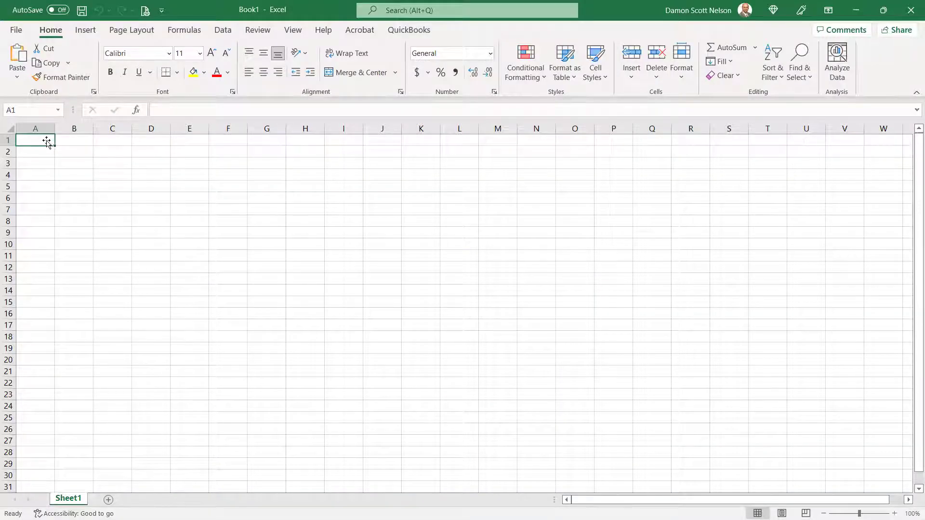
Step: In a blank Excel workbook, paste the related paleo diet keywords with their Keyword heading from A1 and enter the heading "Sub" in B1
text(Keyword paleo diet meal plan paleo diet food list pdf paleo diet pros and cons paleo diet rules paleo diet benefits paleo diet food list not allowed paleo diet weight loss)
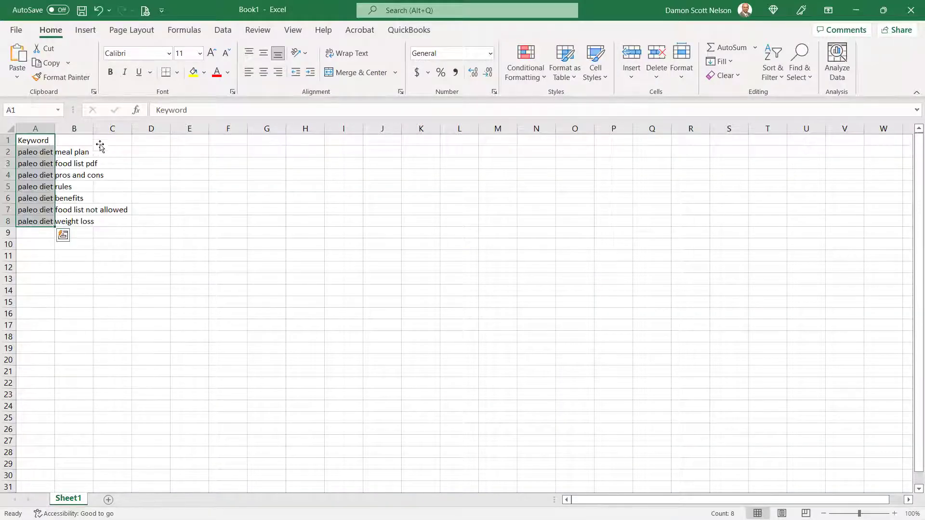
click(73, 141)
text(Sub)
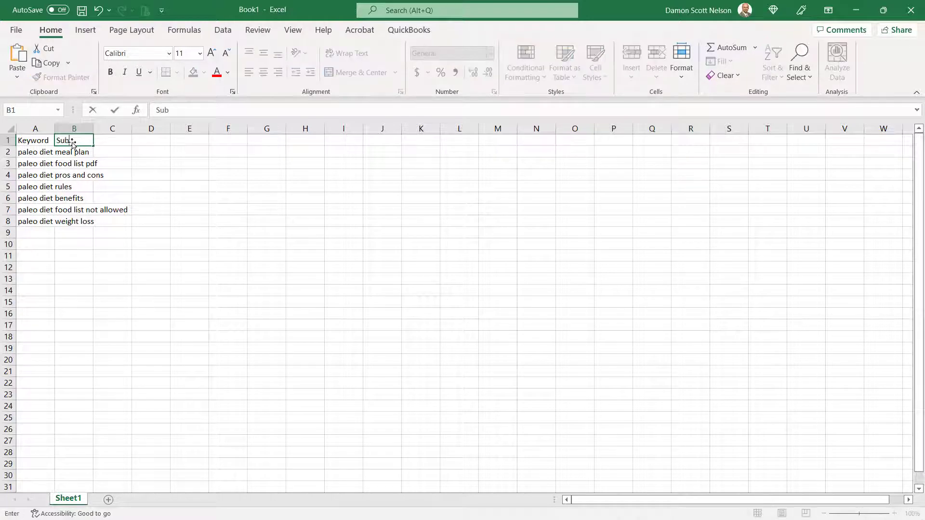
key(Return)
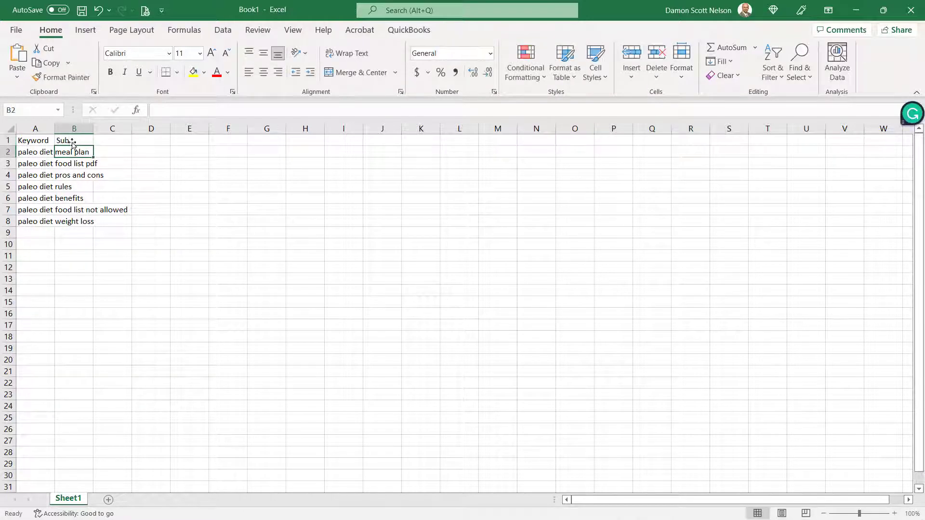
Step: Fit column A to its text and copy the paleo diet keywords from A2:A8 into B2:B8 under Sub
click(46, 127)
double_click(54, 128)
drag(48, 152, 171, 228)
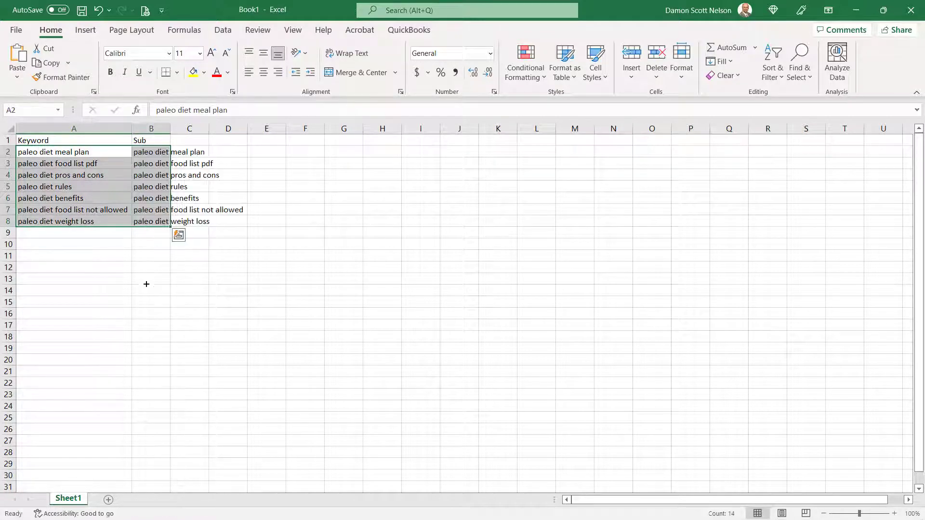
key(alt+Tab)
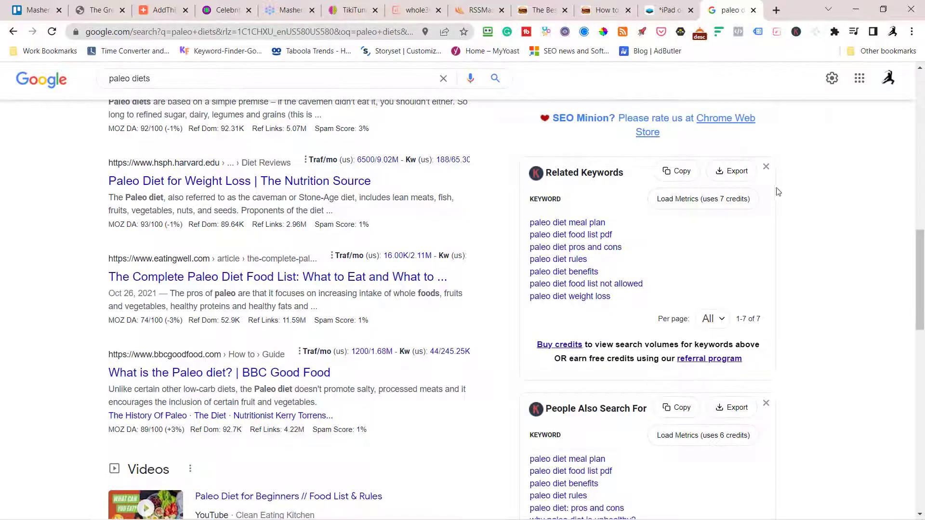
Step: Copy the Long-Tail Keywords list from the paleo diets search results and paste it into the Excel workbook at A9 and B9
scroll(755, 230, down, 8)
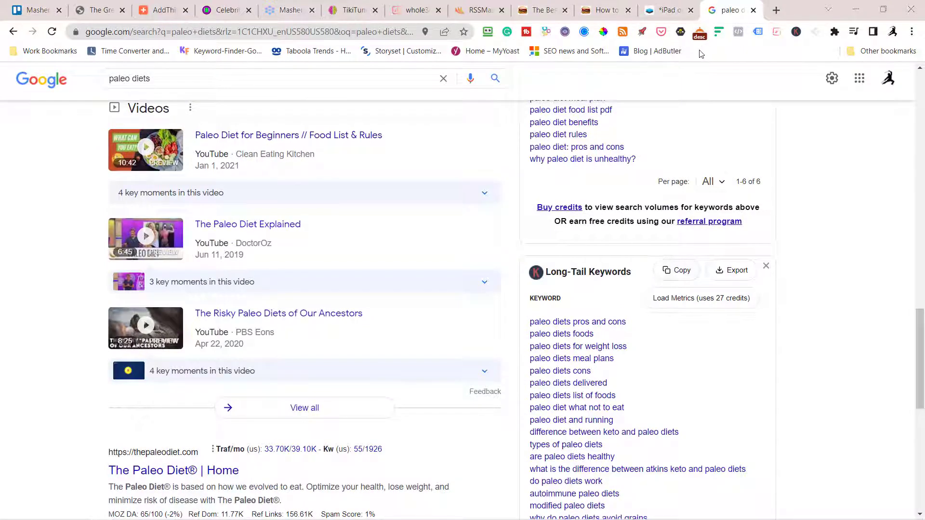
key(alt+Tab)
click(45, 235)
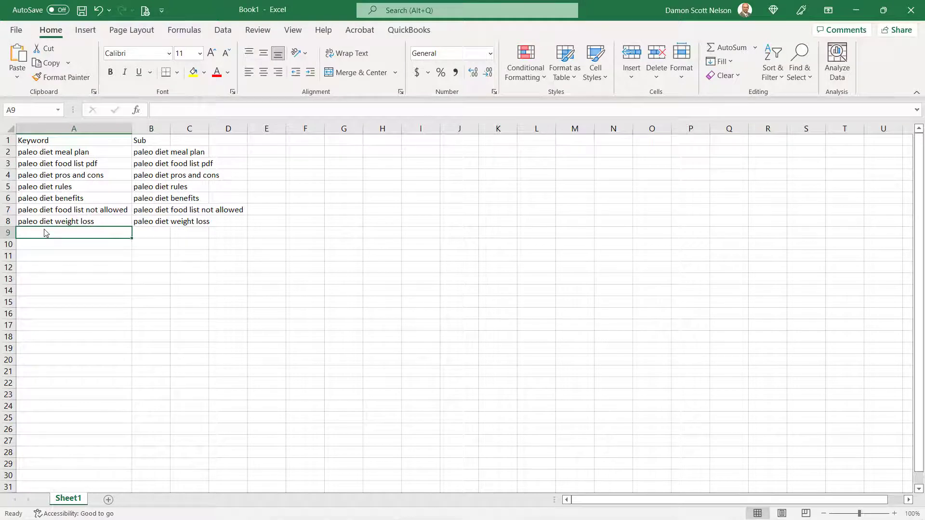
key(ctrl+v)
click(157, 235)
key(ctrl+v)
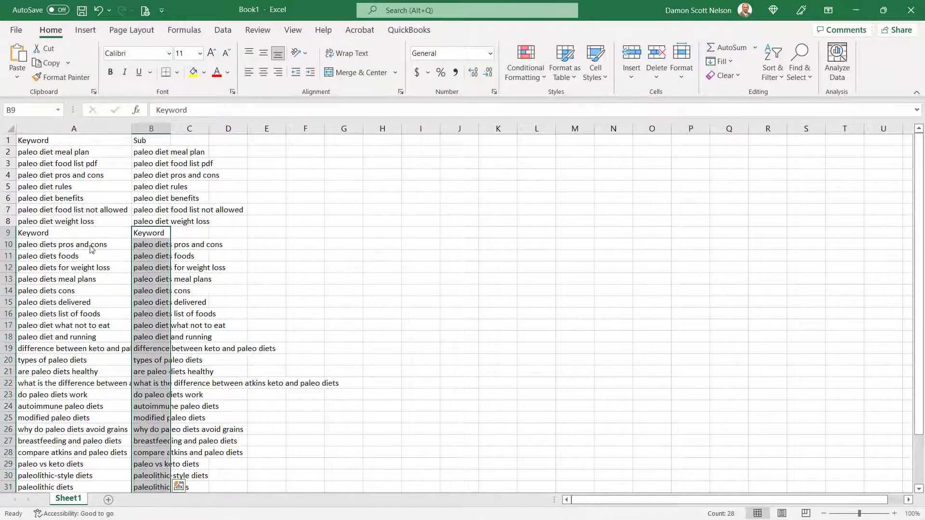
Step: Delete row 9 with the repeated Keyword headings from the sheet
click(4, 233)
right_click(4, 233)
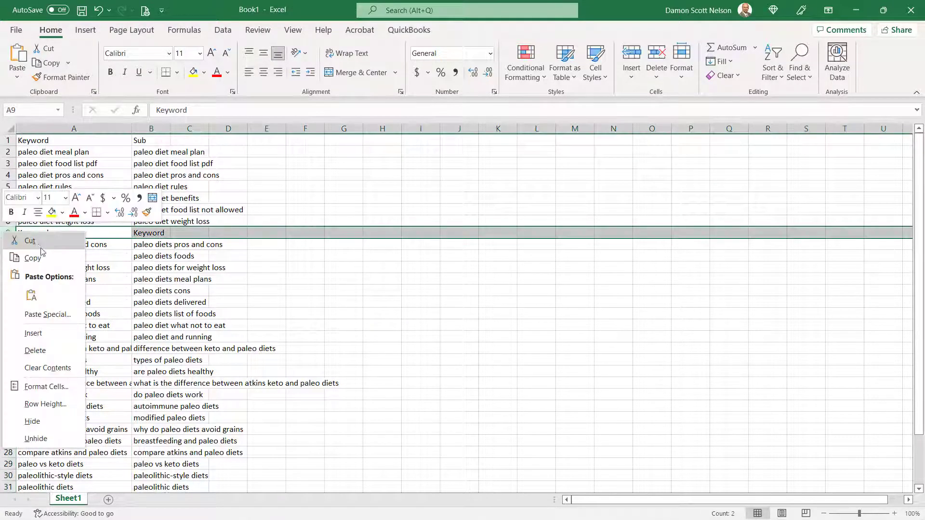
click(38, 350)
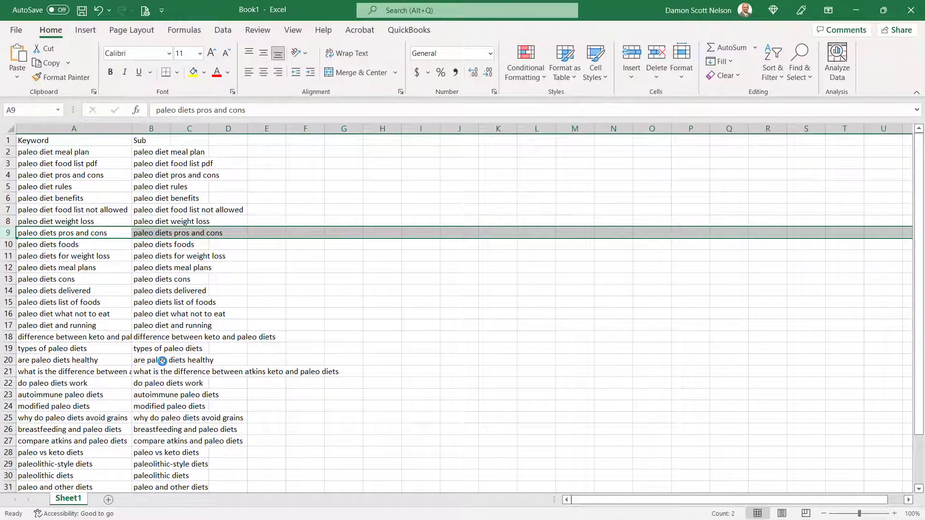
Step: Open cell B2 for editing and review the Keyword and Sub columns down to row 35
click(154, 151)
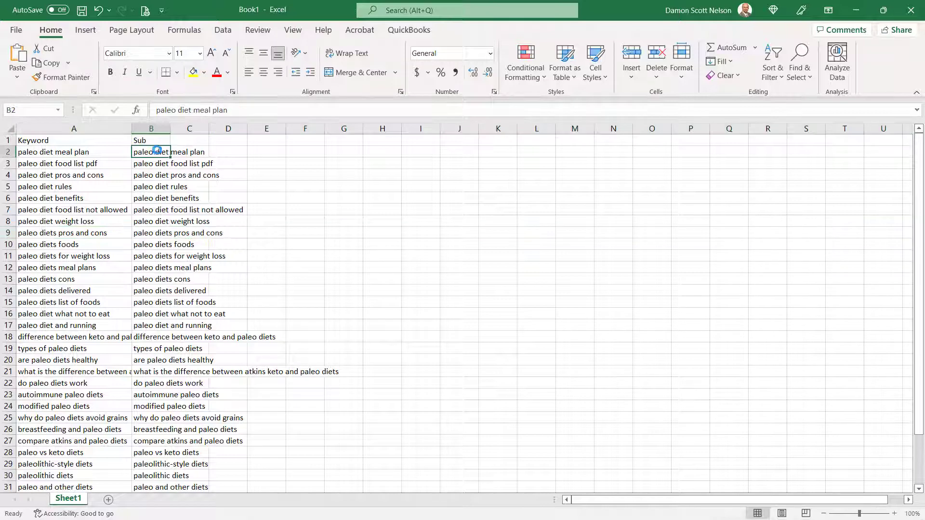
click(234, 112)
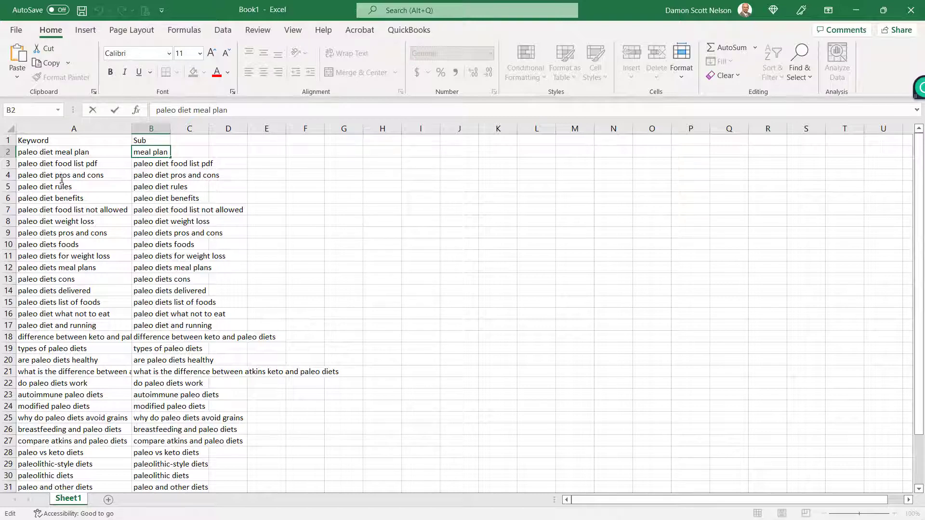
scroll(175, 344, down, 8)
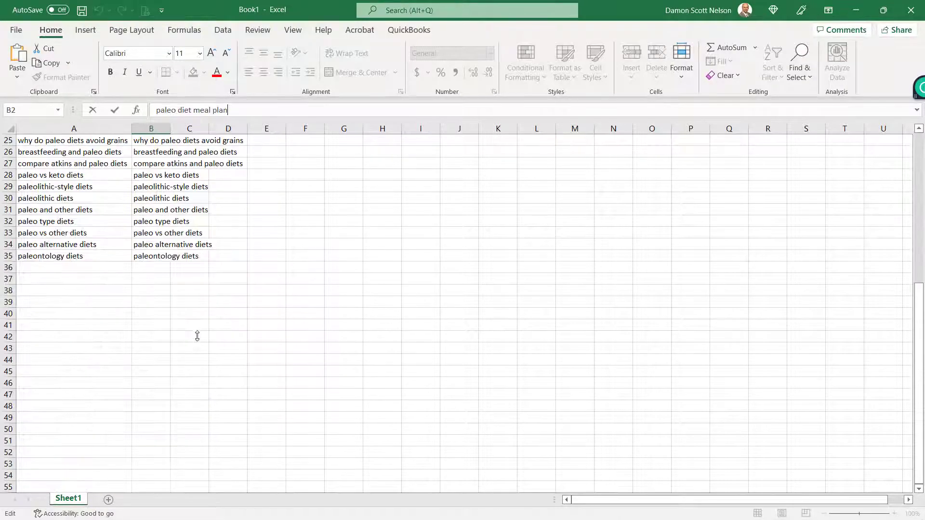
scroll(197, 332, up, 8)
scroll(197, 332, down, 6)
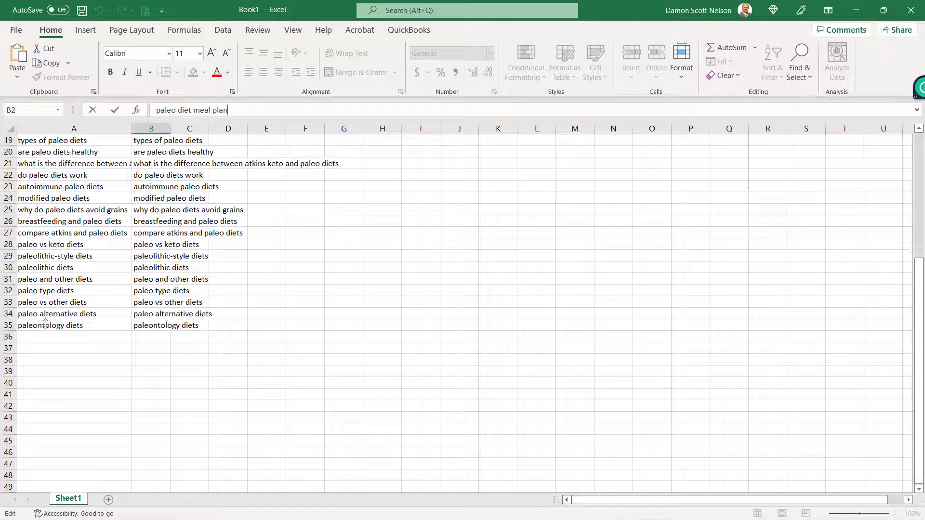
scroll(162, 322, up, 6)
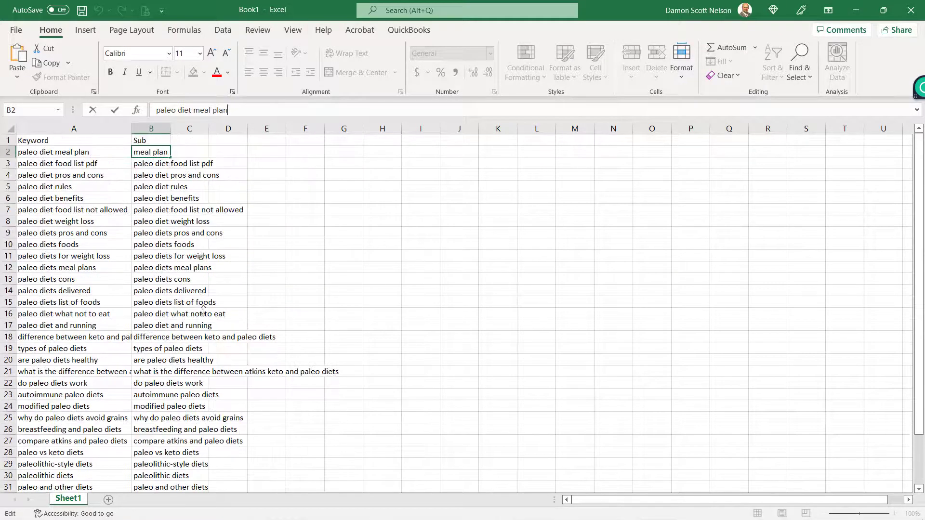
Step: Save the workbook in Downloads as "Paleo Diets KE" in CSV (Comma delimited) format
click(82, 11)
text(Paleo Diets KE)
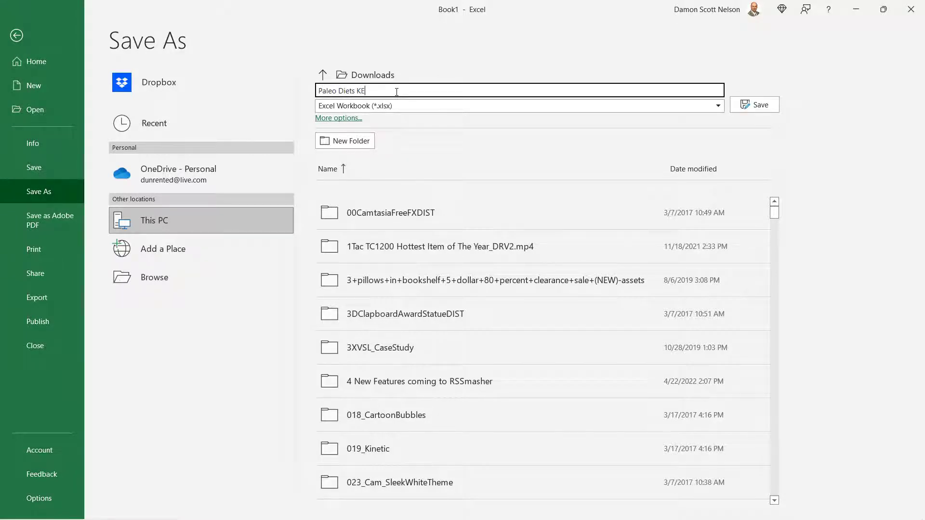
click(518, 106)
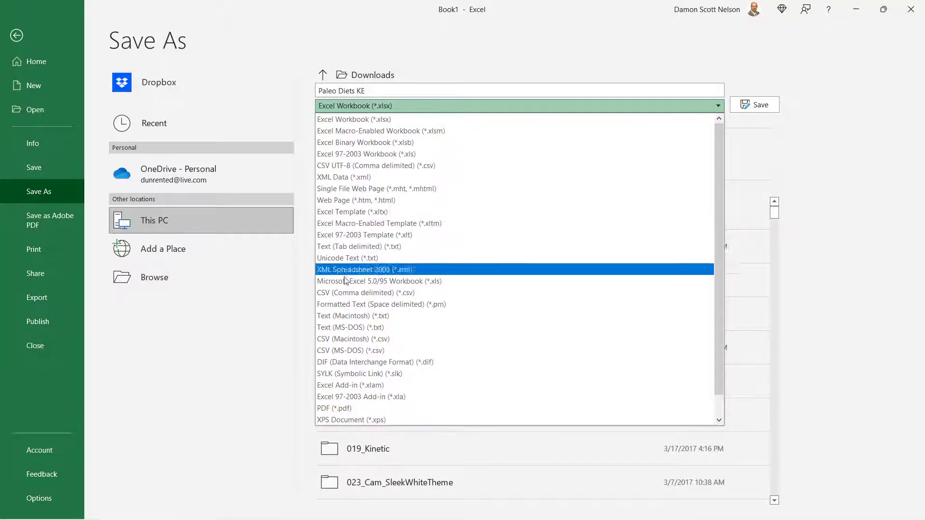
click(339, 294)
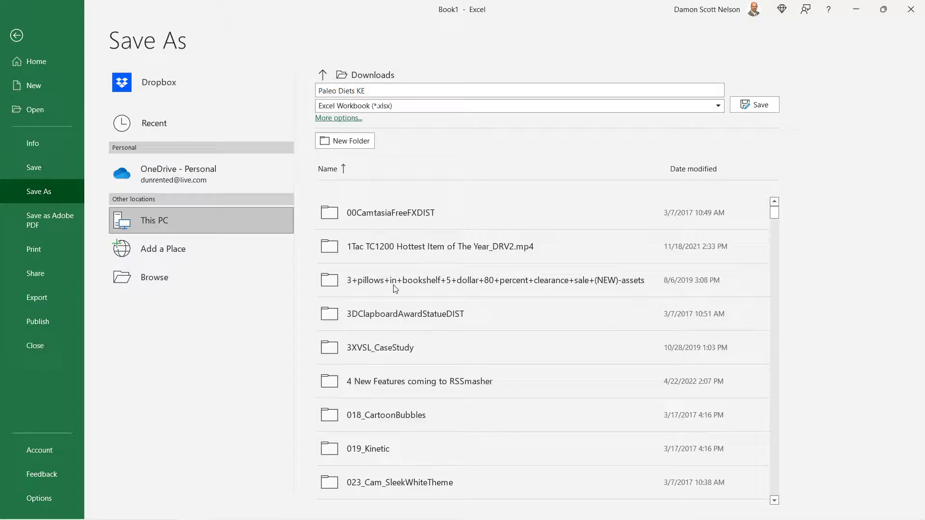
click(747, 107)
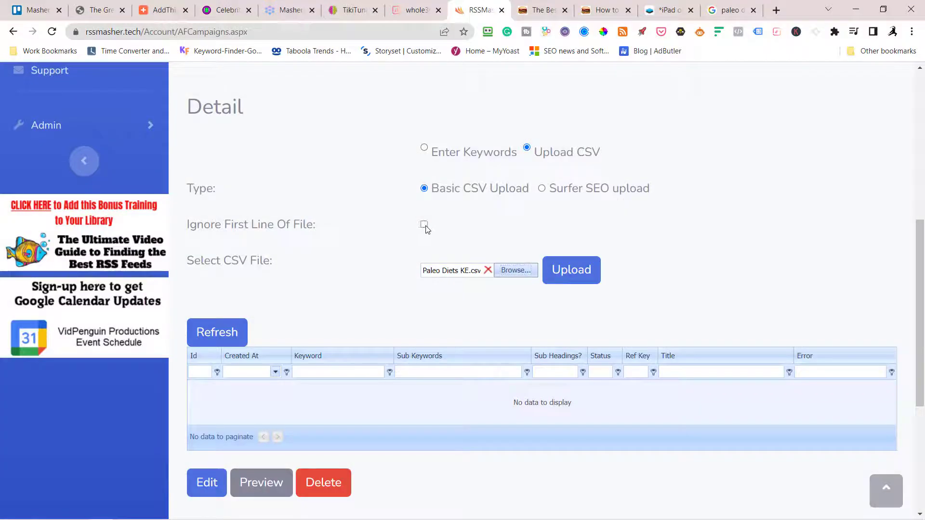
Step: In RSSMasher, set the Basic CSV Upload to ignore the first line of the file and upload Paleo Diets KE.csv
click(424, 224)
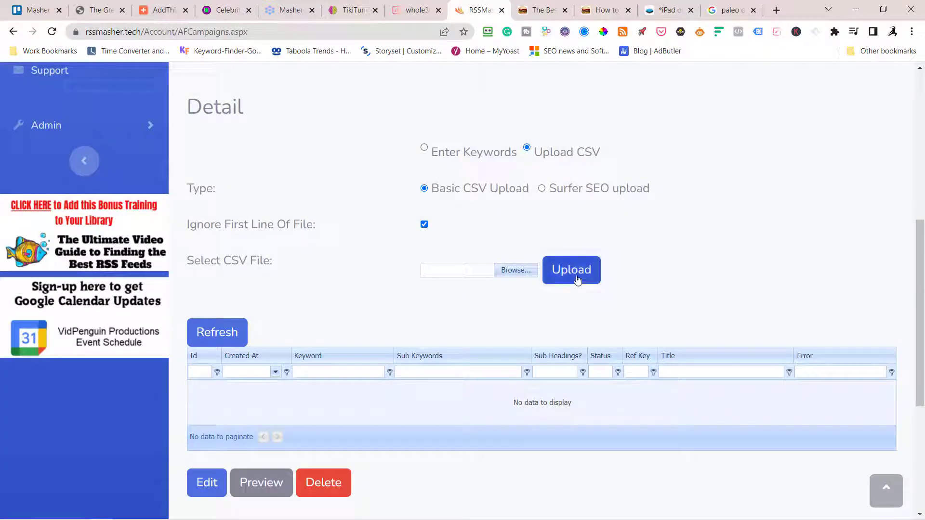
click(515, 270)
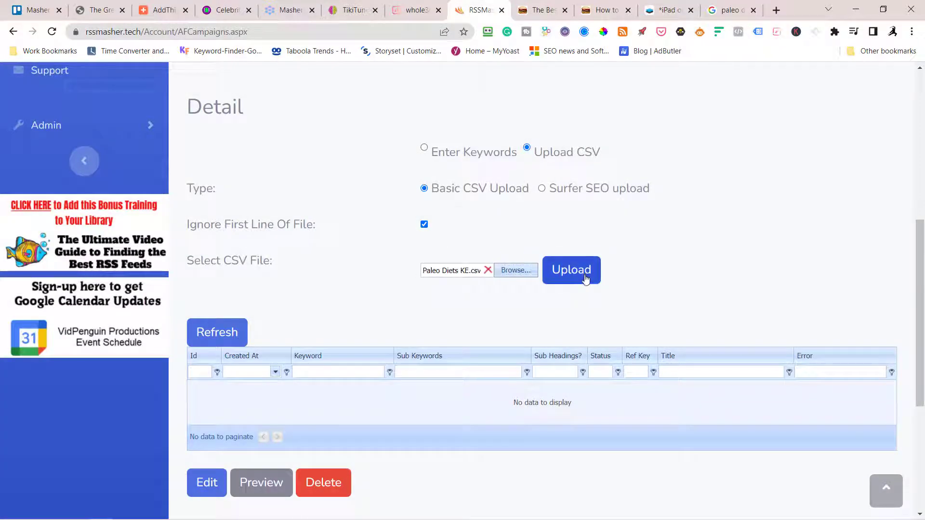
click(586, 272)
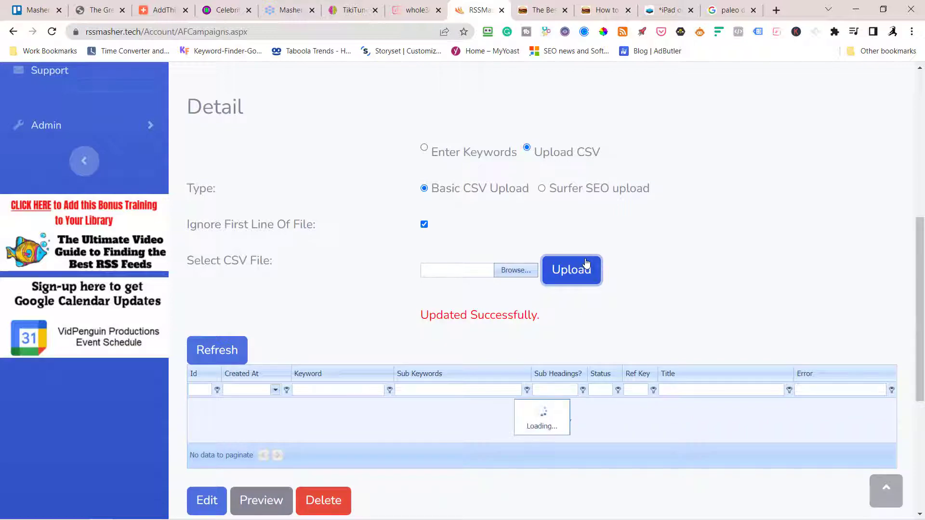
Step: Check the uploaded keyword rows, then update the Paleo Diet (AF) KE campaign without activating it and finish editing
scroll(590, 269, down, 5)
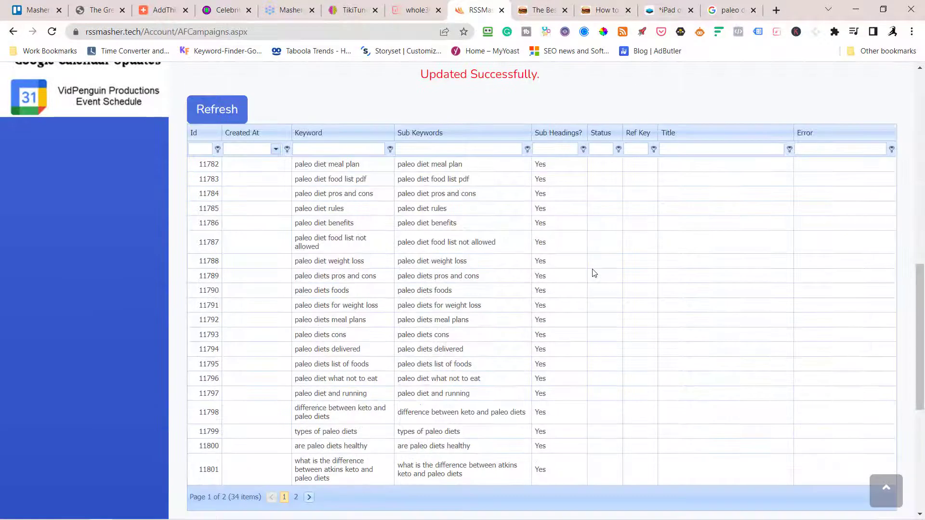
scroll(594, 273, down, 5)
scroll(594, 274, up, 15)
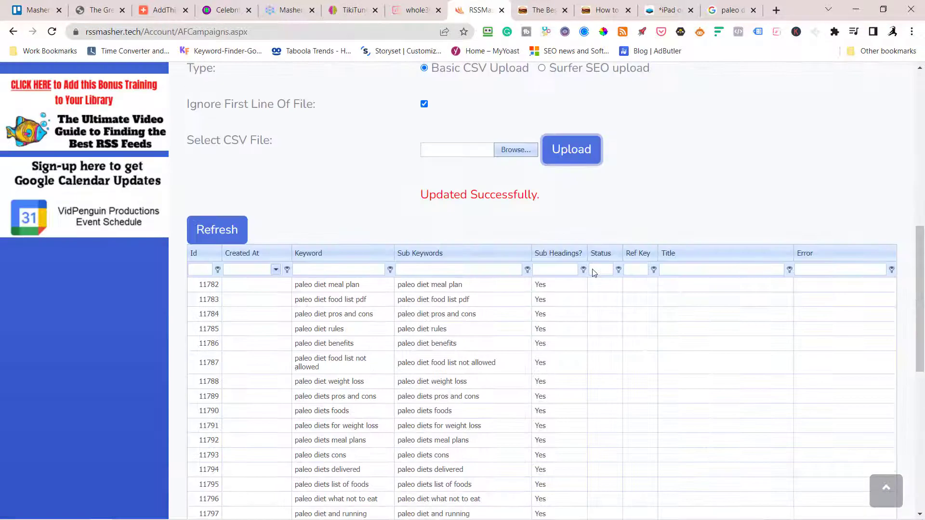
scroll(594, 273, up, 2)
scroll(593, 273, down, 2)
click(211, 283)
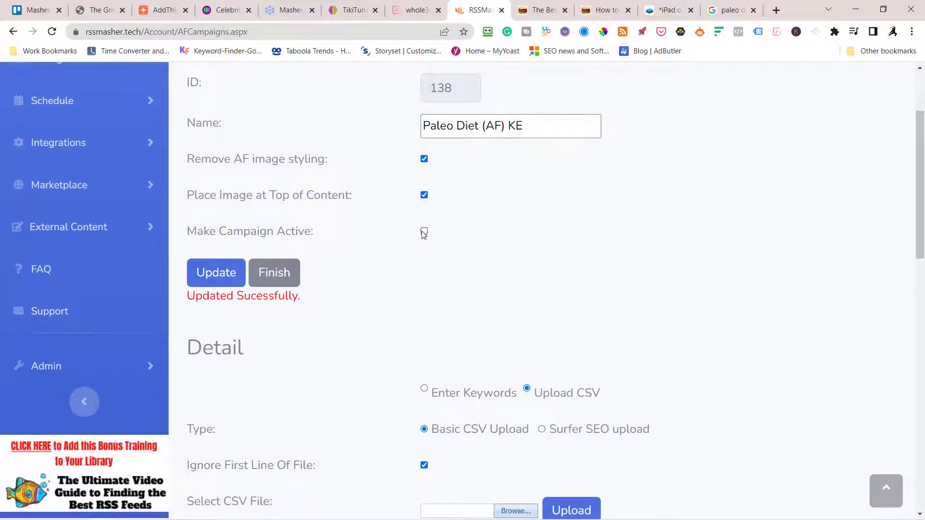
click(289, 280)
Step: Show page 2 of the Article Forge campaigns and select Paleo Diet (AF) KE
scroll(421, 307, down, 2)
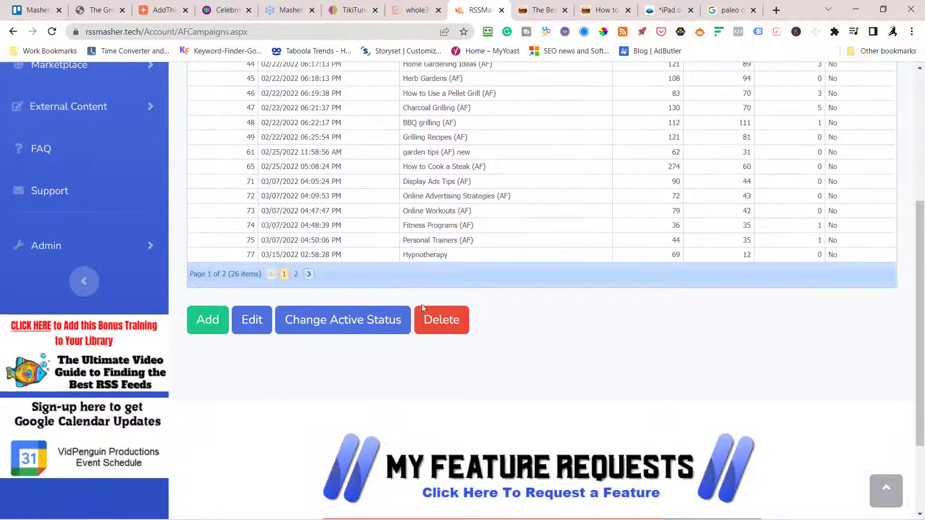
click(296, 273)
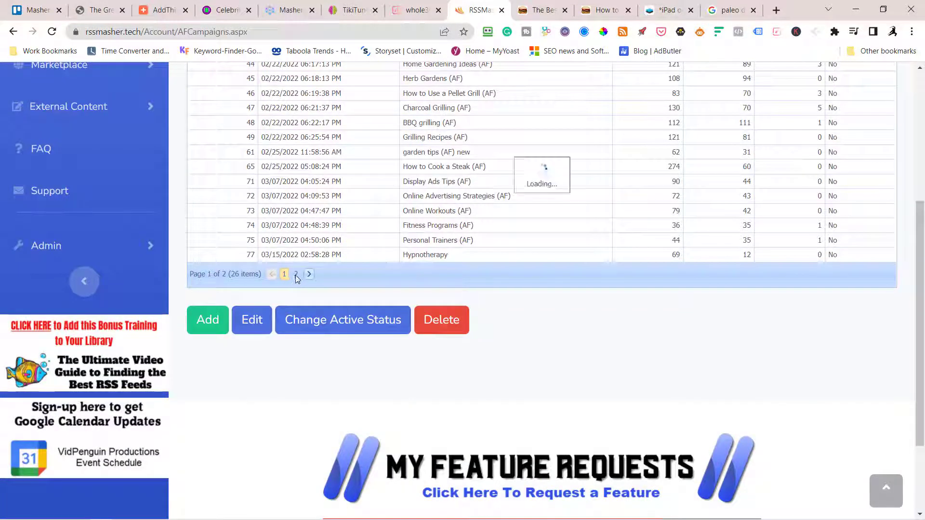
scroll(515, 308, up, 5)
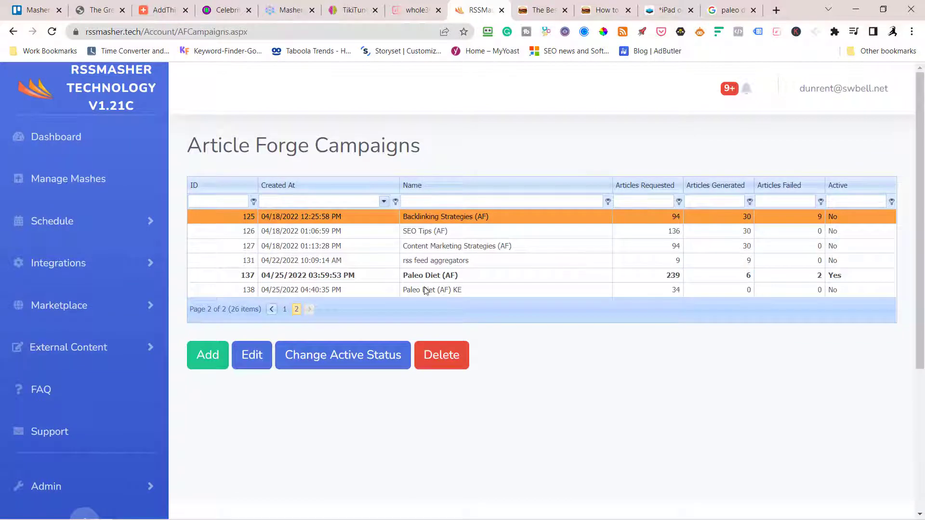
click(426, 289)
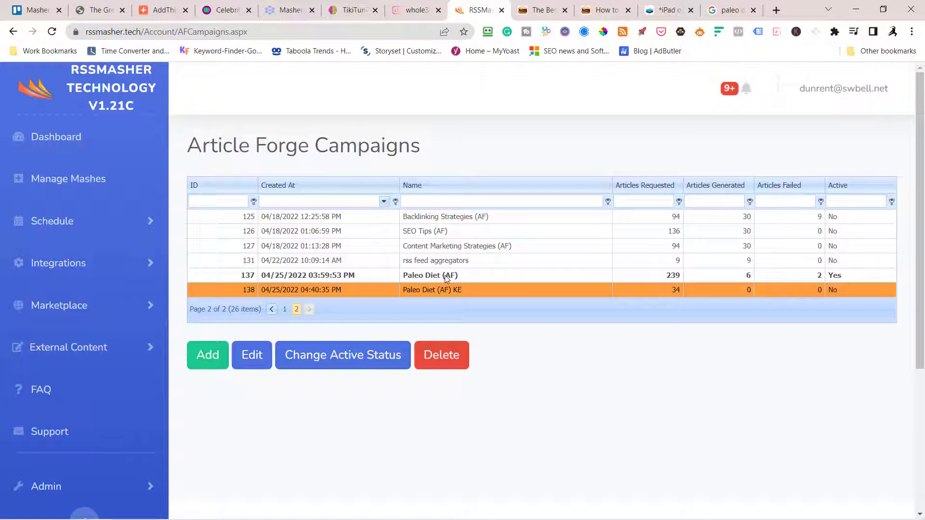
Step: Switch from the campaign list to another open window
key(alt+Tab)
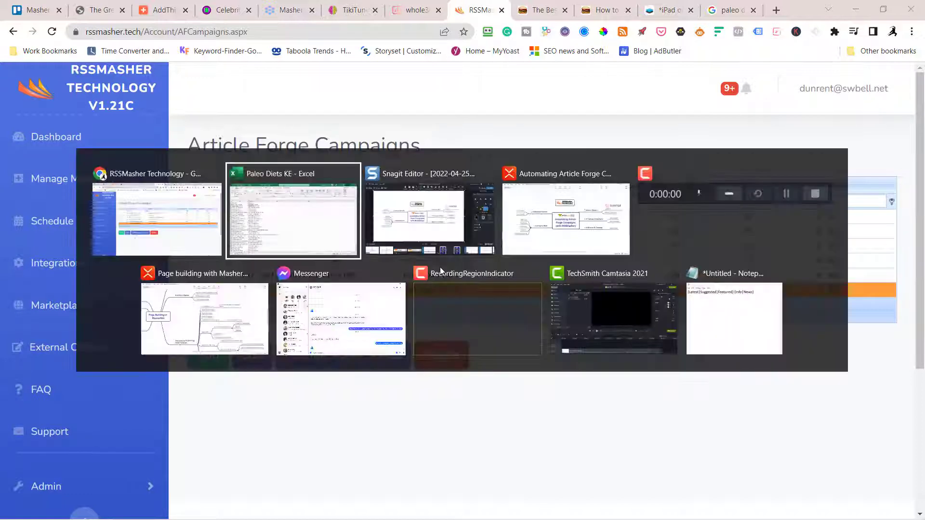
key(alt+Tab)
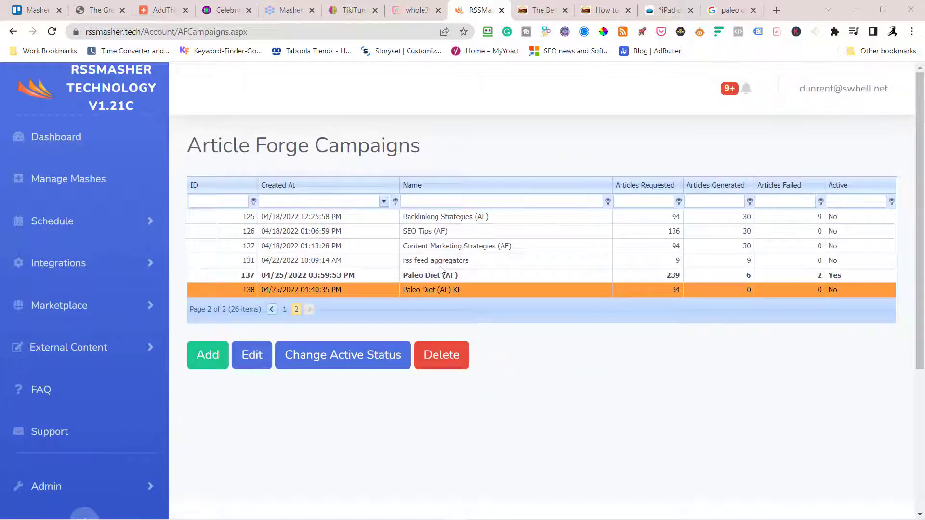
key(alt+Tab)
key(alt+Tab)
key(alt+Tab)
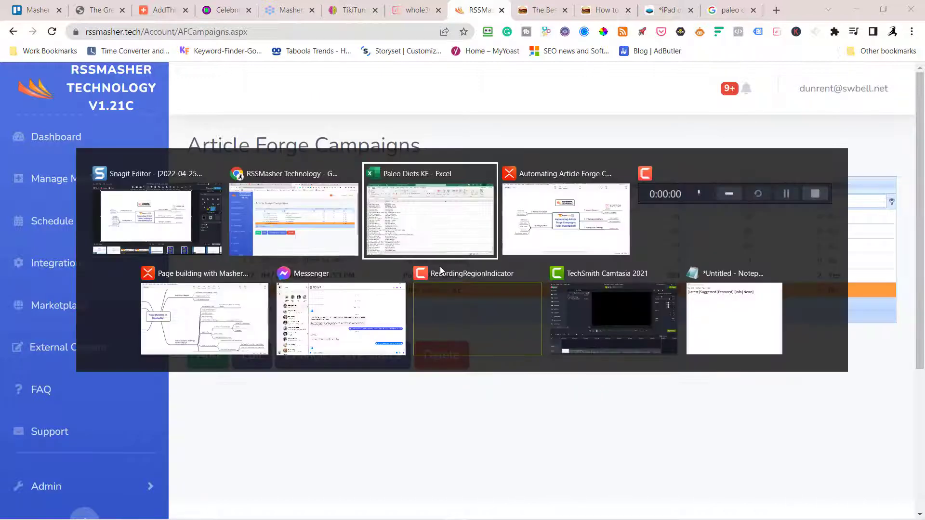